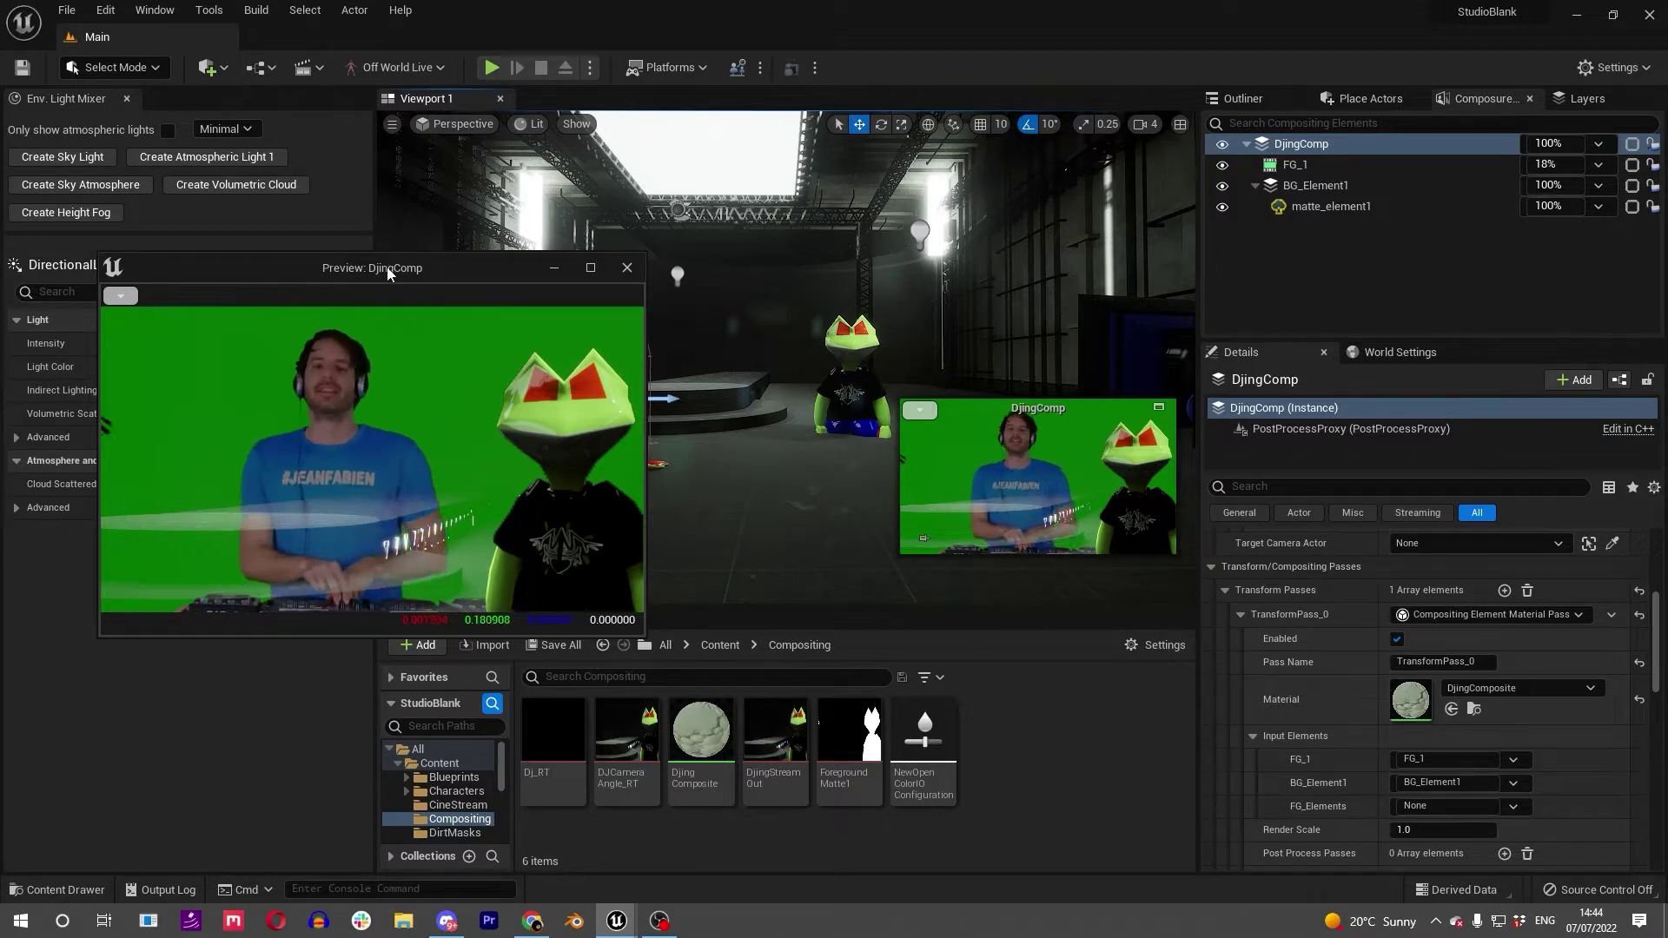
# Move the DjingComp preview window up and right, off the Compositing folder's asset list.
pyautogui.moveTo(387, 267); pyautogui.dragTo(408, 201)
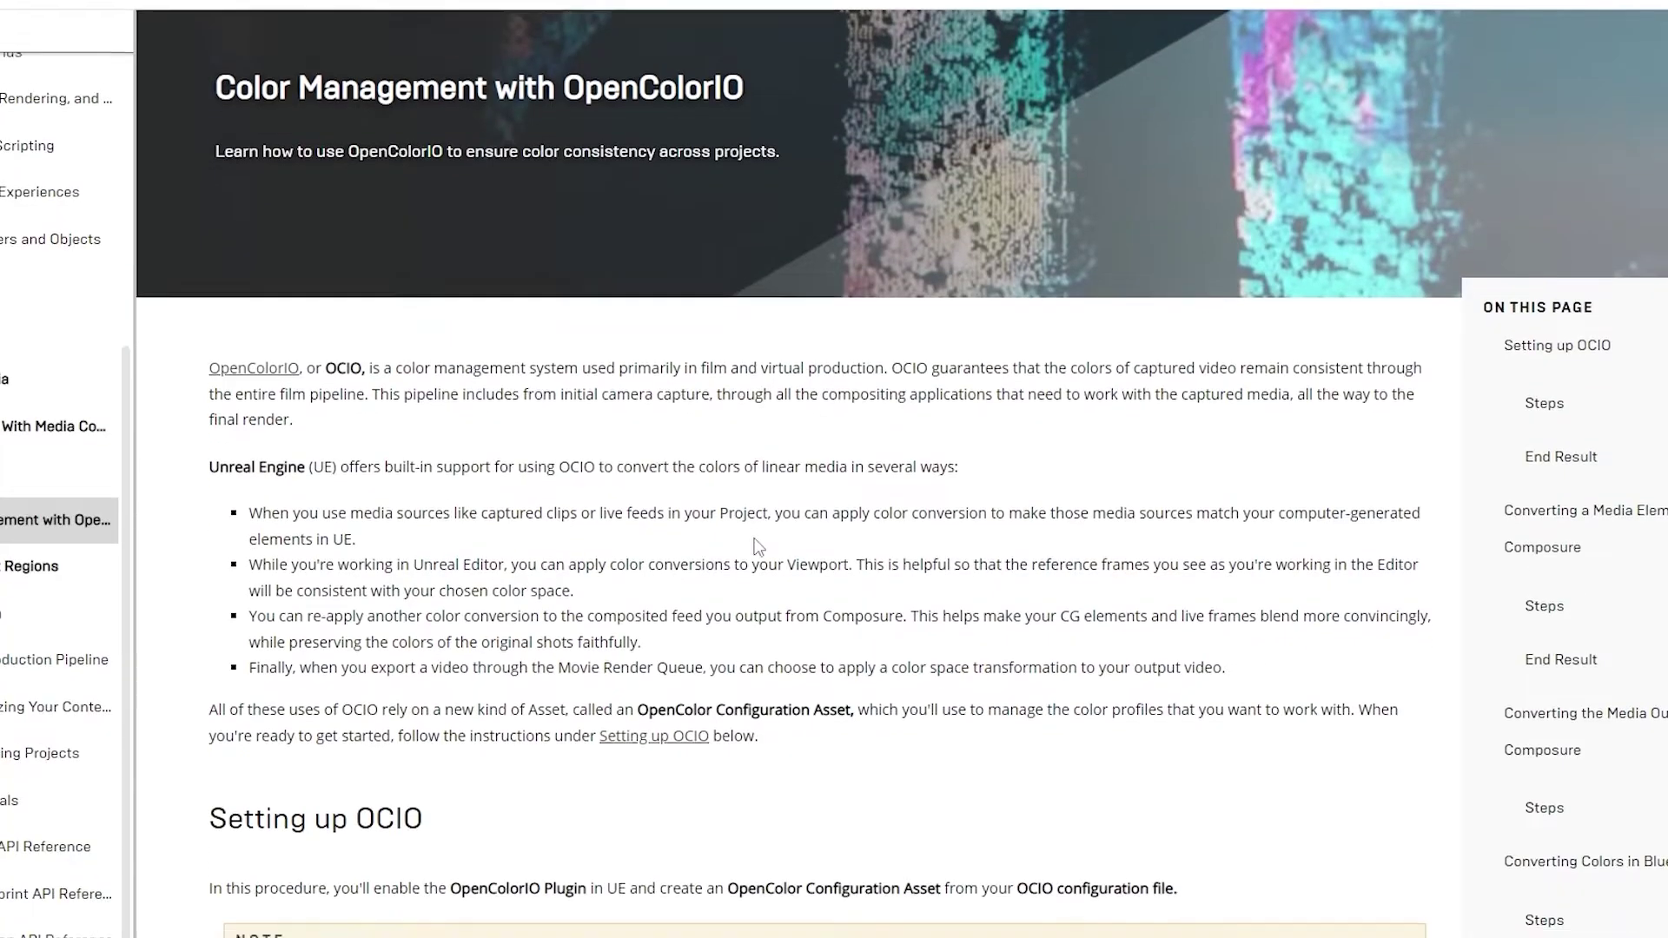
pyautogui.scroll(-10, 757, 546)
pyautogui.scroll(-10, 758, 545)
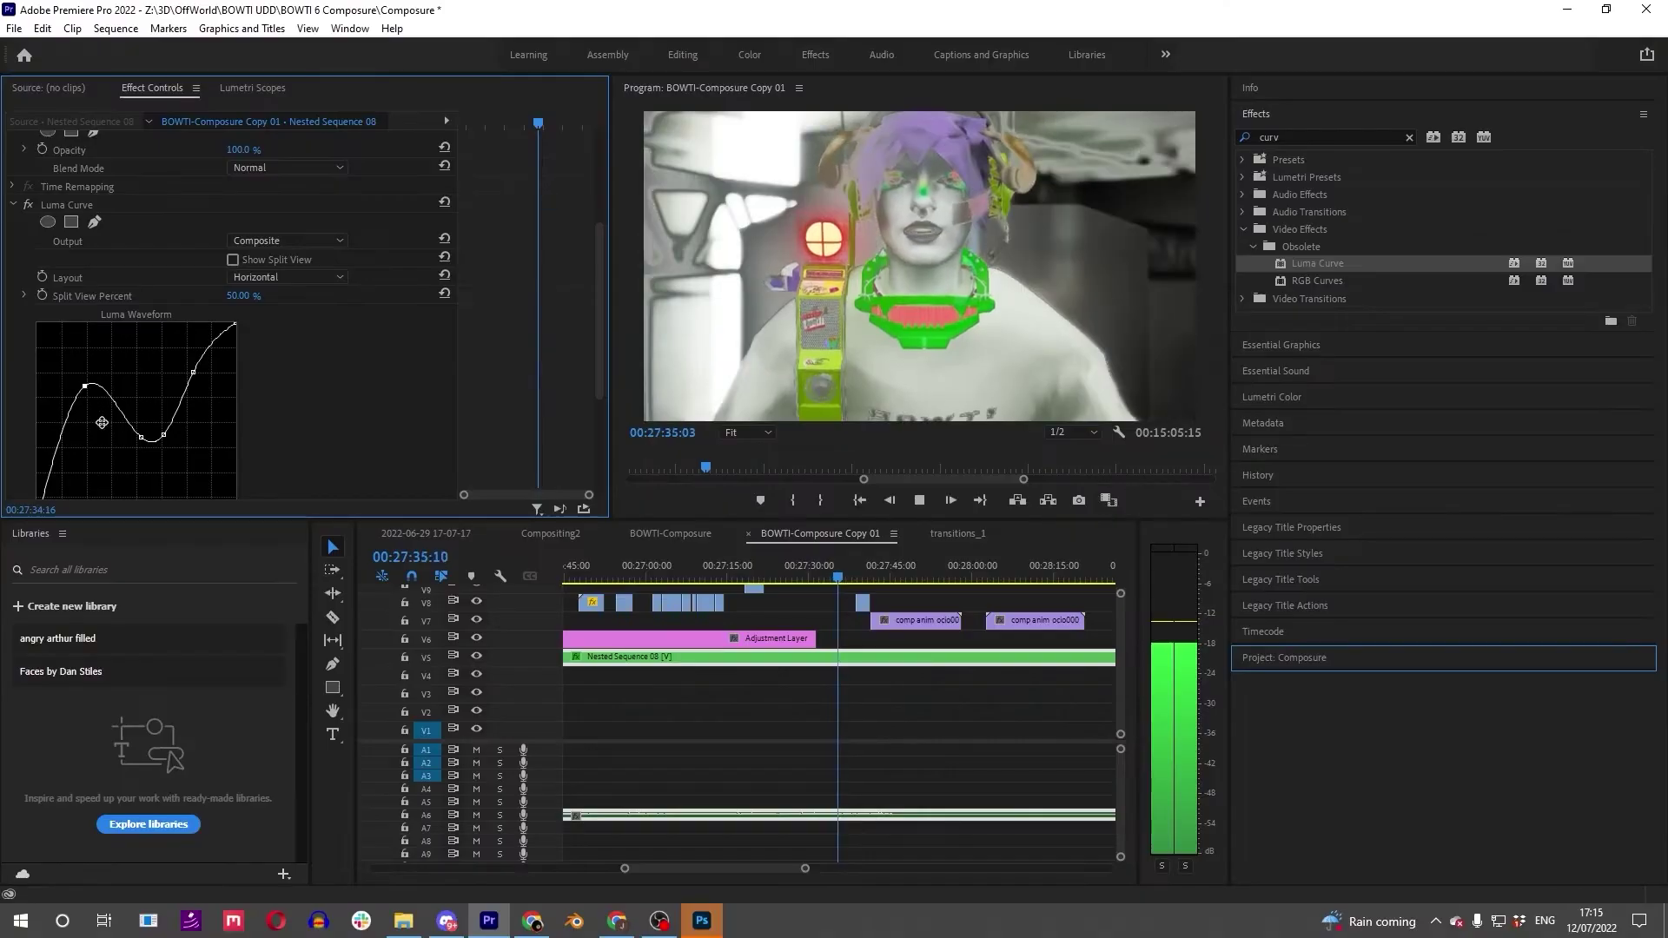
# Lower the left point of the nested sequence's Luma Curve to flatten its hump.
pyautogui.moveTo(122, 449); pyautogui.dragTo(129, 463)
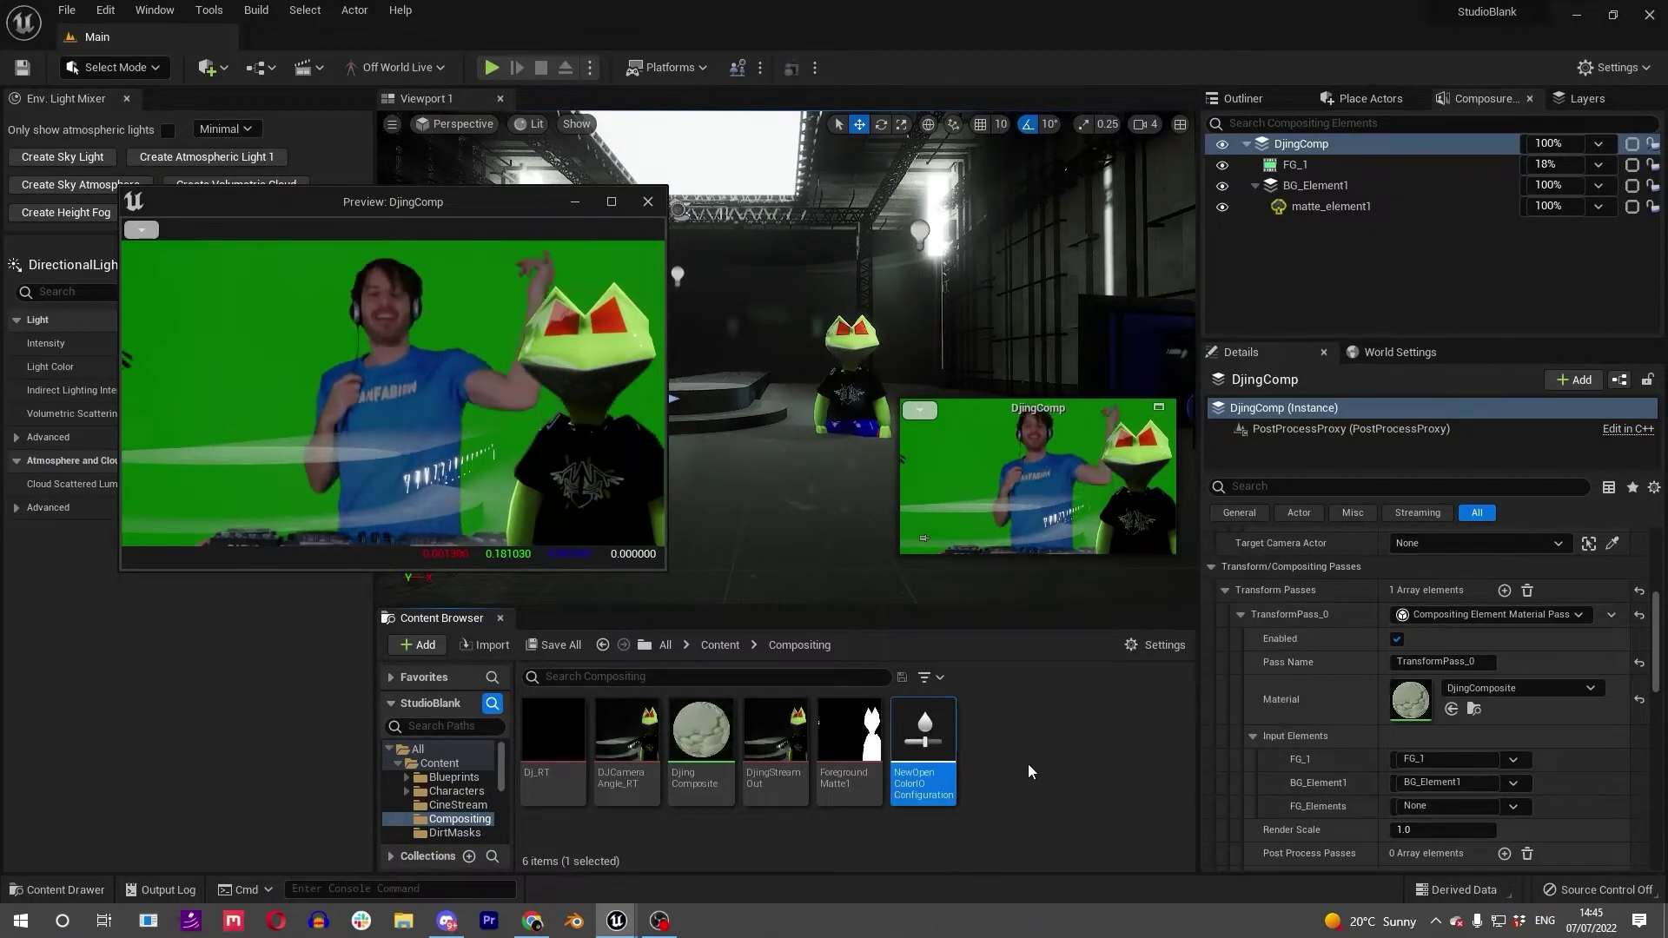
# Inspect the NewOpenColorIOConfiguration asset's details, then deselect it.
pyautogui.click(1103, 816)
pyautogui.moveTo(936, 757)
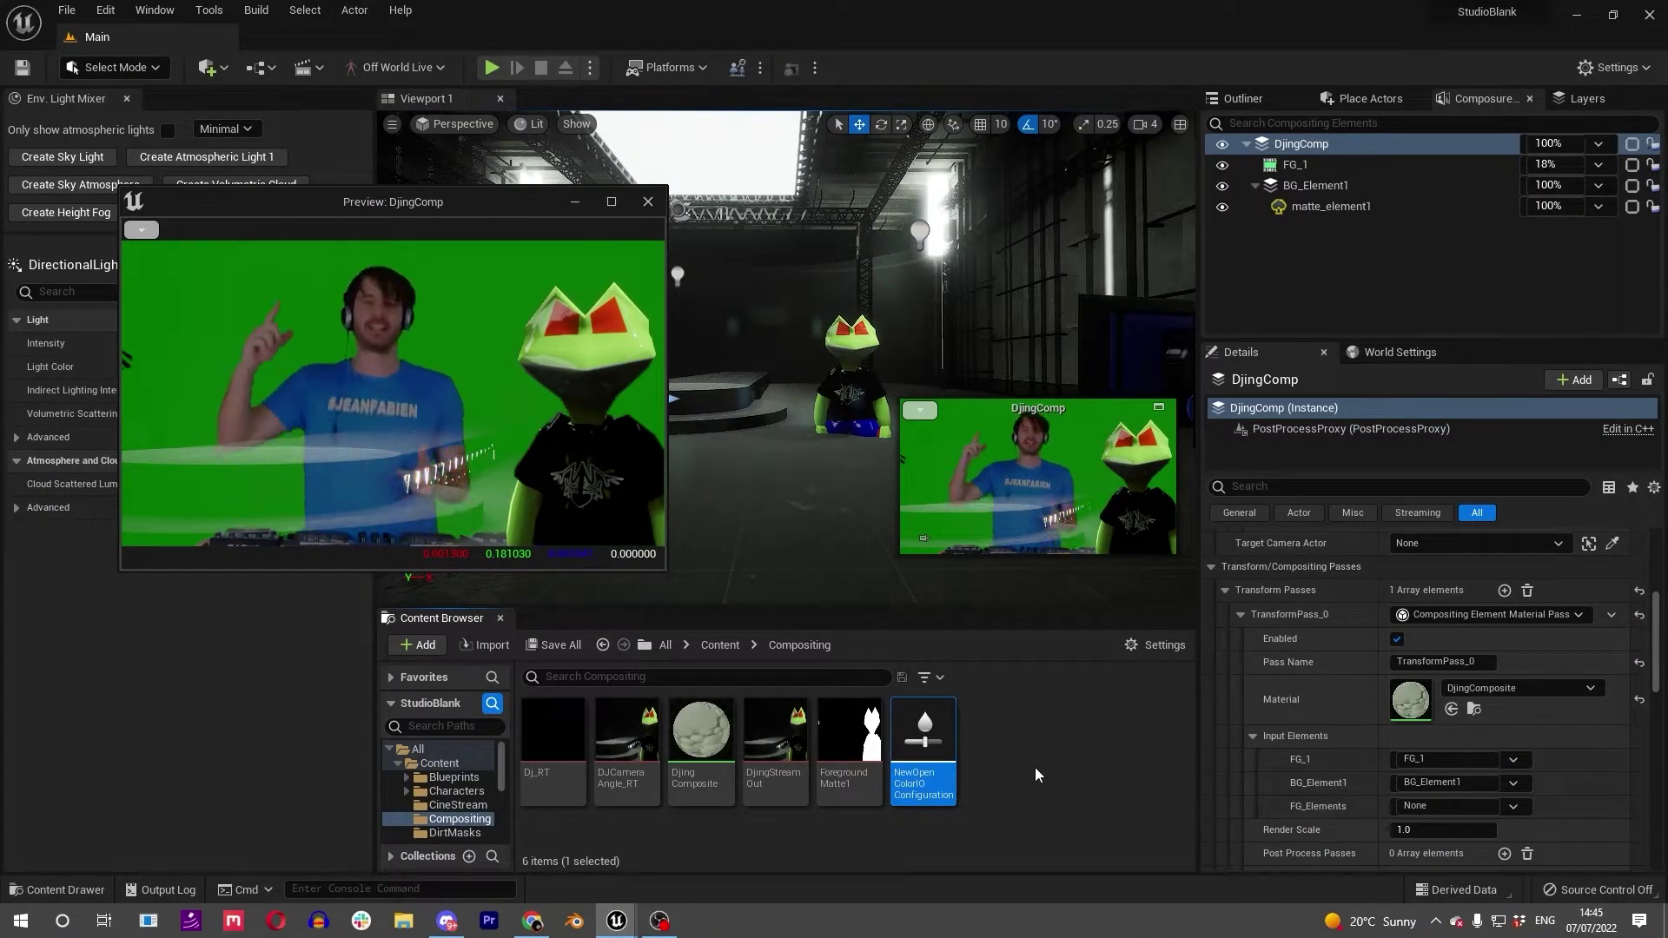
pyautogui.click(1025, 732)
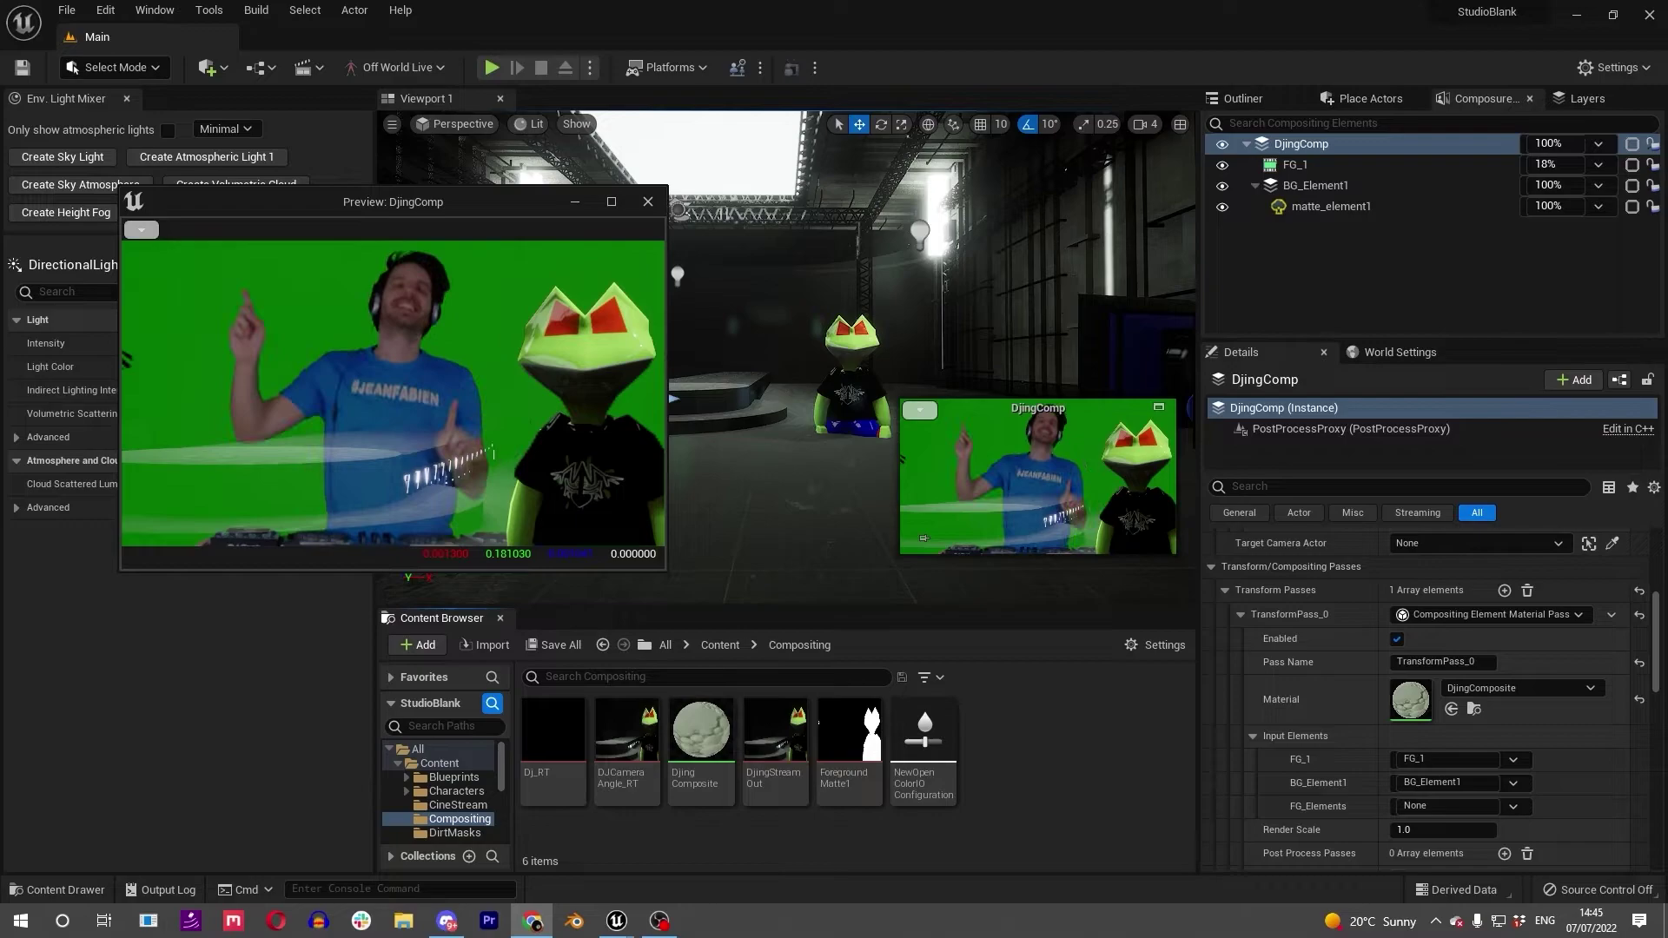
# Download OpenColorIO-Config-ACES-1.2.zip from the ACES 1.2 Config release assets.
pyautogui.hotkey('alt', 'Tab')
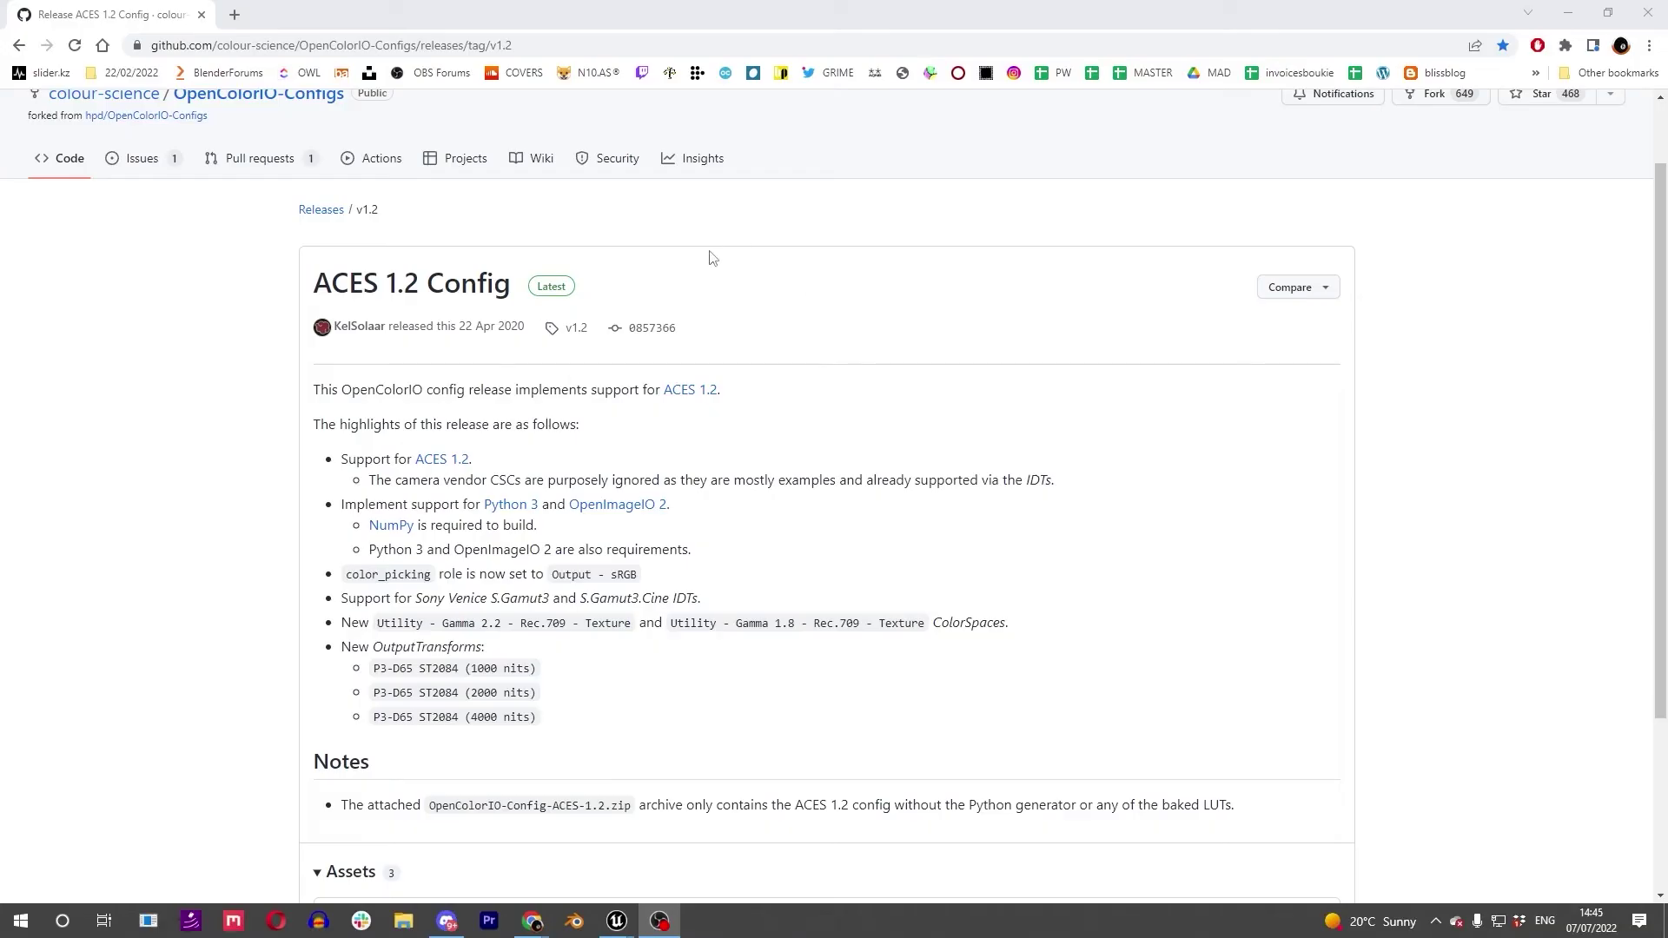
pyautogui.scroll(1, 436, 420)
pyautogui.scroll(-3, 451, 466)
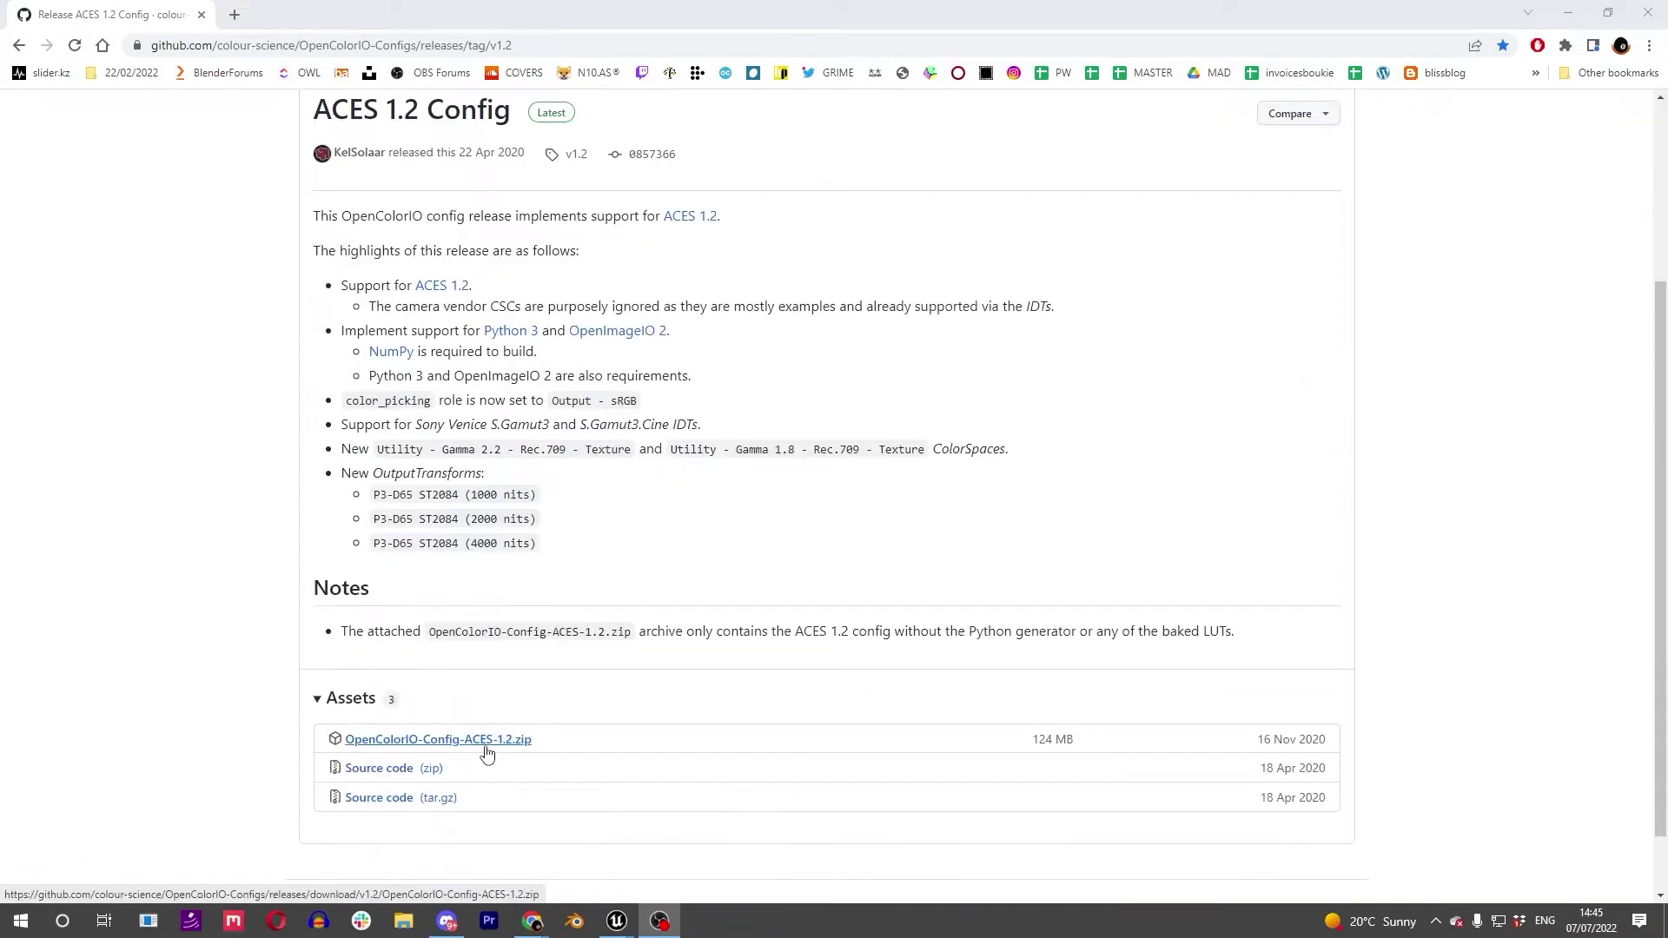
pyautogui.scroll(-1, 521, 738)
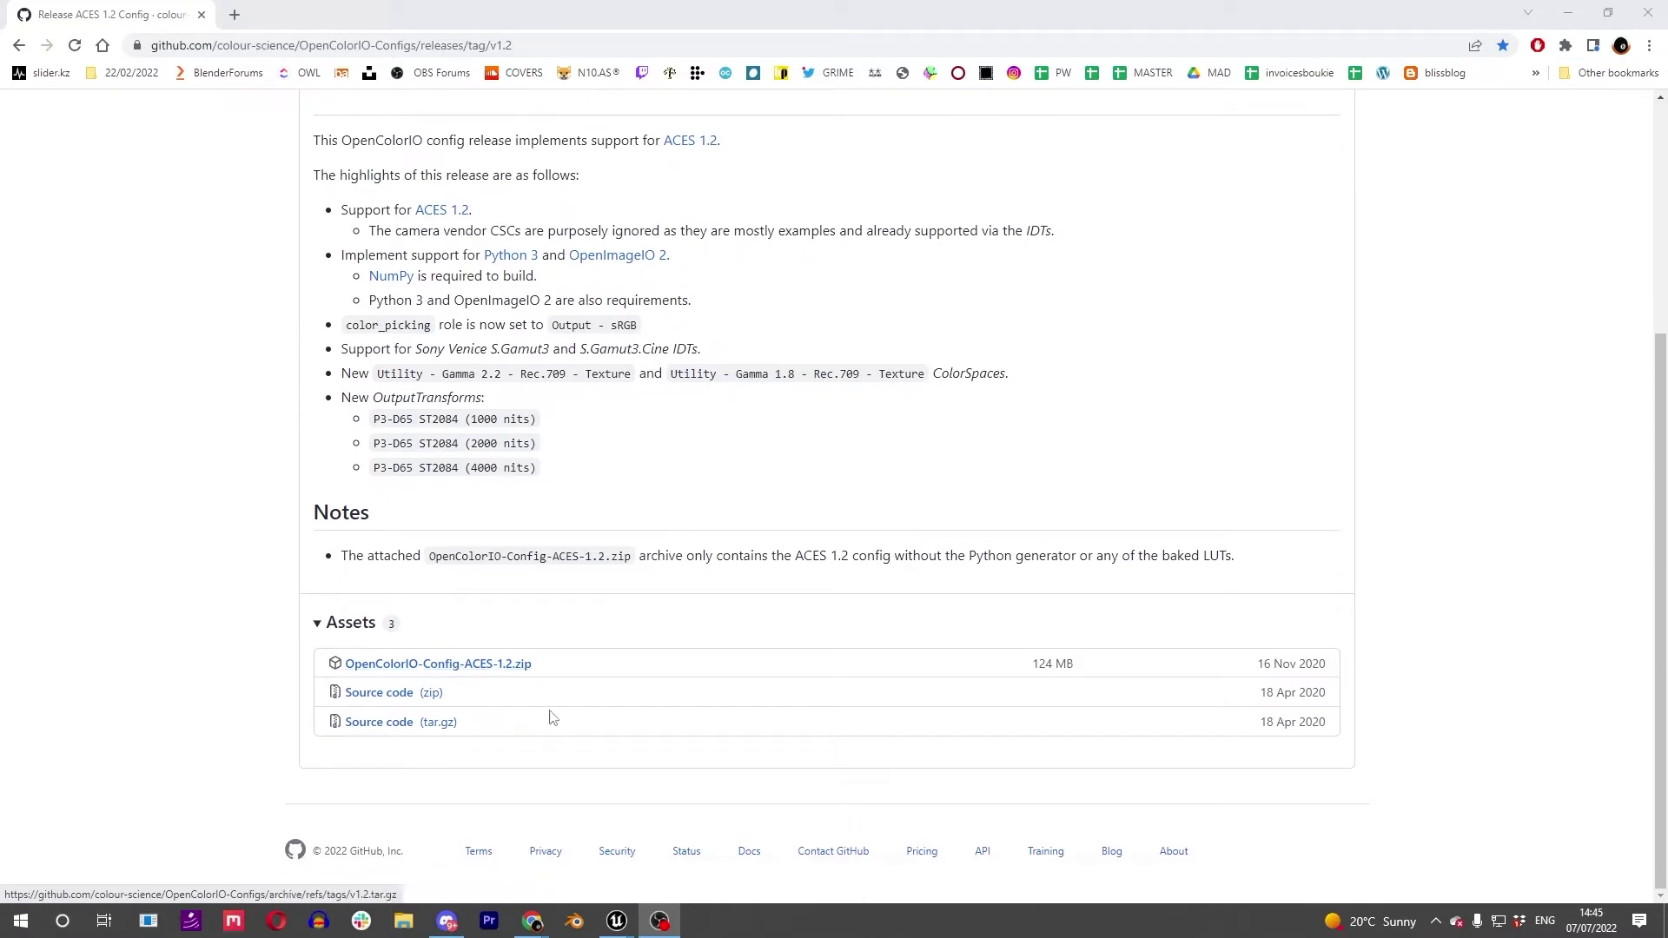
pyautogui.click(447, 672)
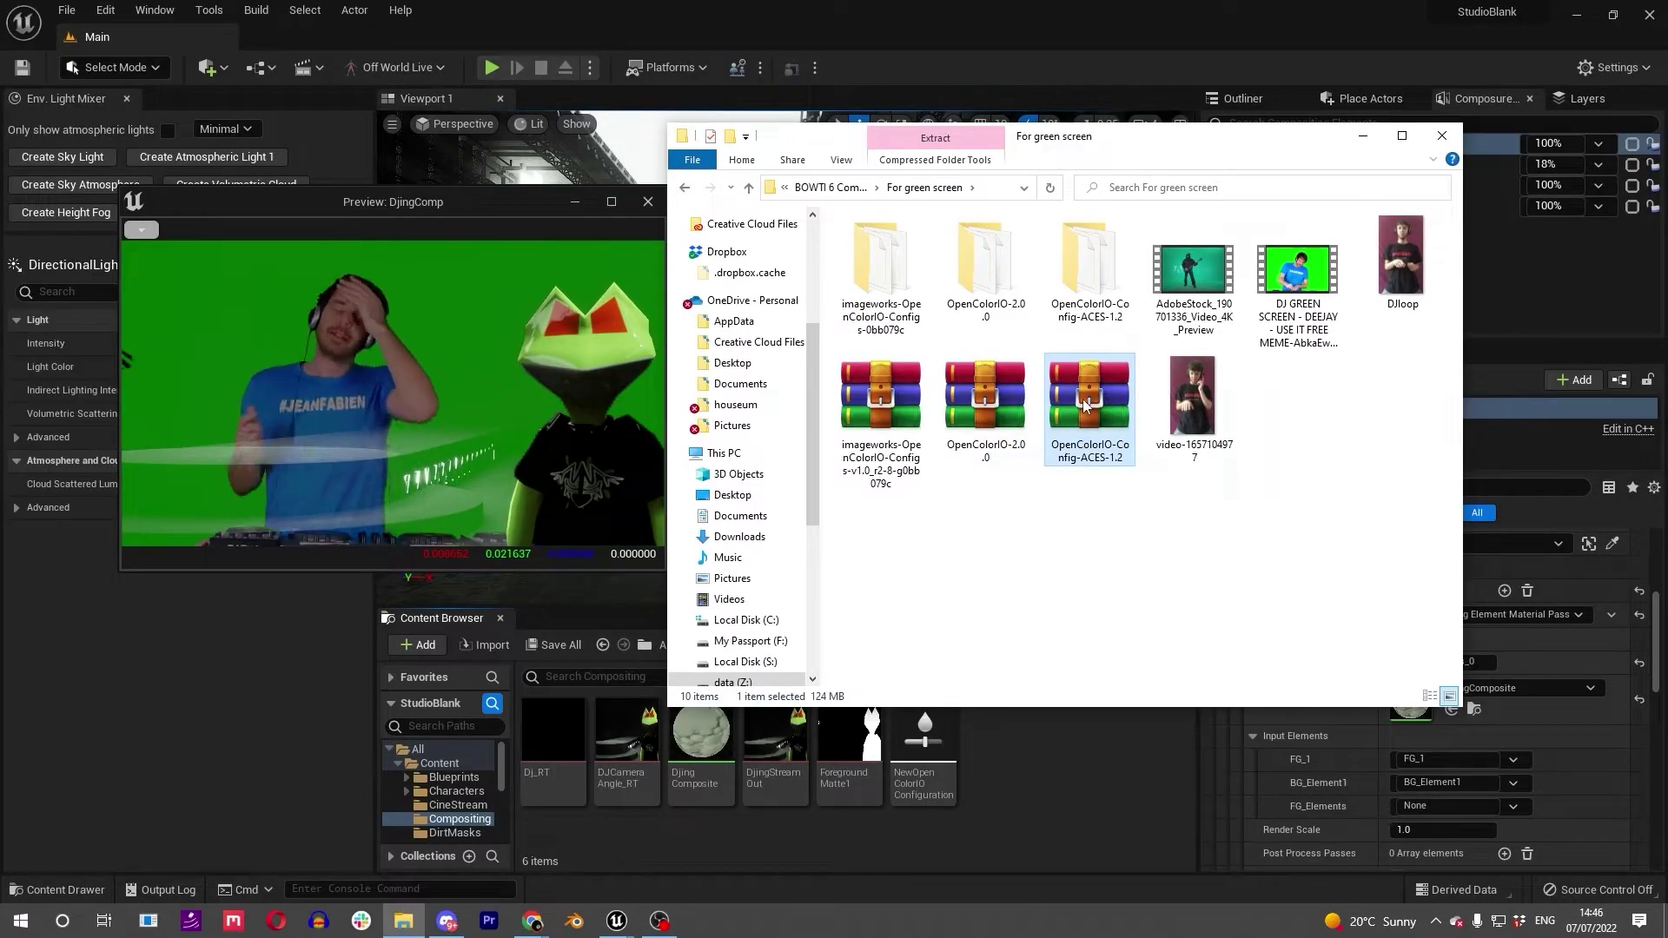
# Extract OpenColorIO-Config-ACES-1.2.zip to its own folder and open it.
pyautogui.rightClick(1085, 406)
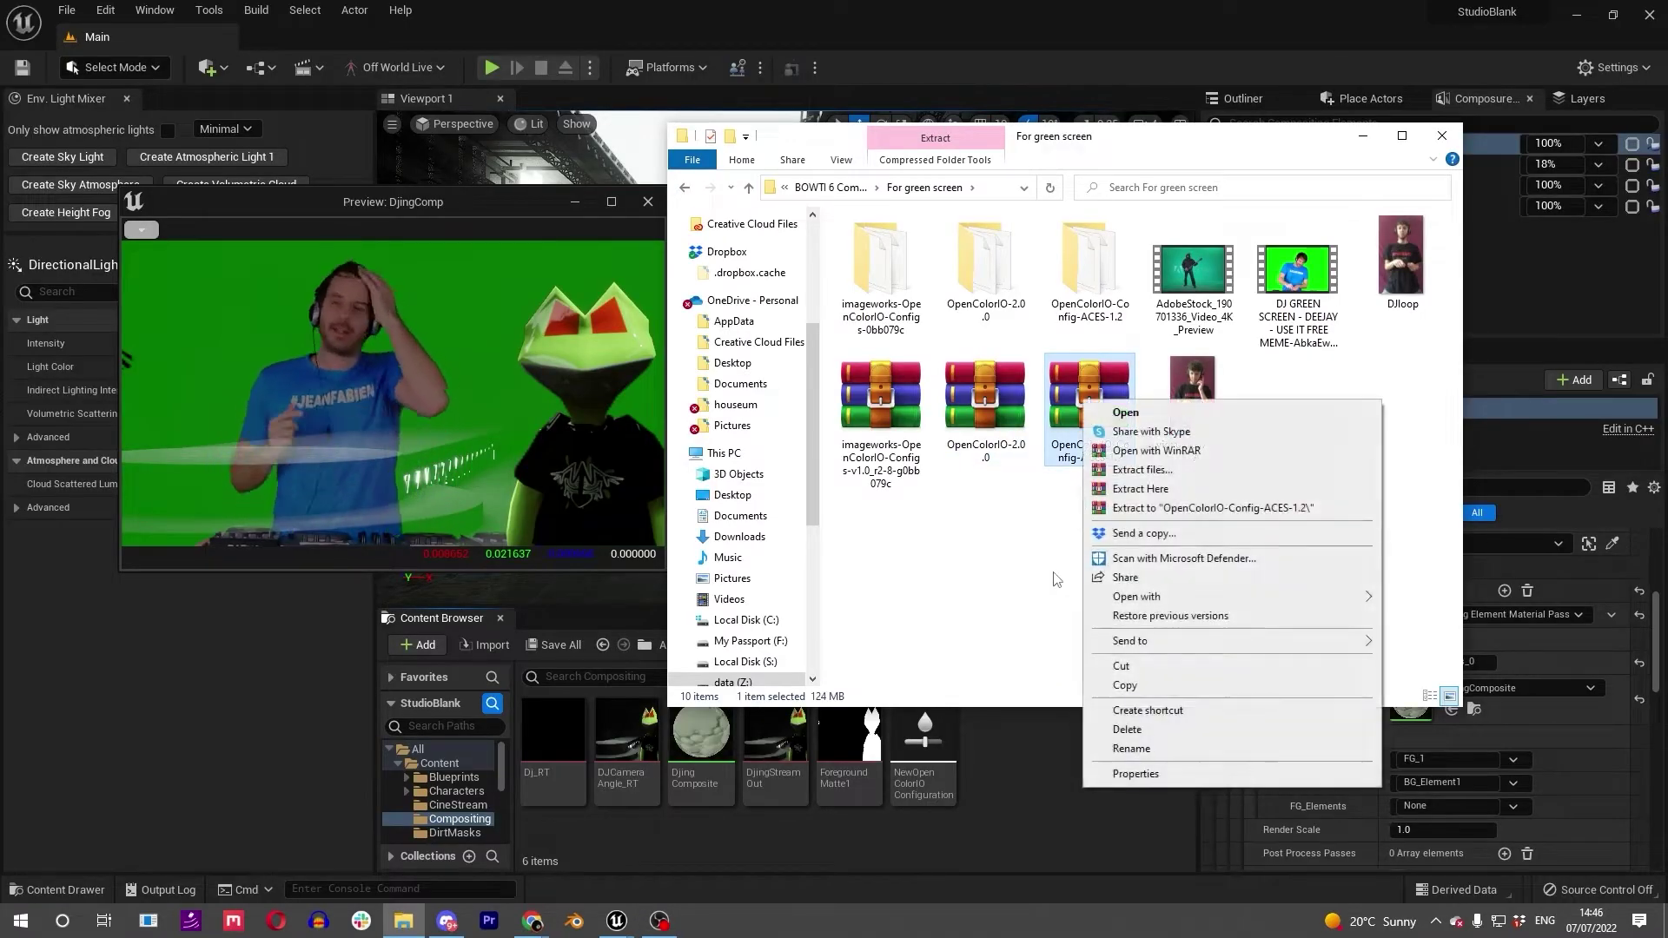
pyautogui.click(1141, 526)
pyautogui.doubleClick(1088, 260)
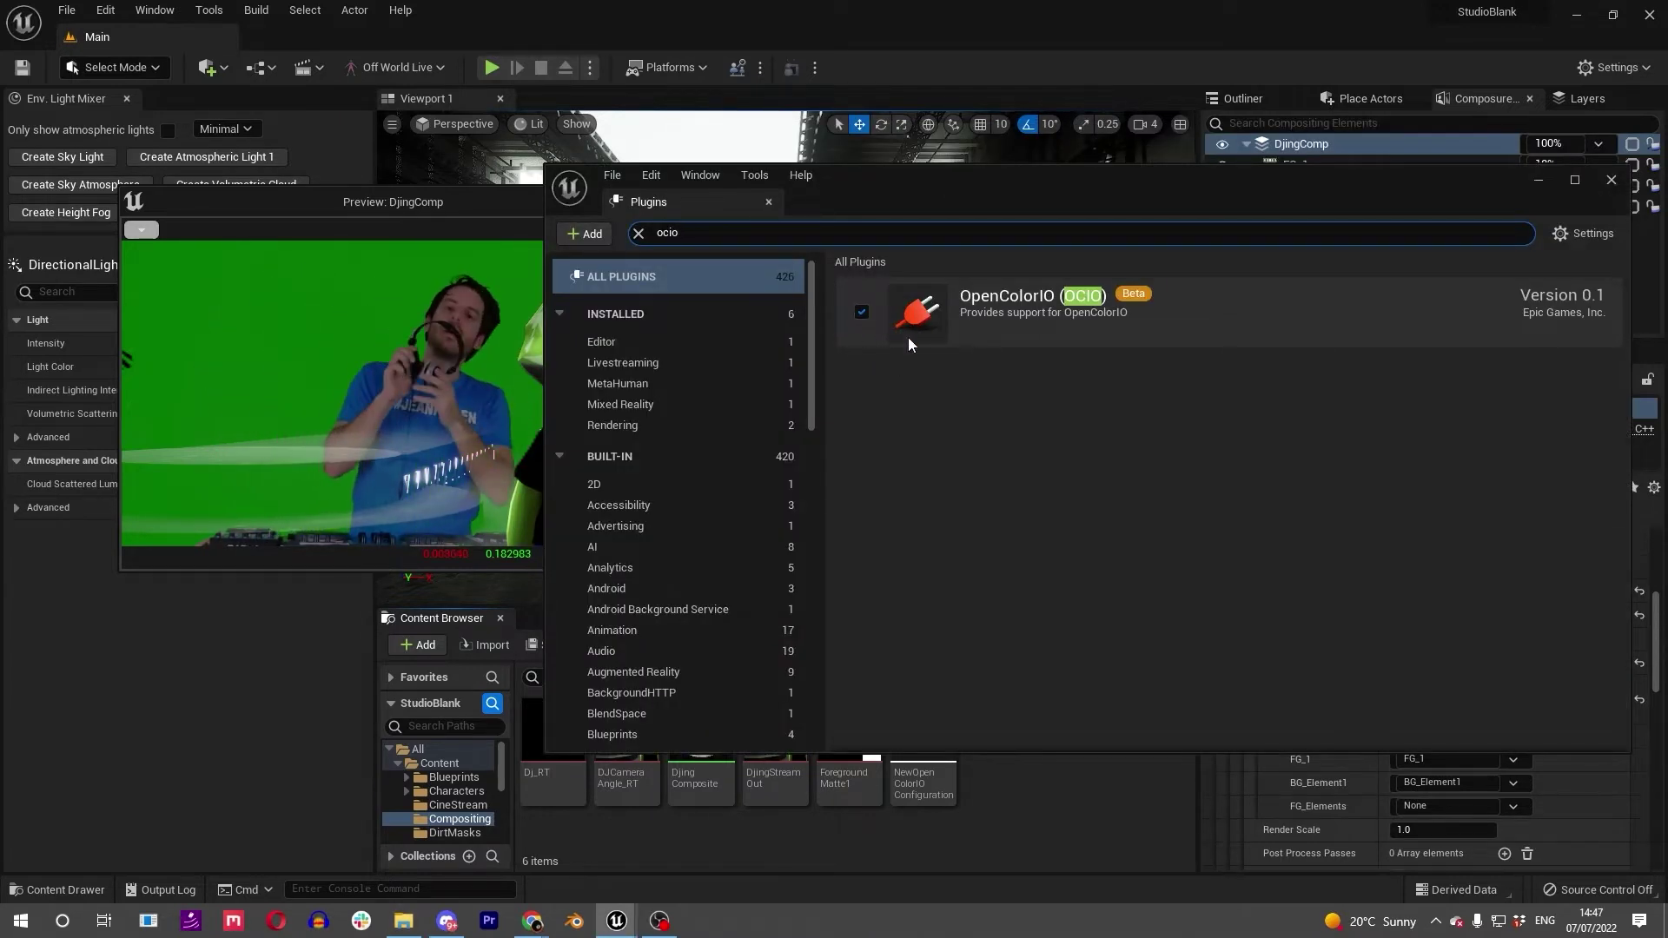
# Close Plugins and create a Miscellaneous OpenColorIO Configuration asset named DJinconfig.
pyautogui.click(1612, 180)
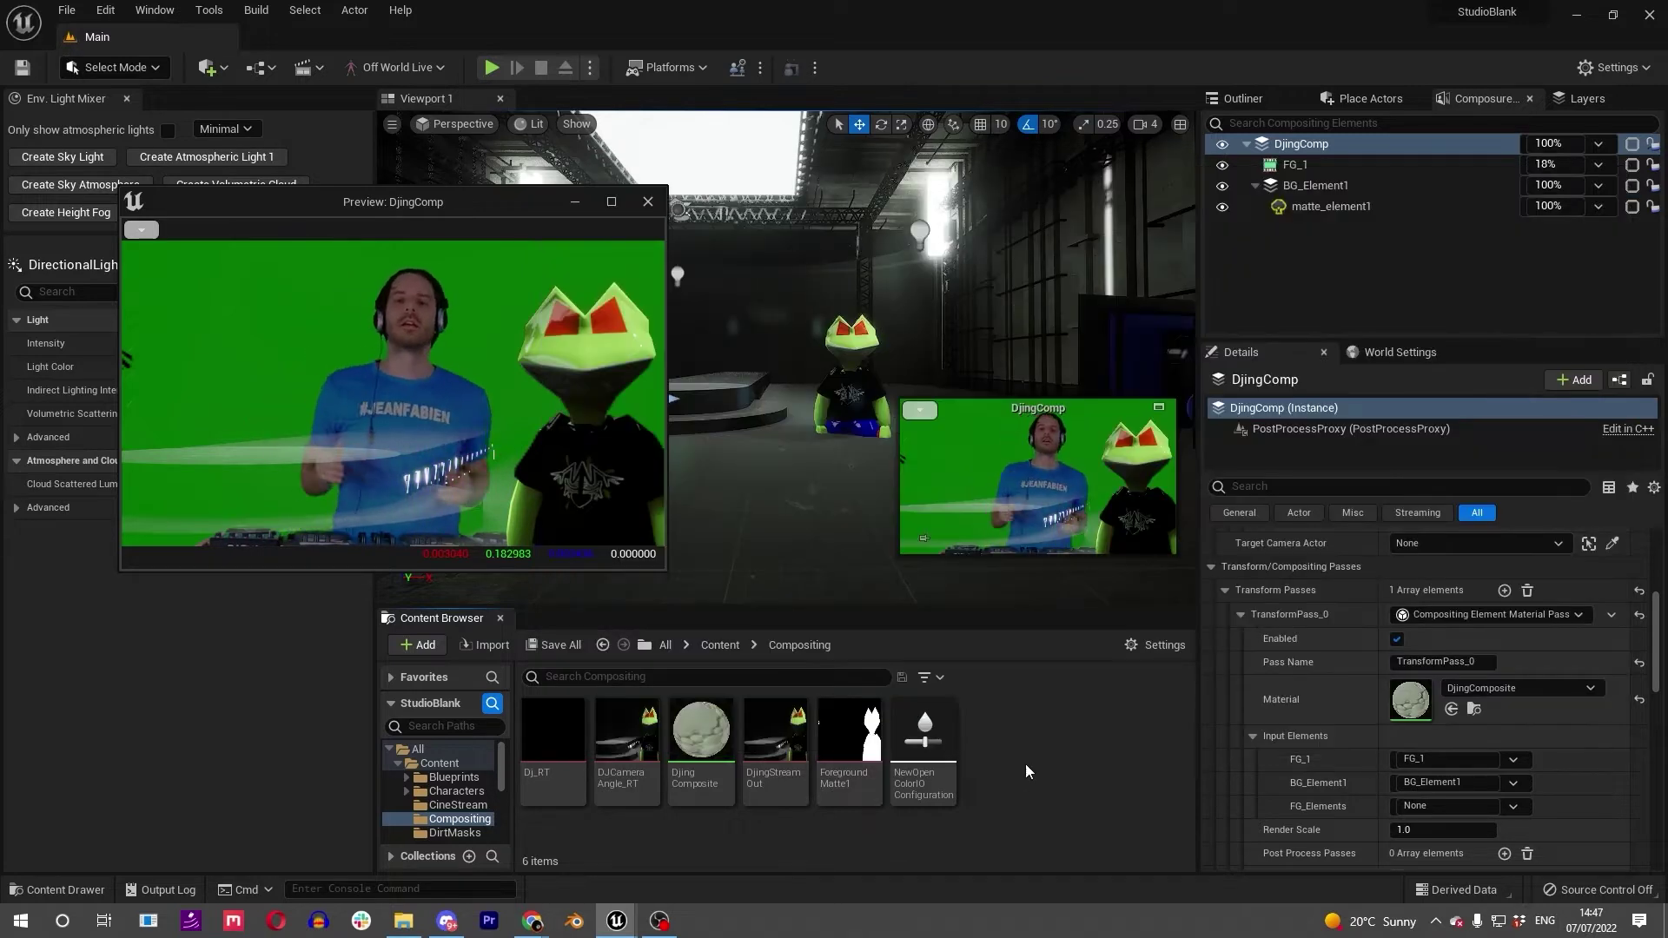
pyautogui.rightClick(1008, 742)
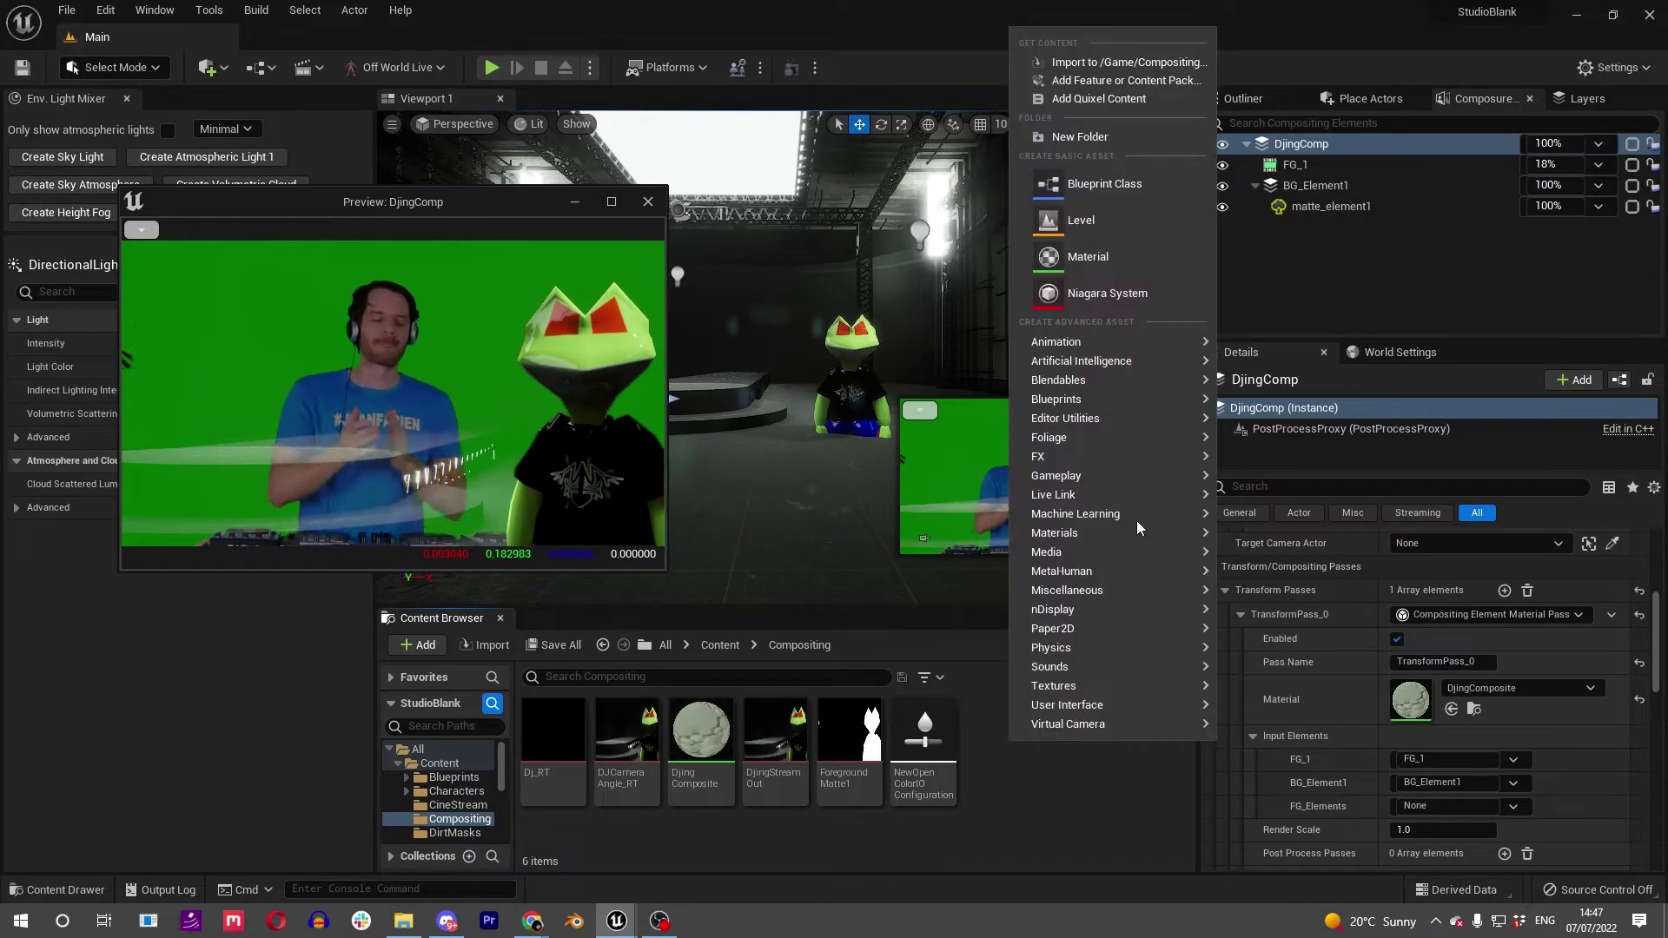
pyautogui.moveTo(1105, 593)
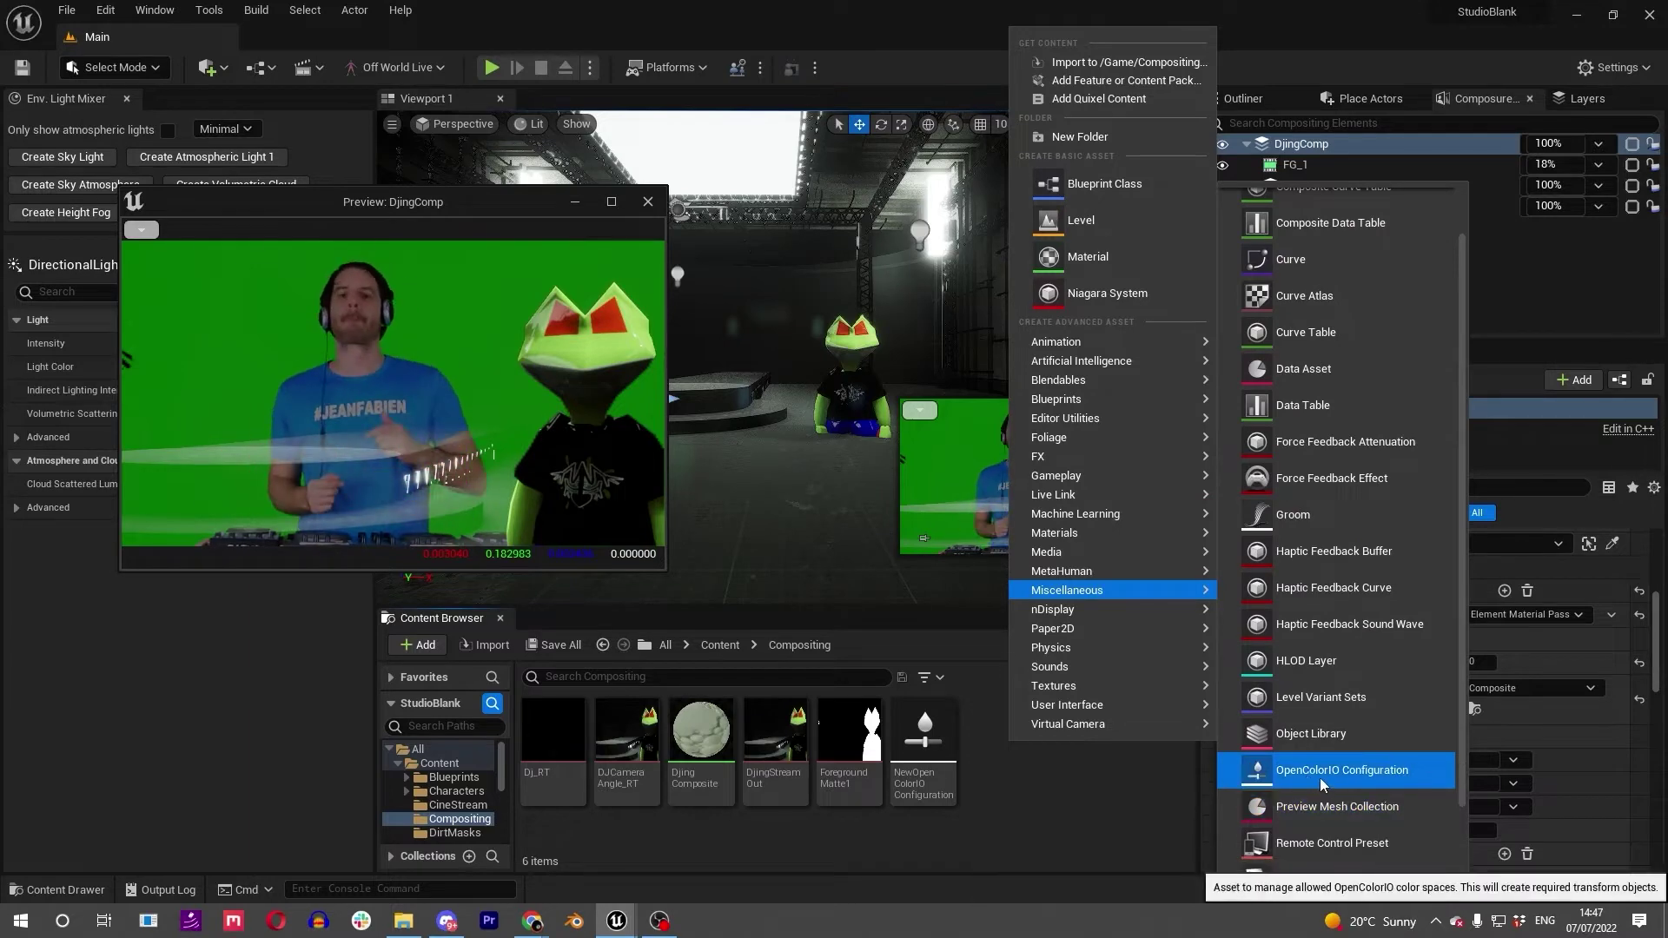
pyautogui.click(1316, 776)
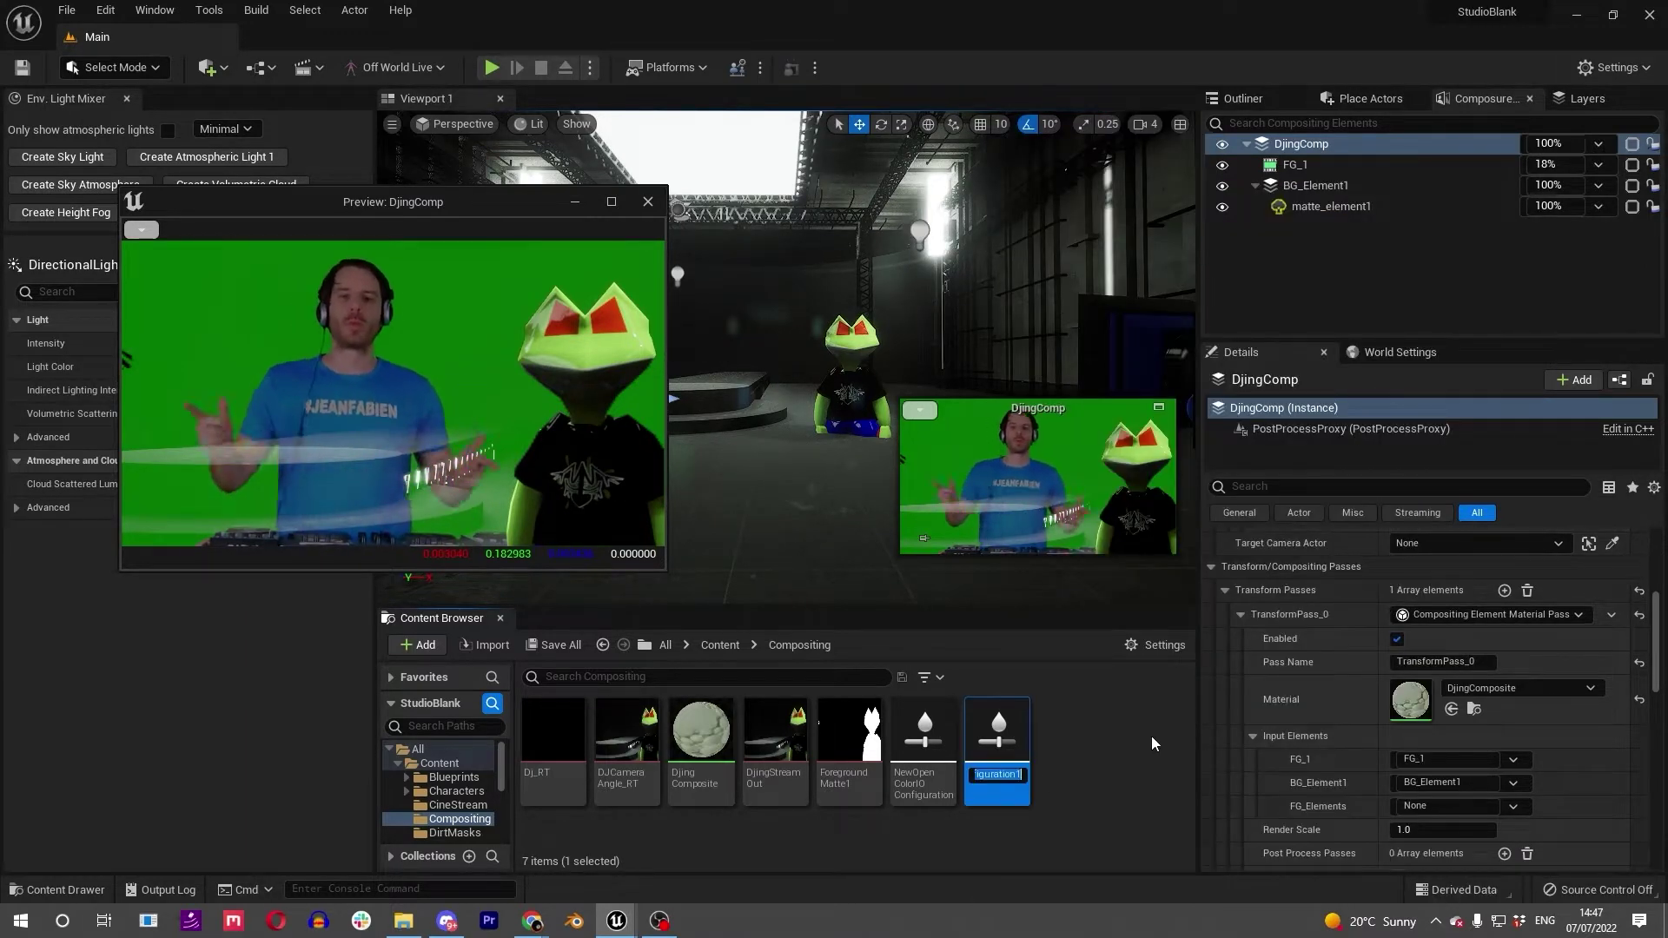
pyautogui.write('DJi')
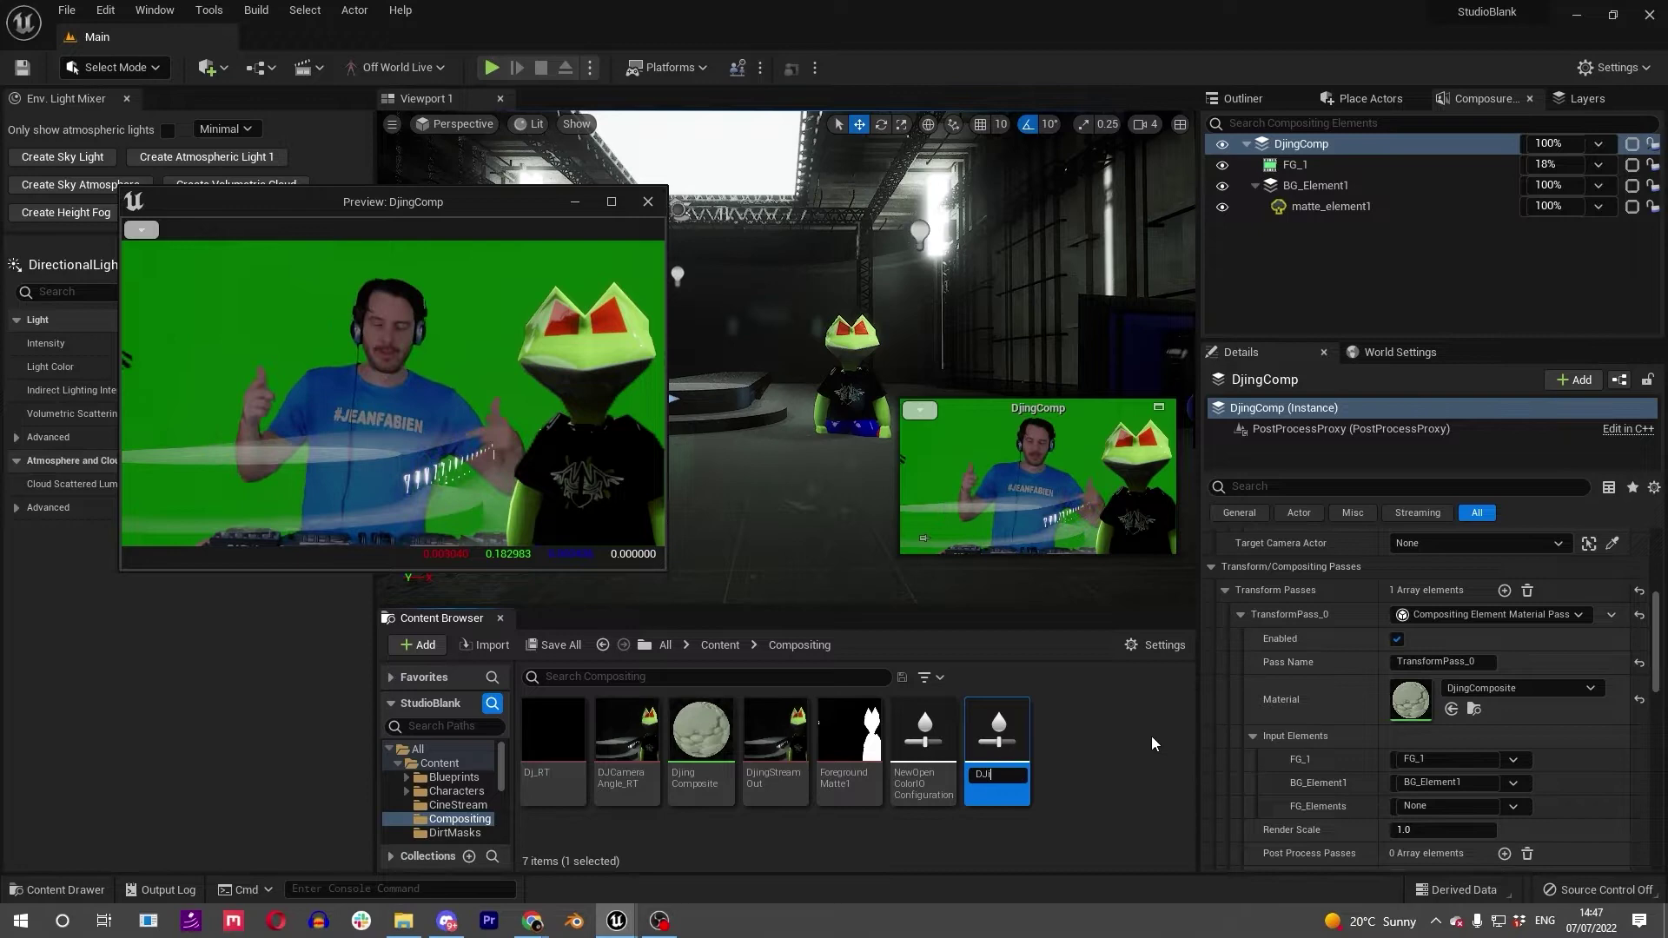
pyautogui.write('nconfig')
pyautogui.press('Return')
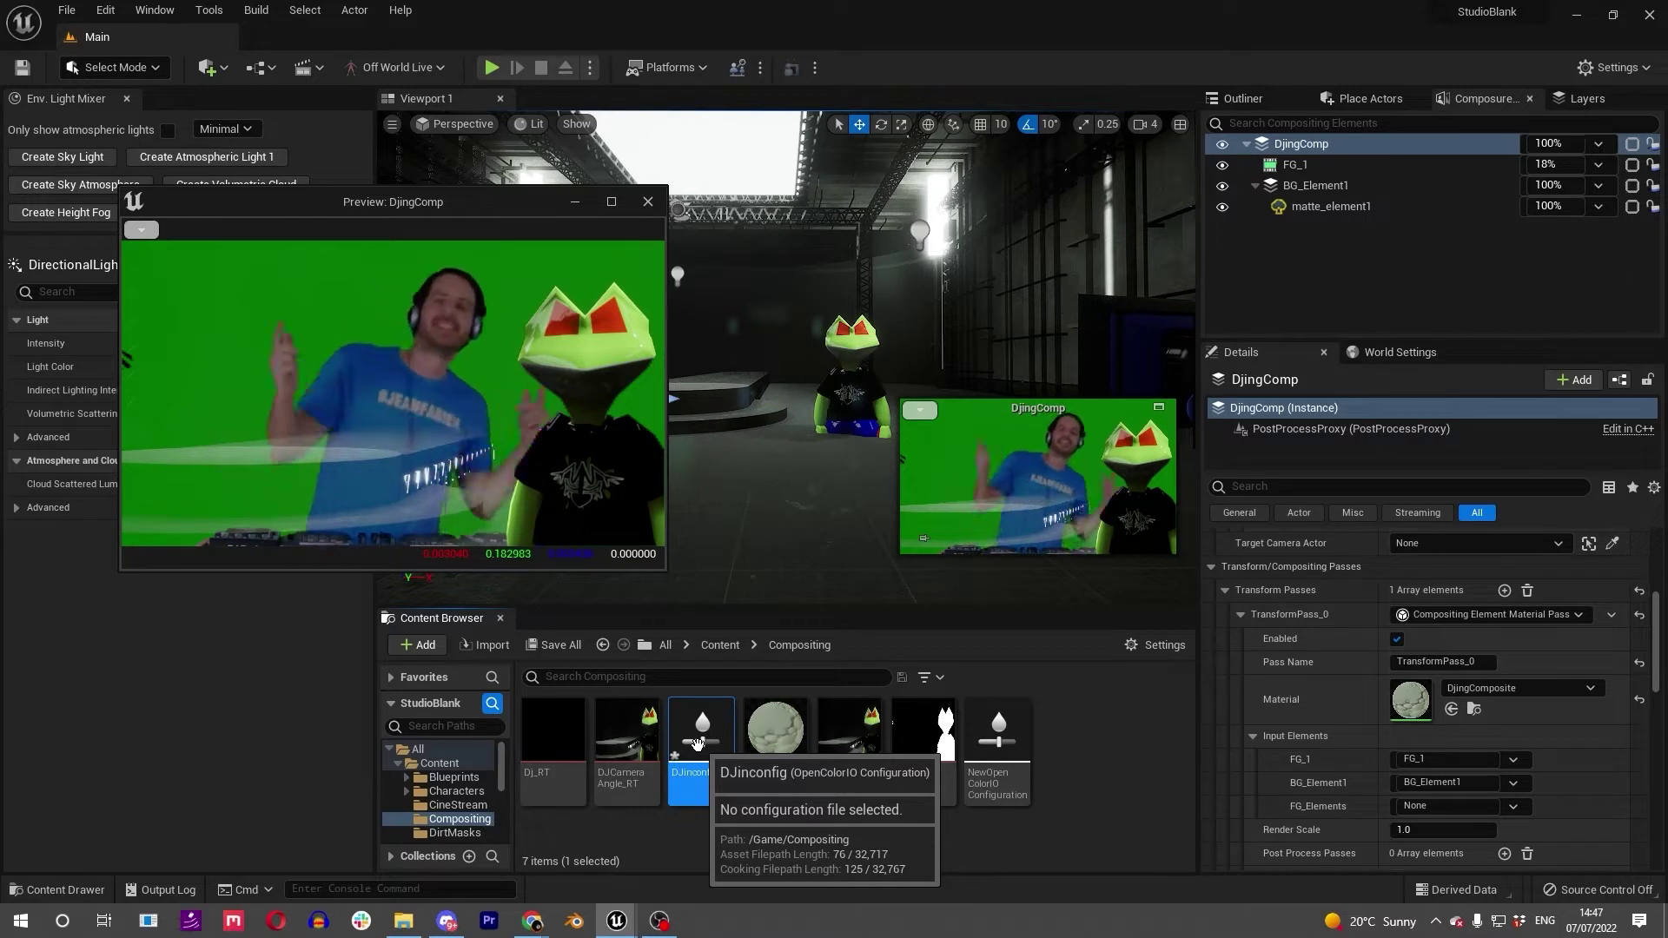
pyautogui.click(738, 833)
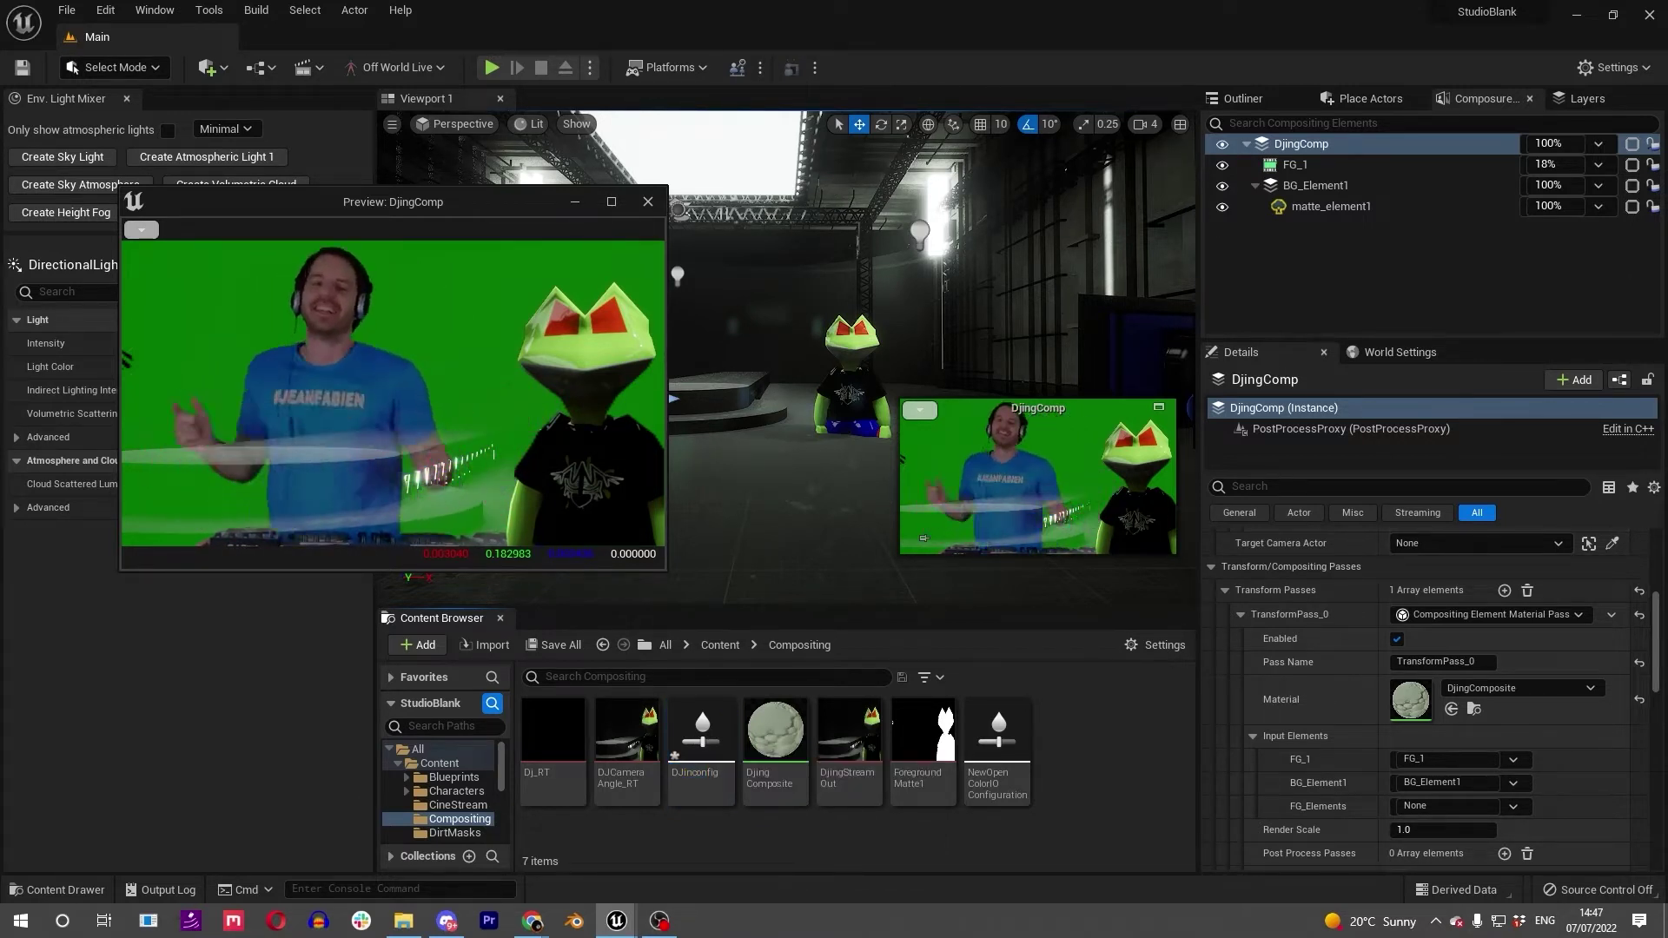
# Open DJinconfig and load the ACES 1.2 config.ocio as its Configuration File.
pyautogui.click(702, 732)
pyautogui.doubleClick(702, 732)
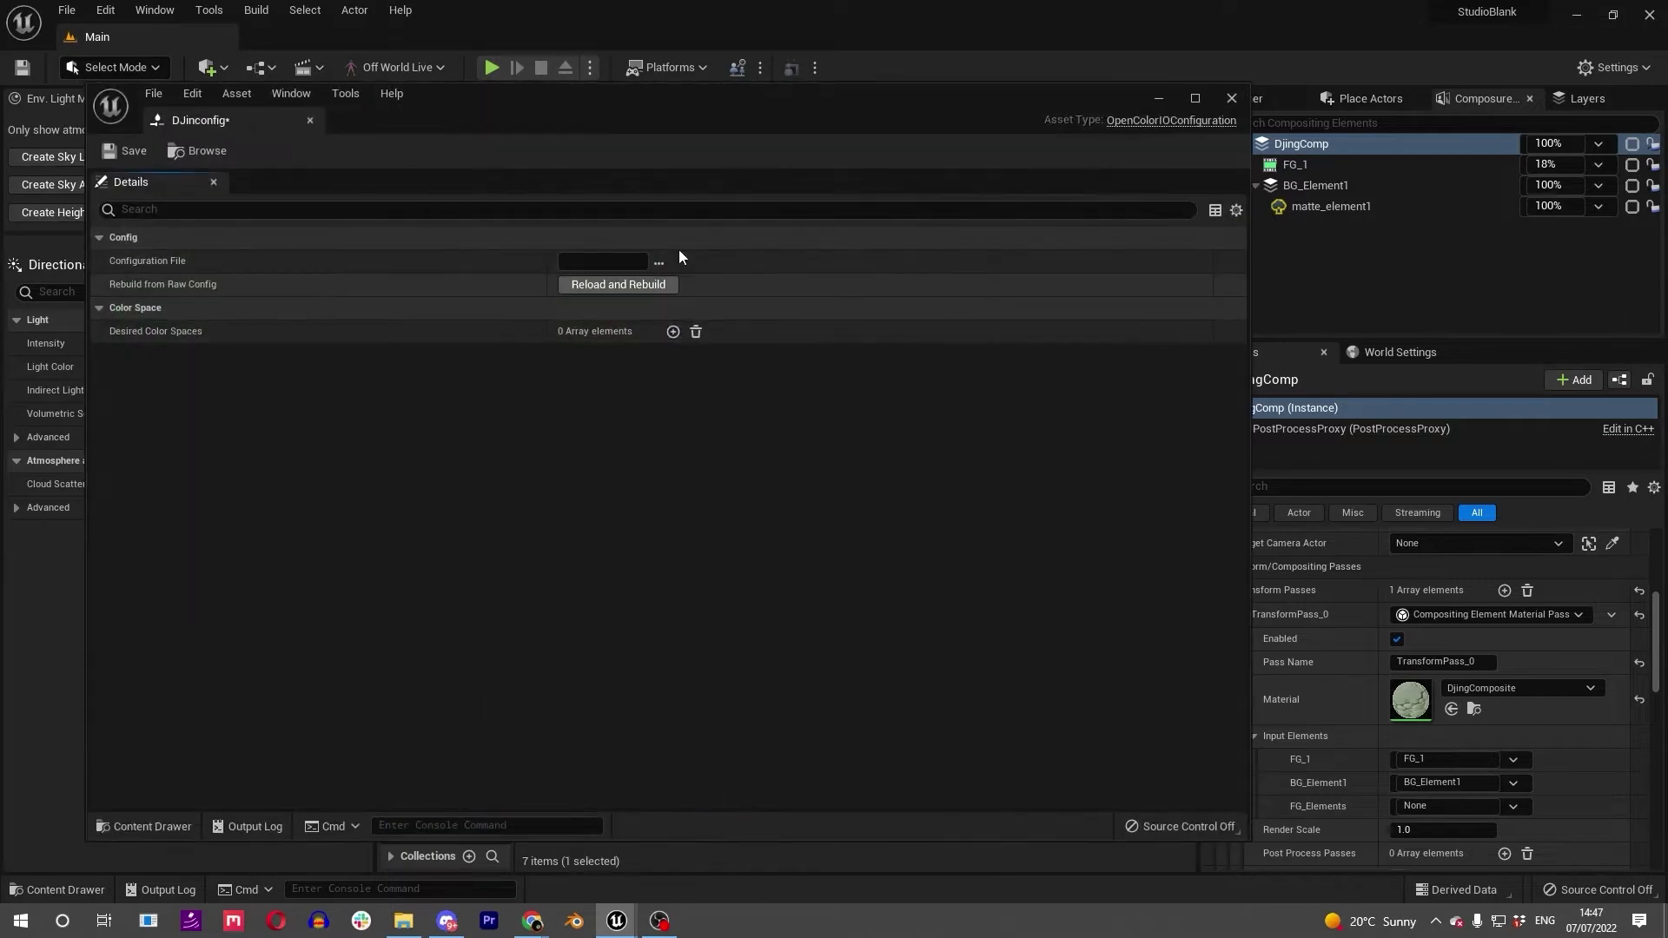
pyautogui.click(660, 264)
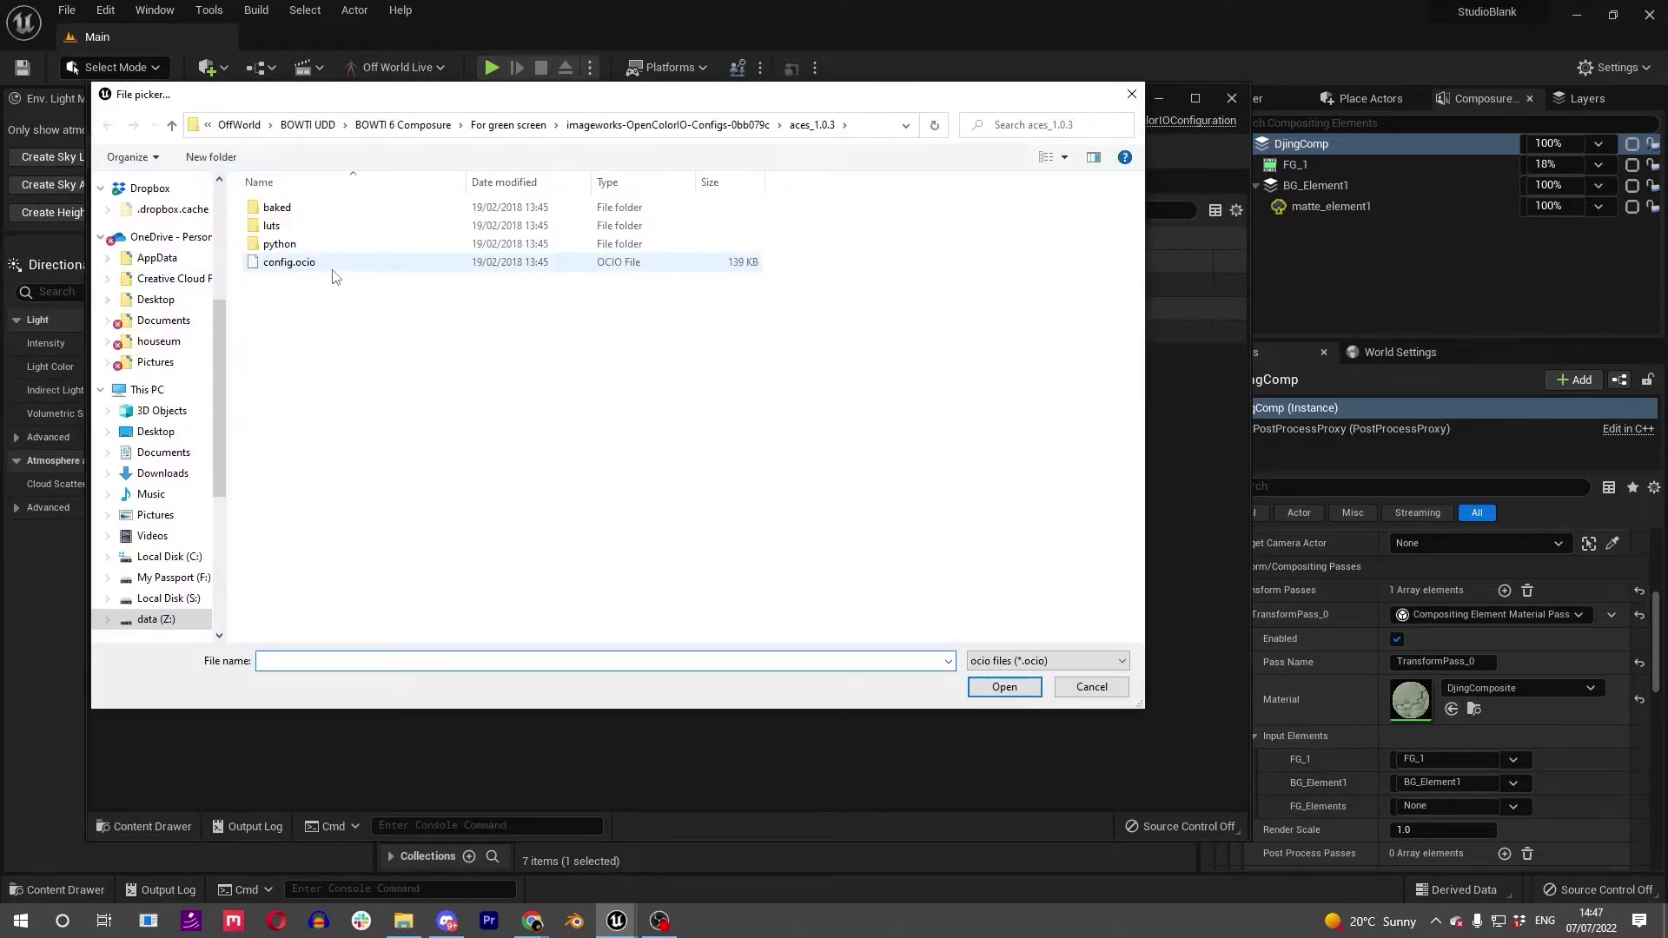
pyautogui.doubleClick(320, 264)
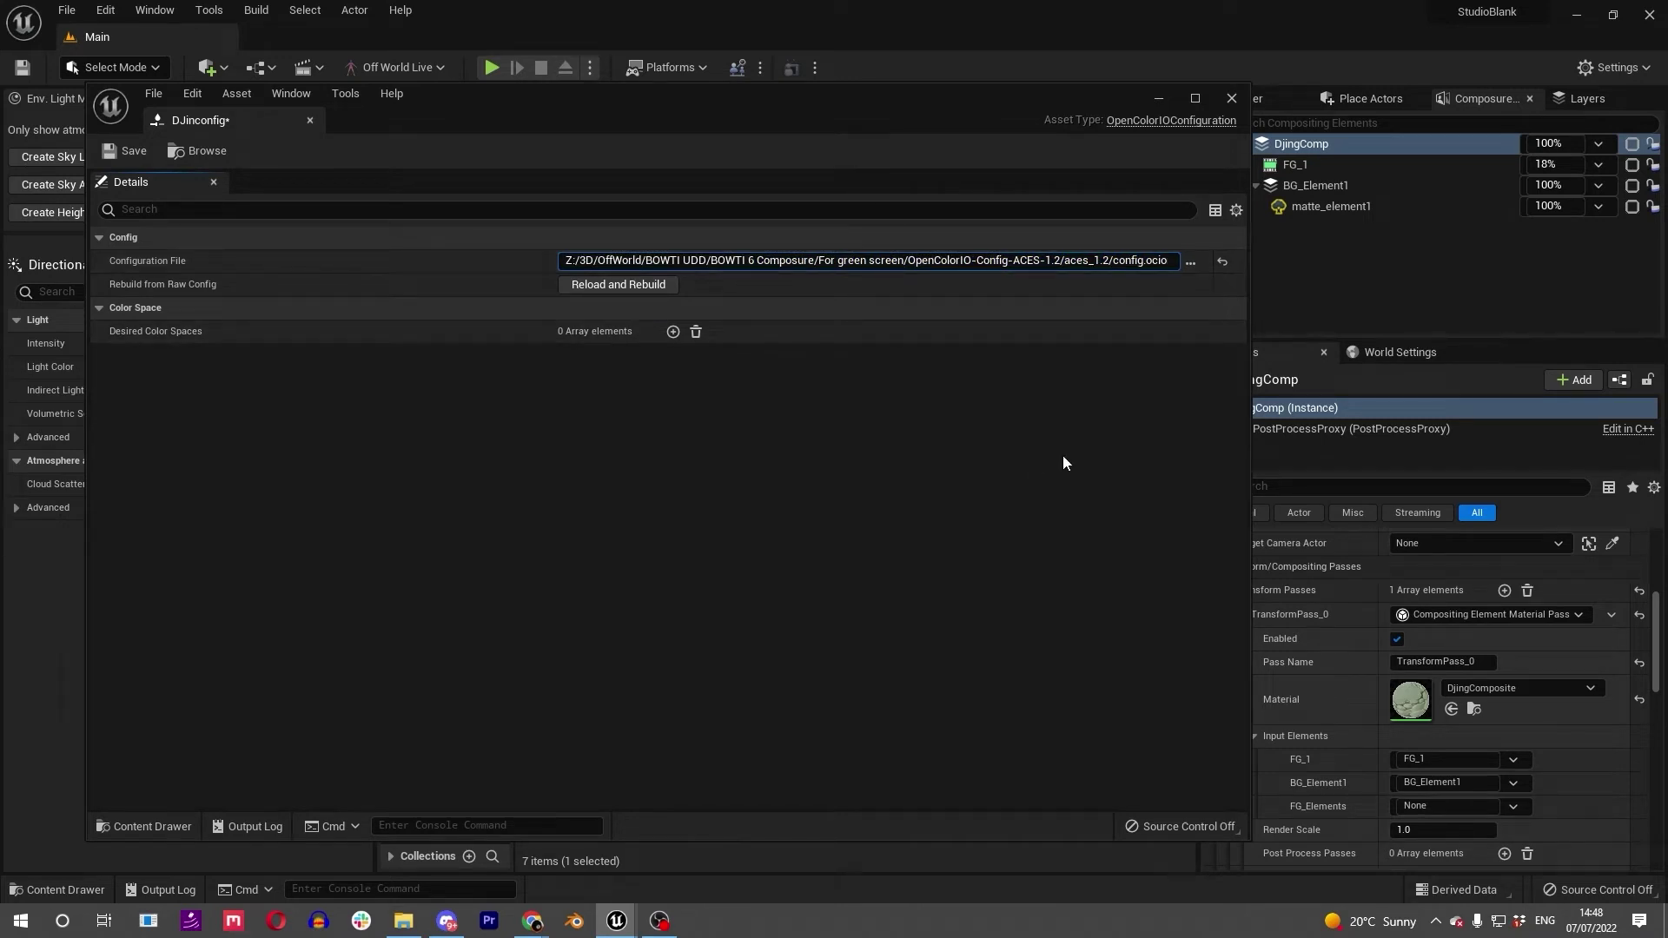
pyautogui.click(1192, 261)
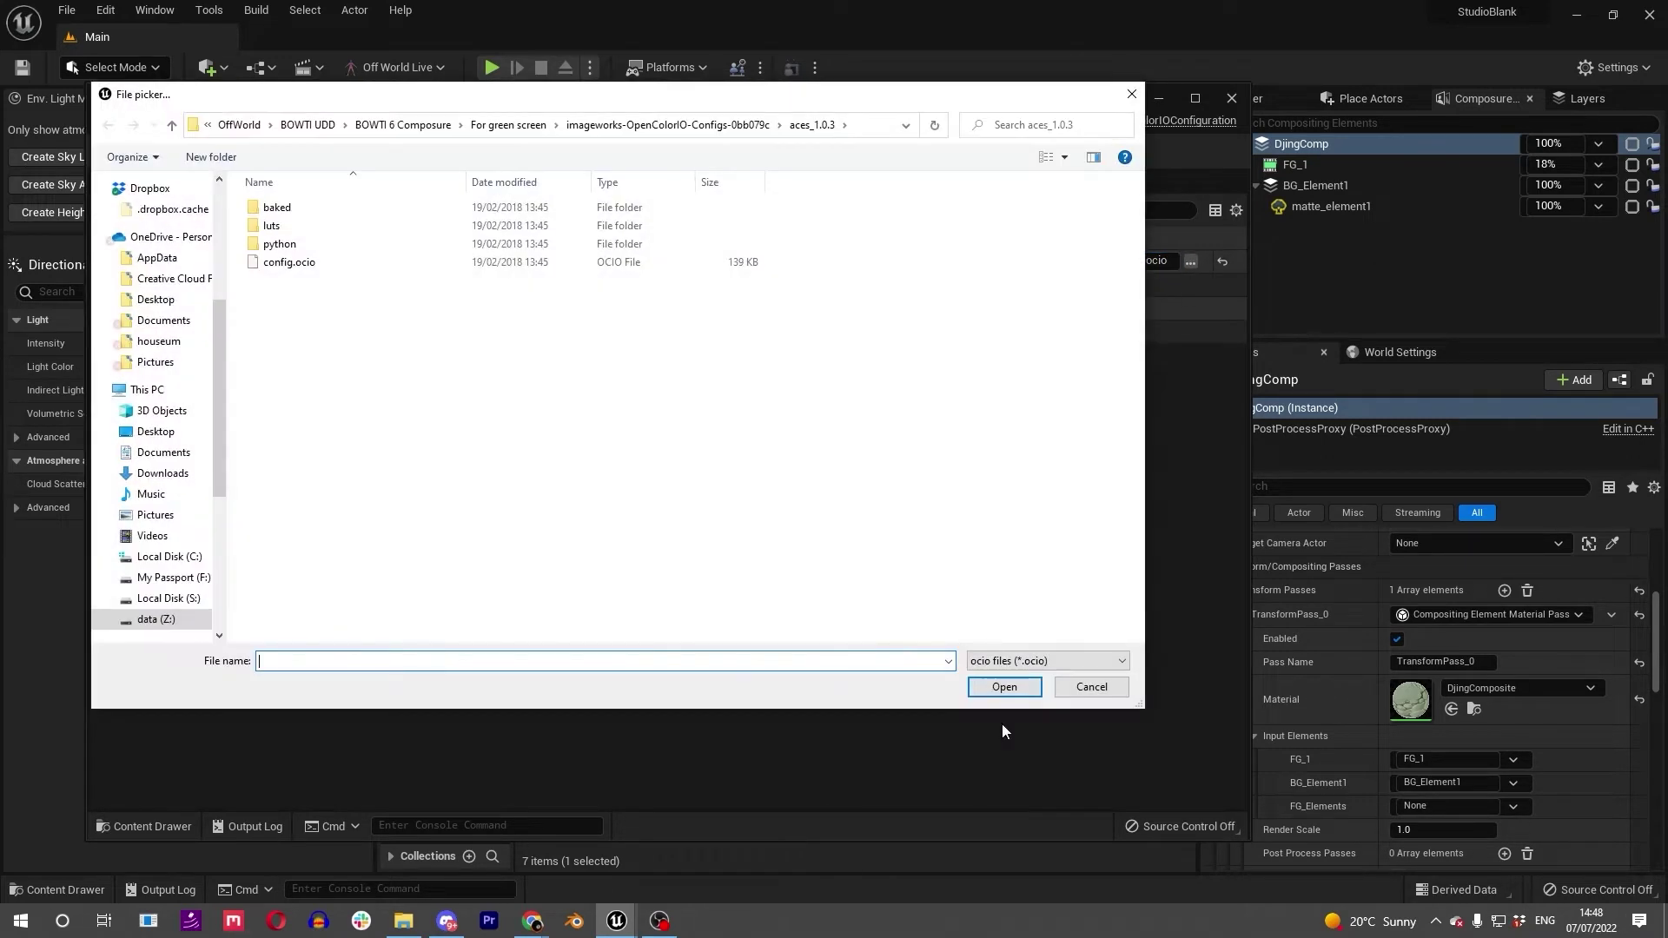
# Add Desired Color Space entries and set the first to Input - Sony - Curve - S-Log1.
pyautogui.click(1091, 688)
pyautogui.click(672, 332)
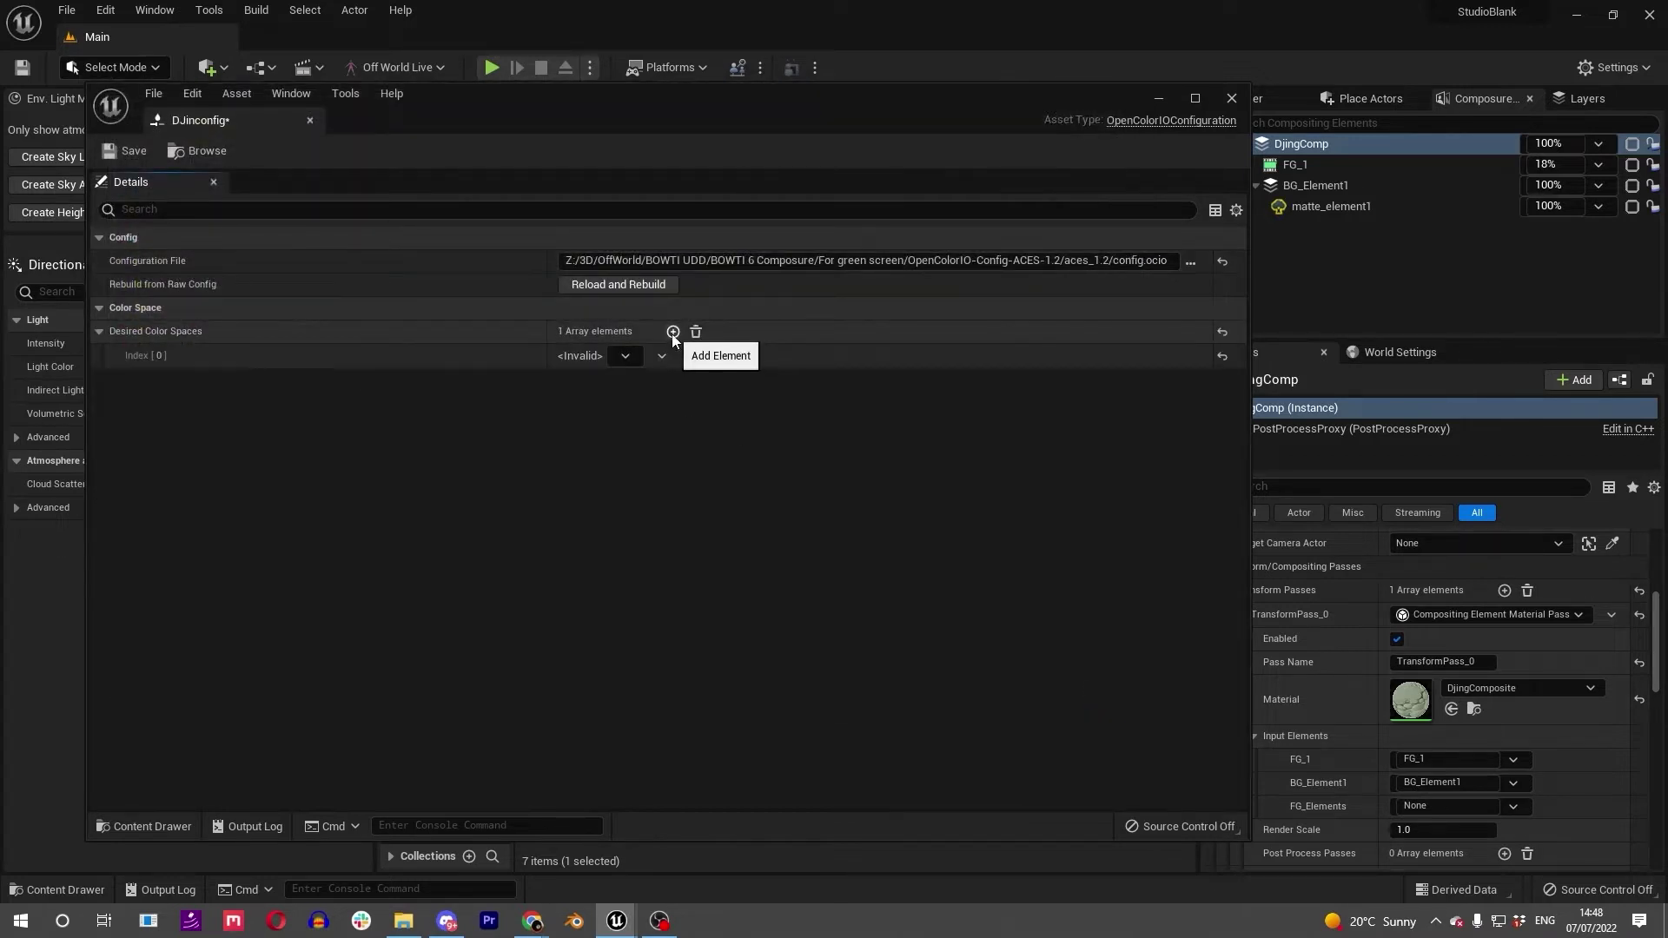
pyautogui.click(672, 332)
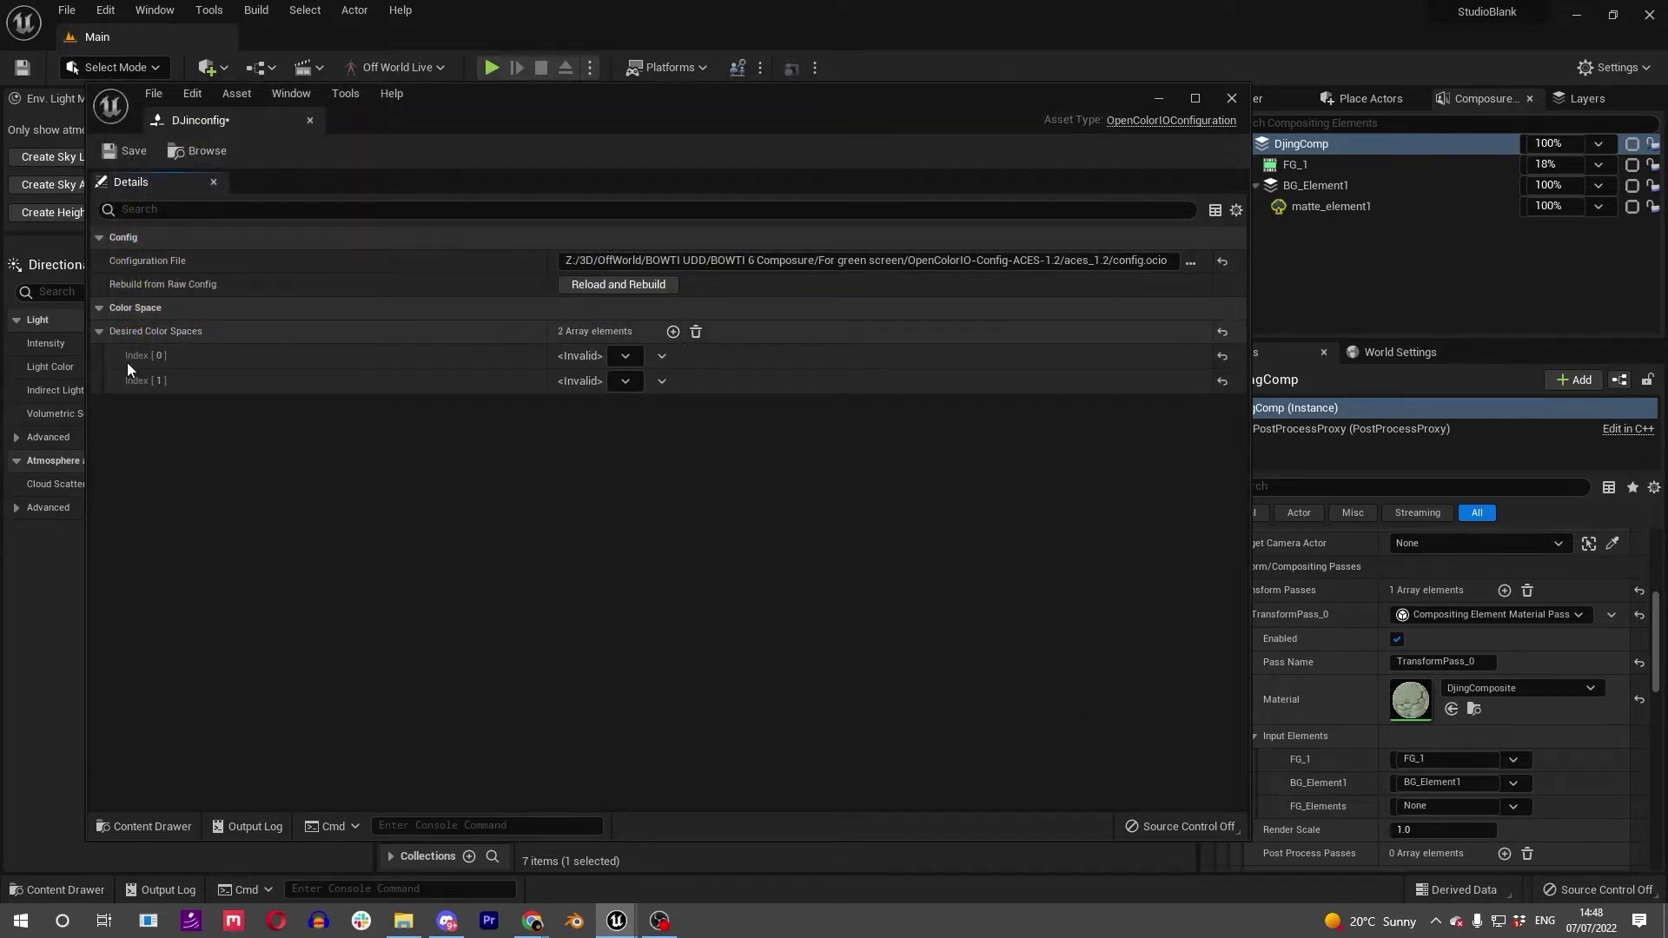
pyautogui.click(626, 356)
pyautogui.moveTo(651, 404)
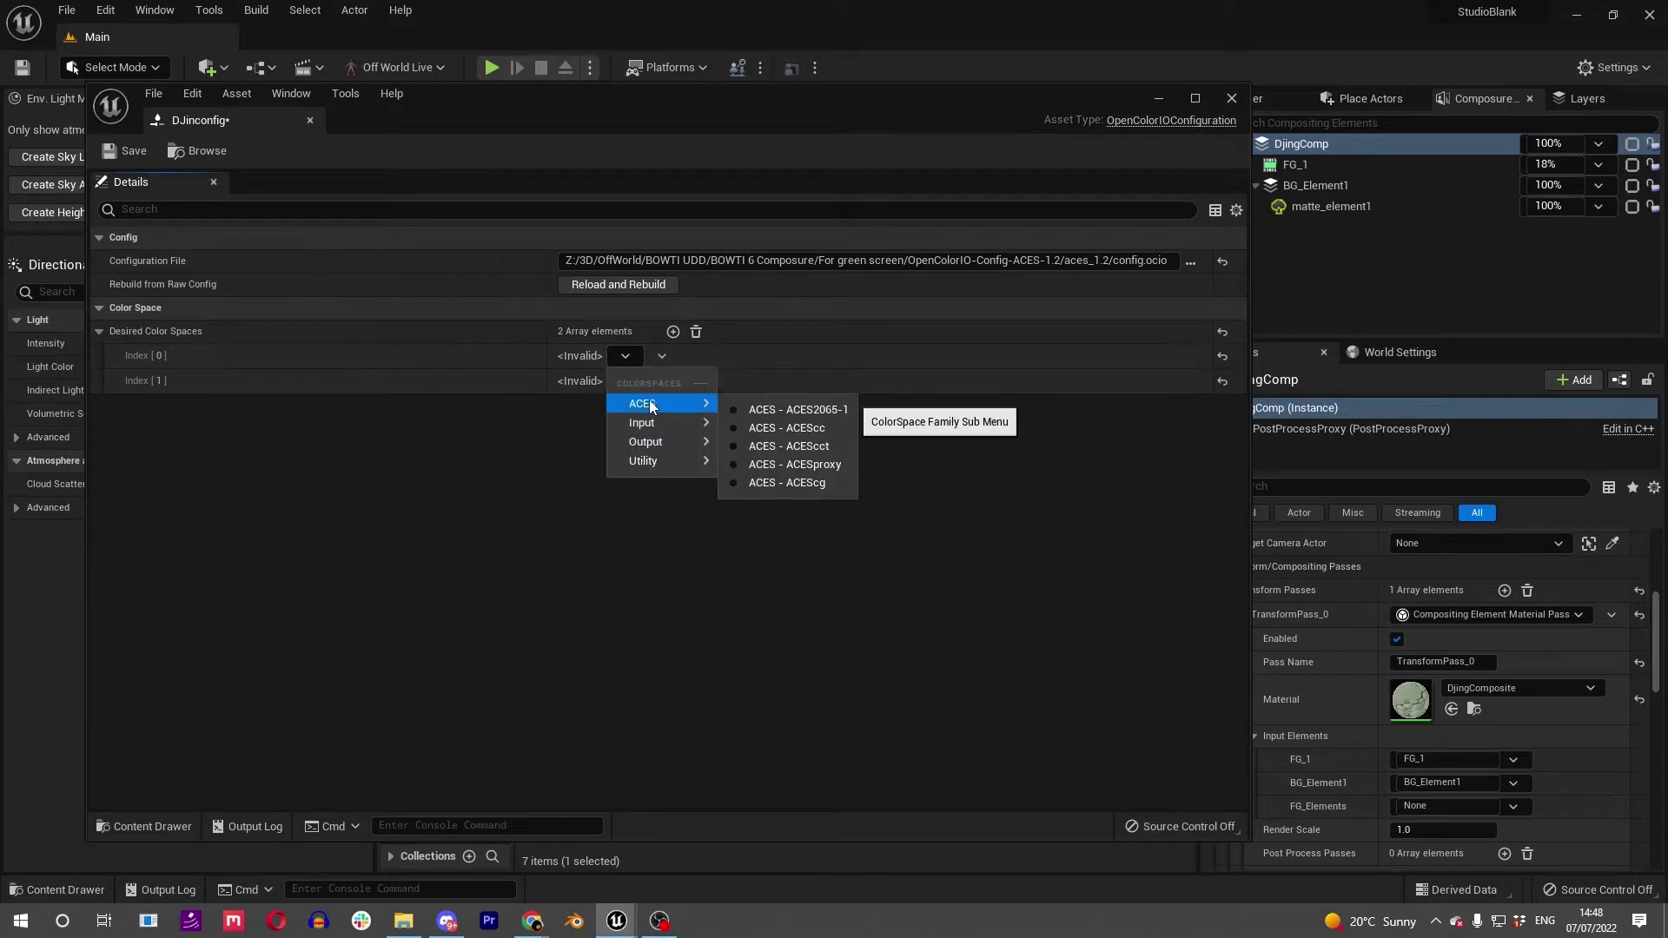
pyautogui.moveTo(643, 461)
pyautogui.scroll(-2, 800, 686)
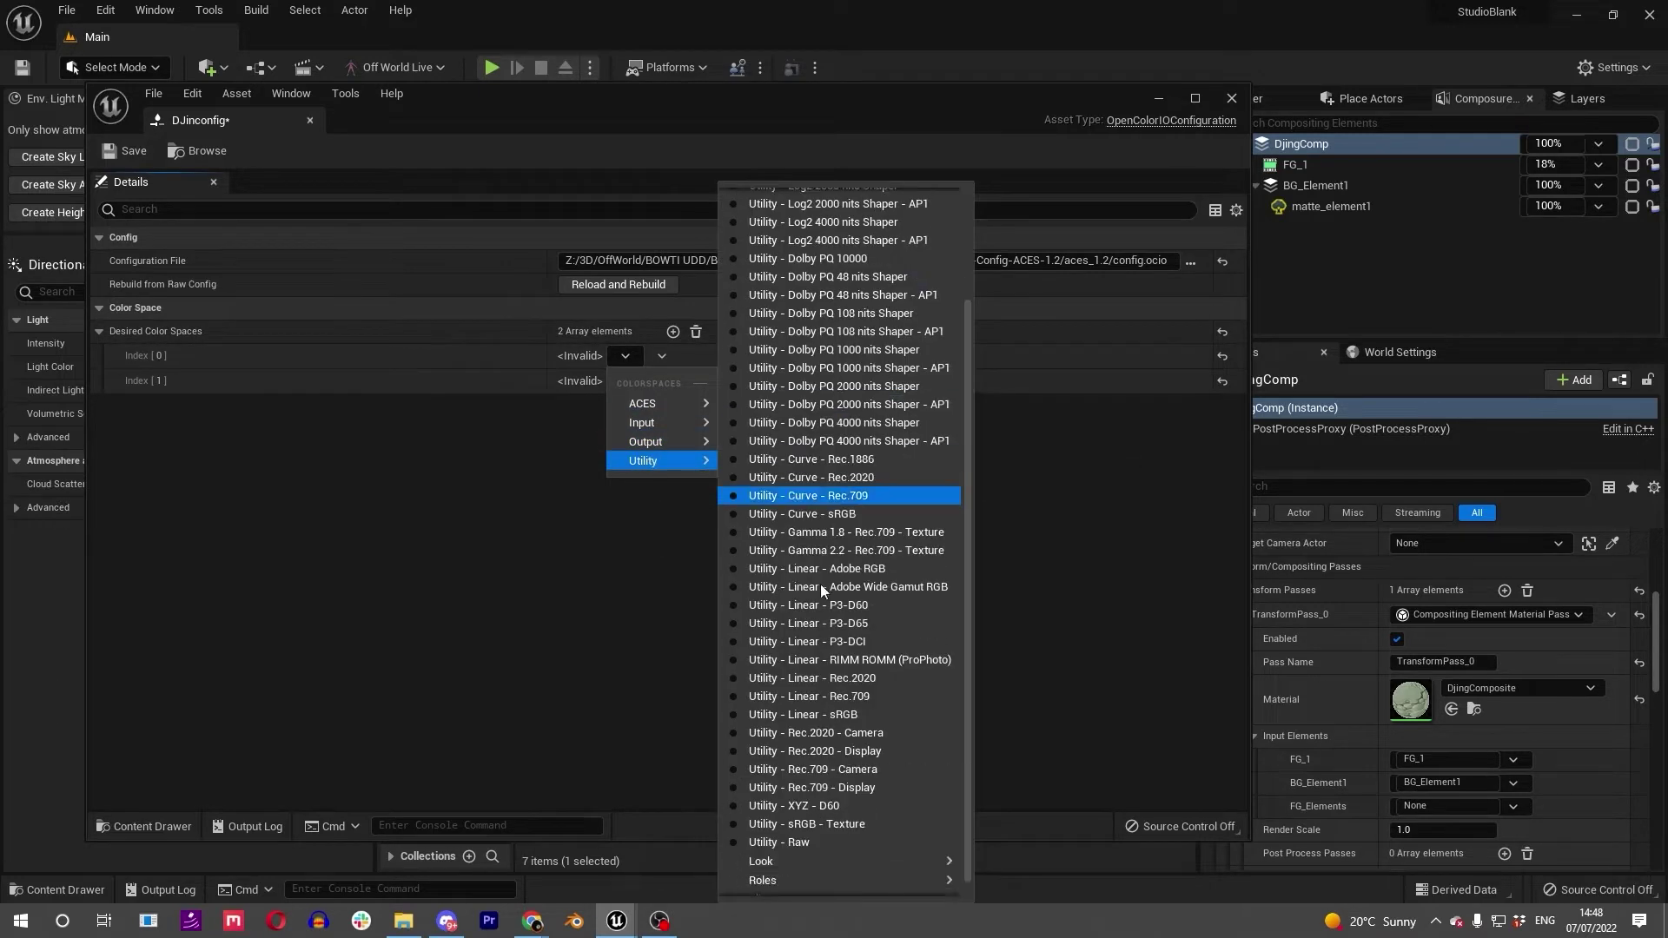
pyautogui.scroll(1, 800, 680)
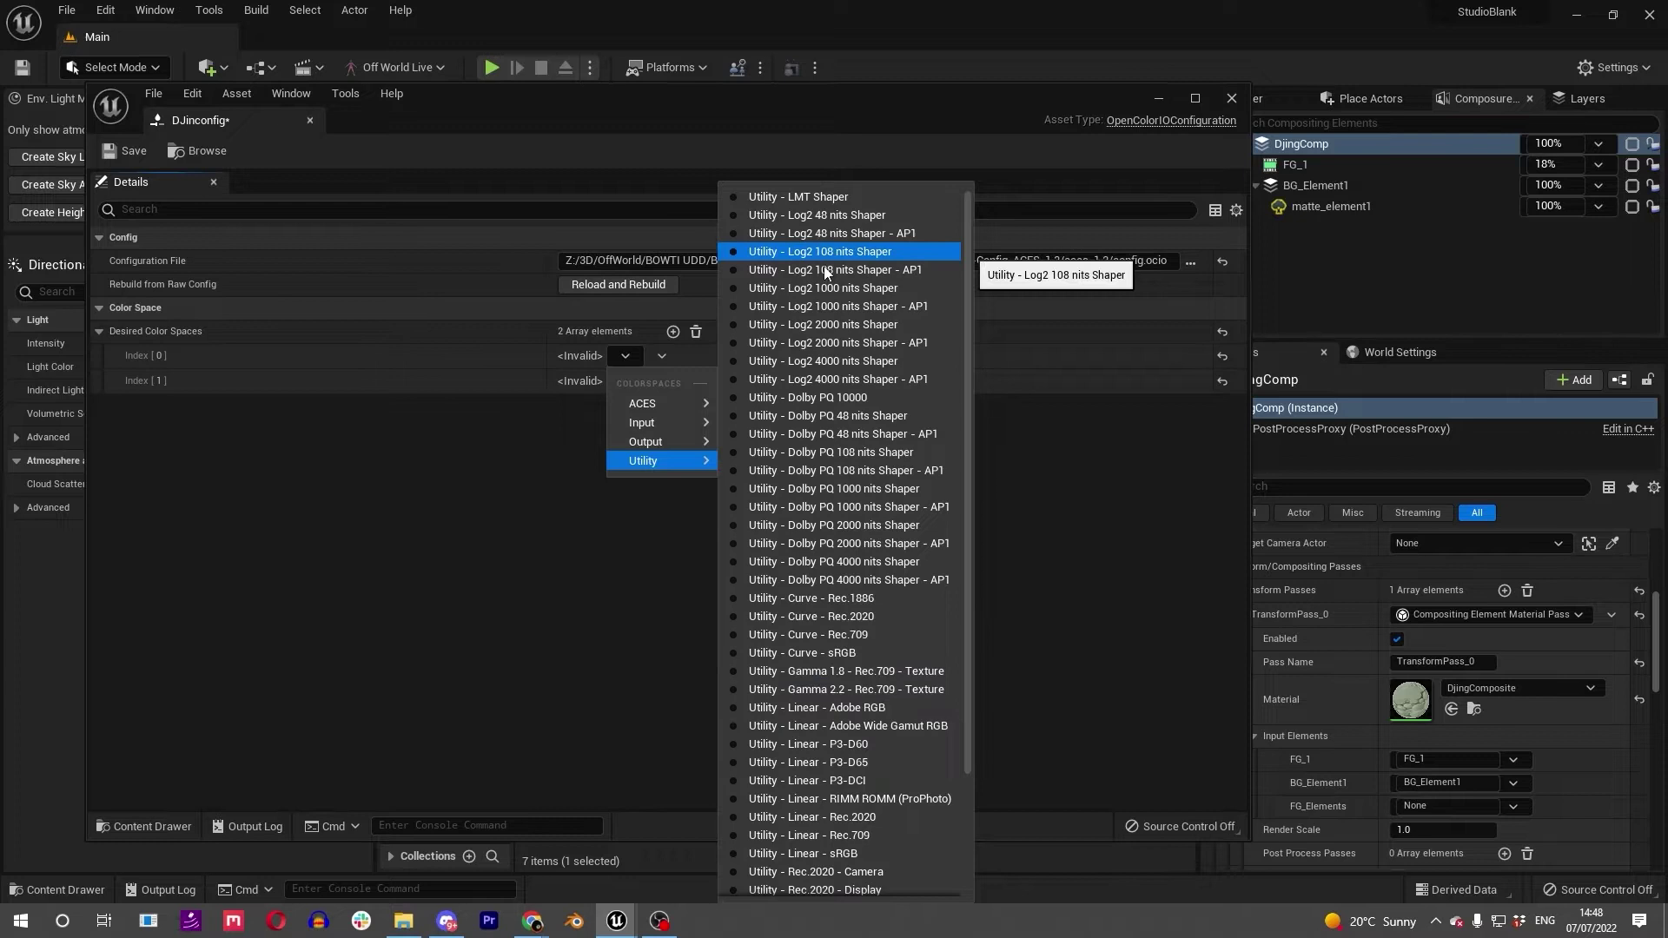
pyautogui.moveTo(767, 478)
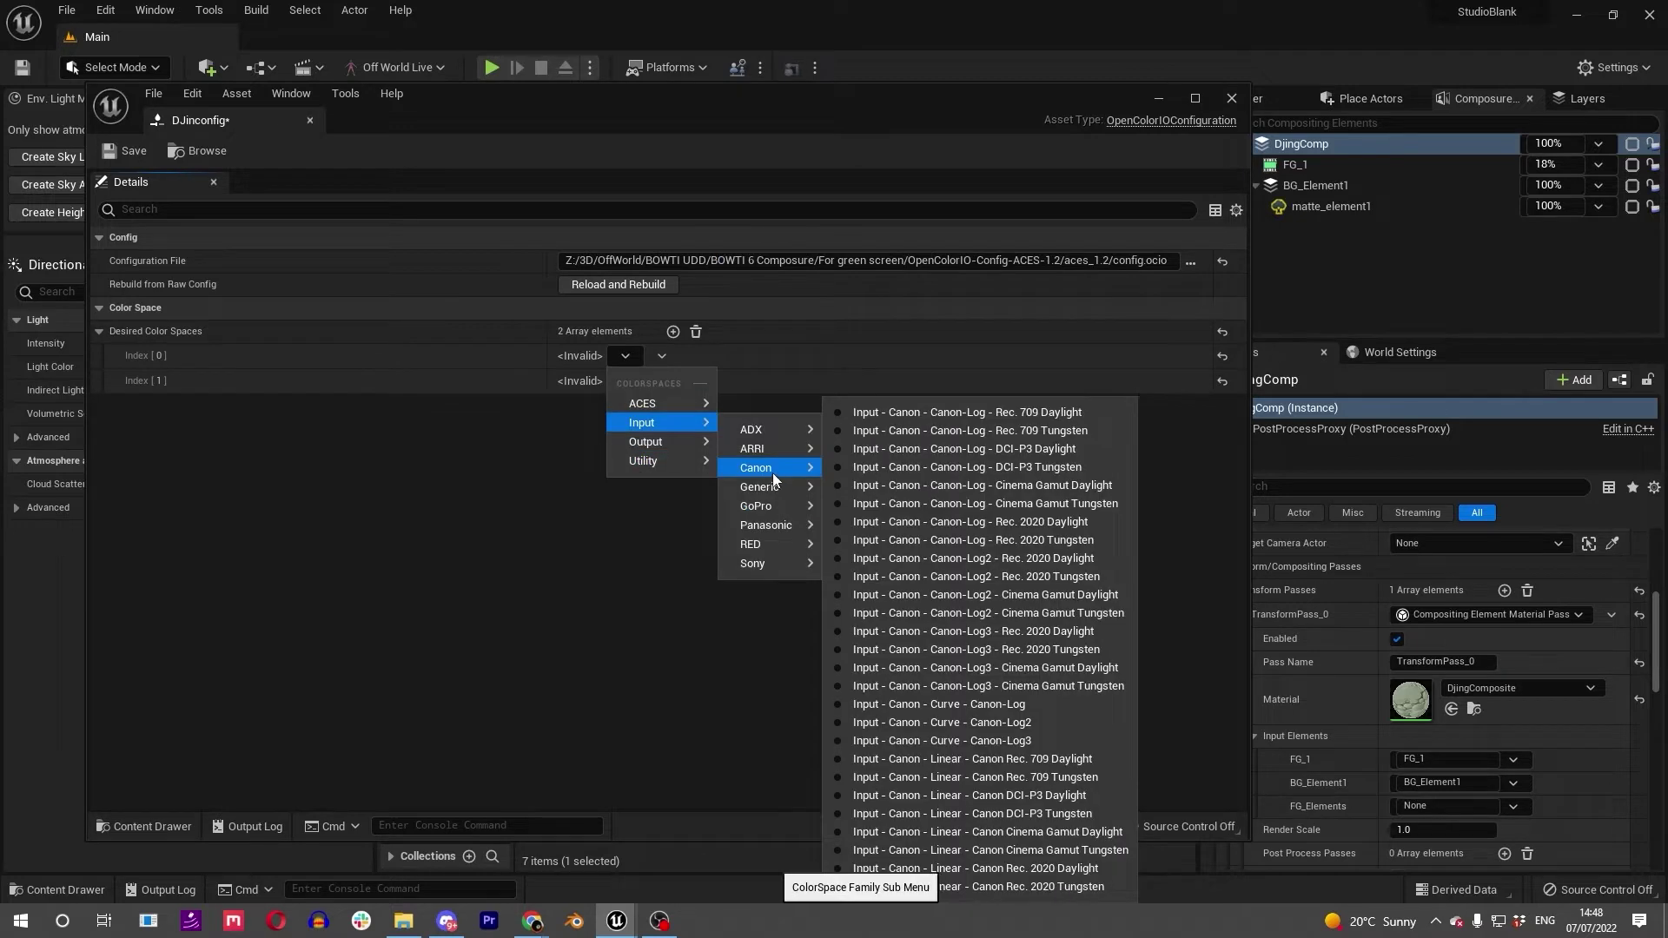
pyautogui.moveTo(769, 562)
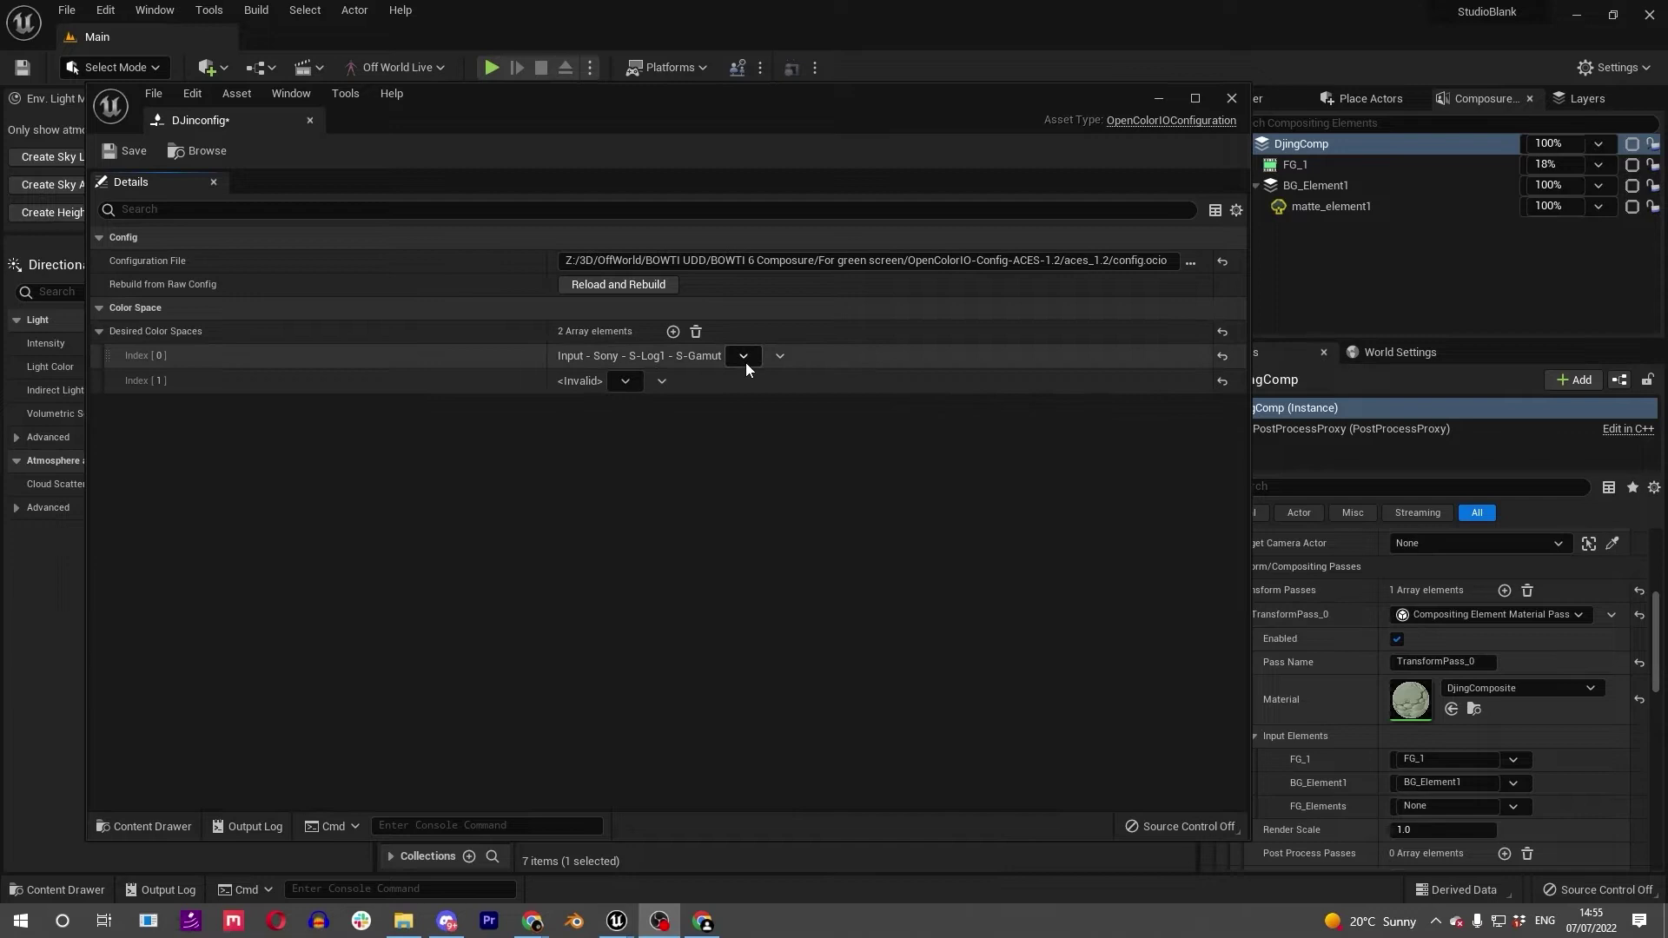
pyautogui.click(743, 356)
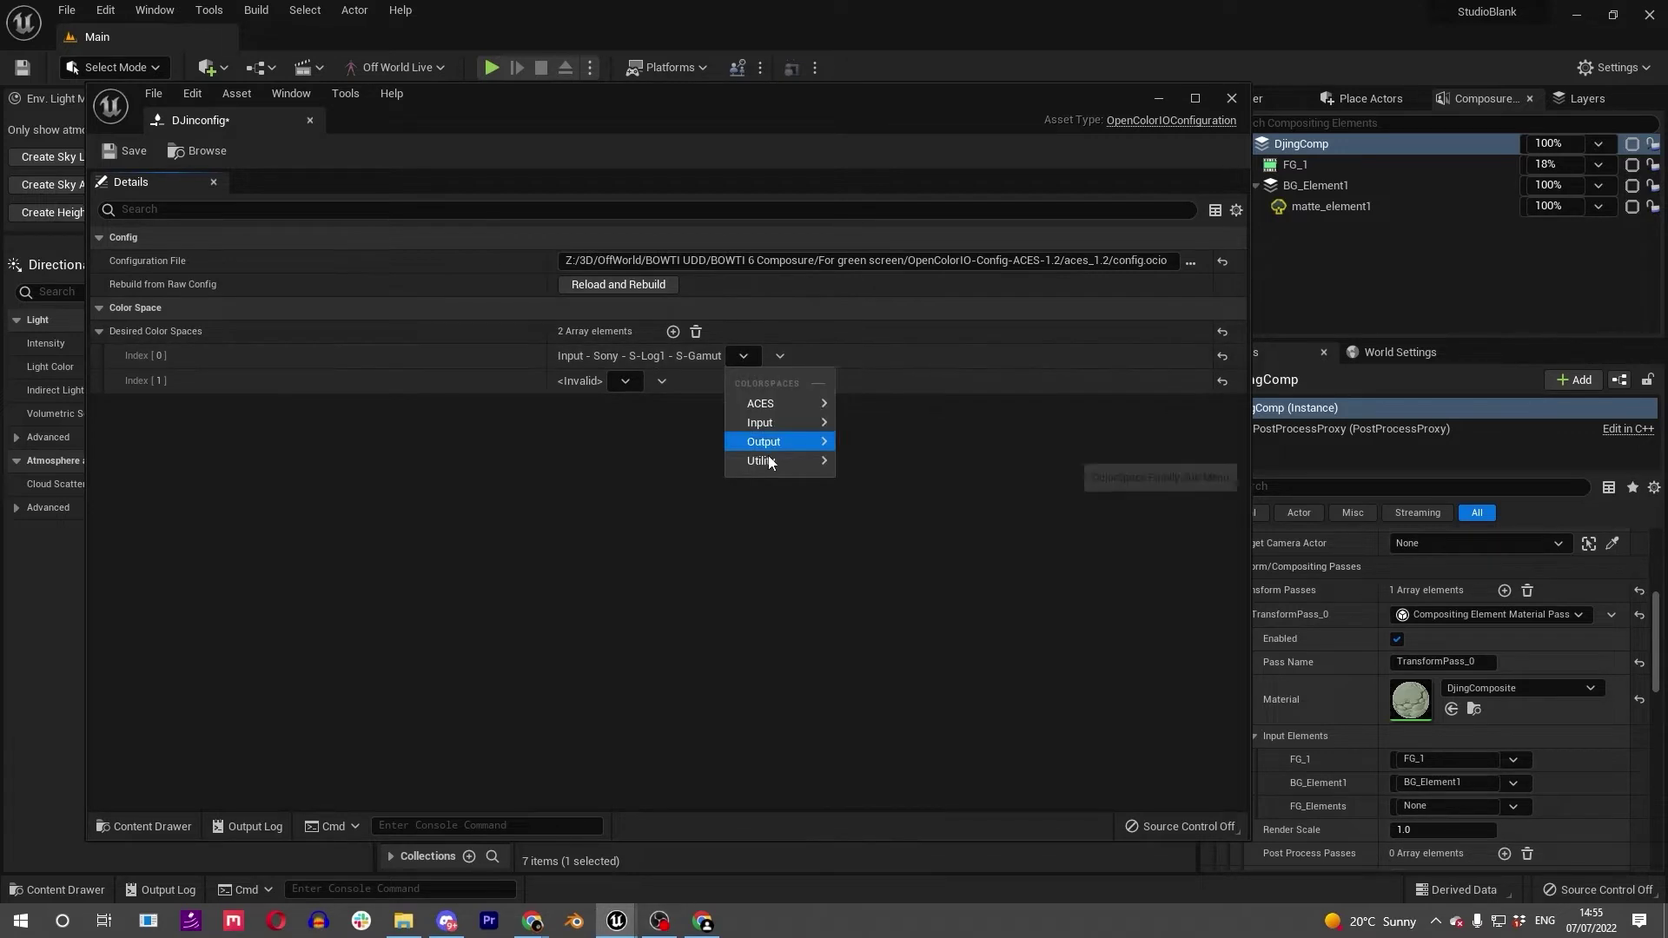
pyautogui.moveTo(769, 462)
pyautogui.moveTo(760, 422)
pyautogui.moveTo(870, 563)
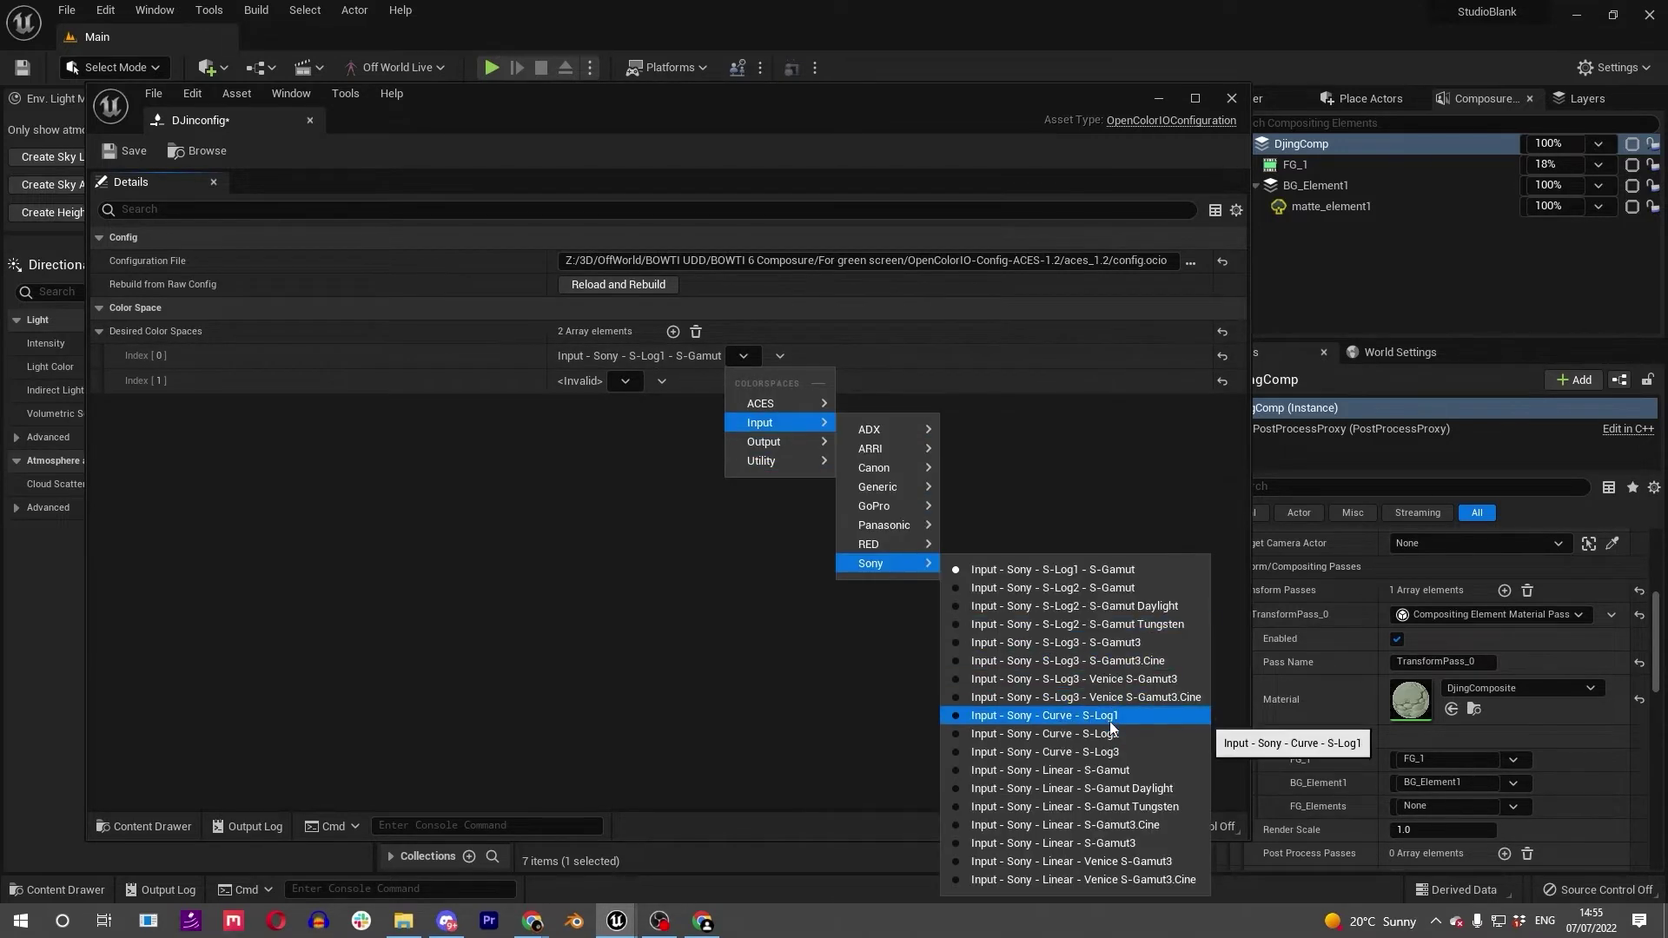
pyautogui.click(1102, 716)
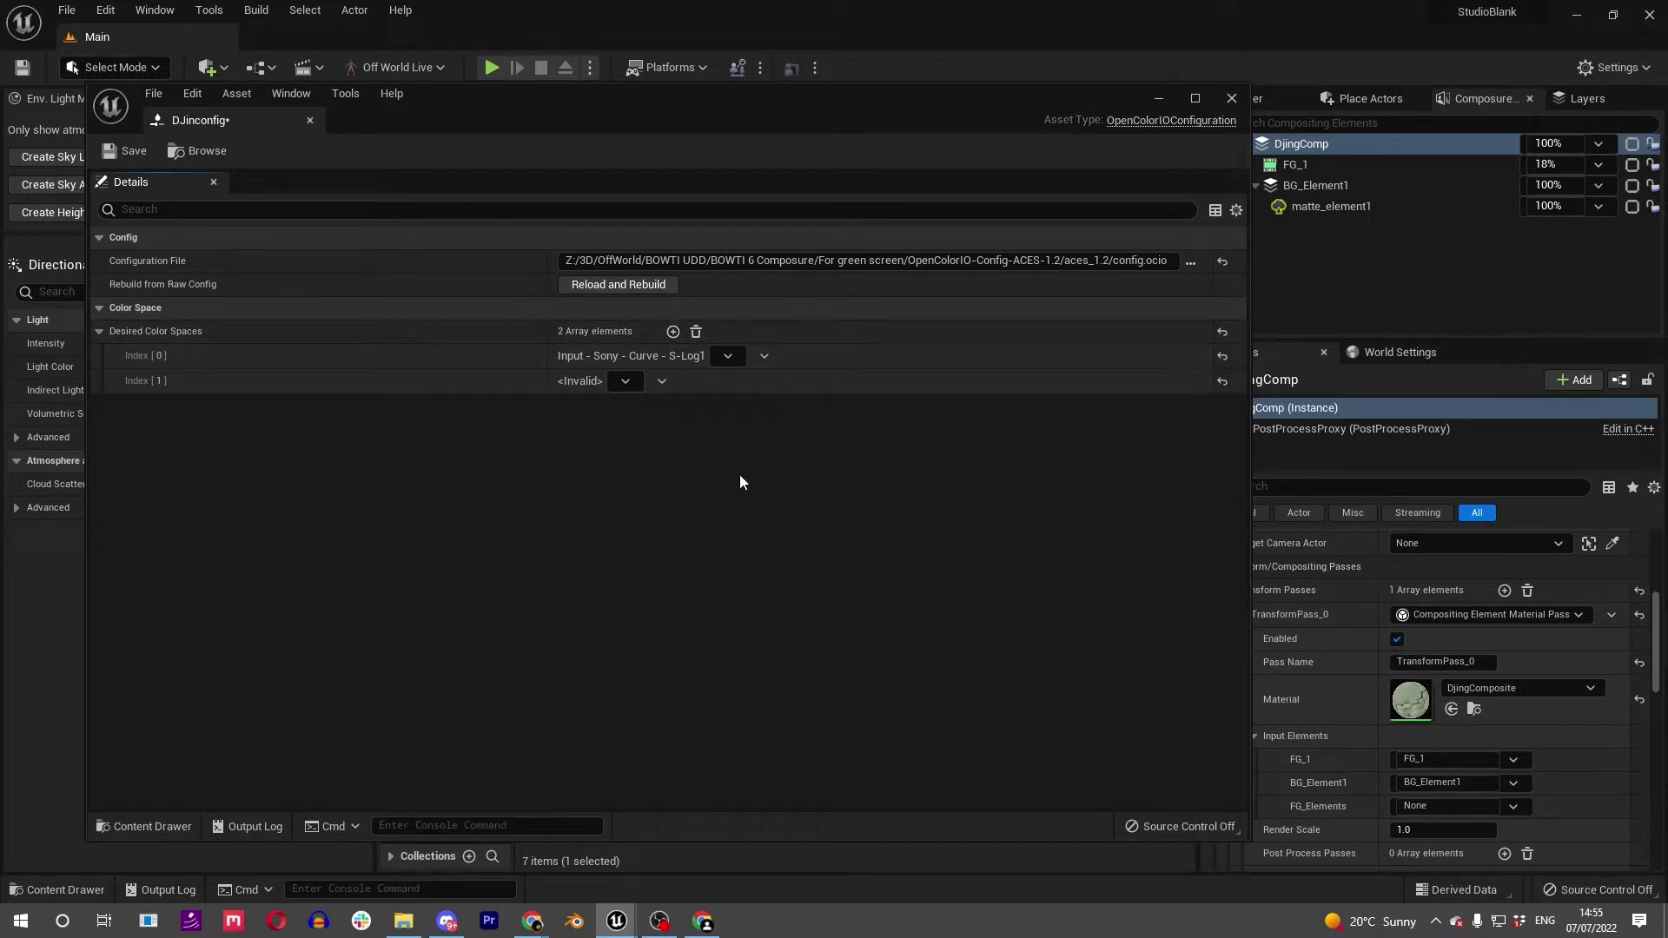
# Set the second and third entries to Output - sRGB and Utility - Linear - sRGB.
pyautogui.click(672, 331)
pyautogui.click(625, 380)
pyautogui.moveTo(660, 466)
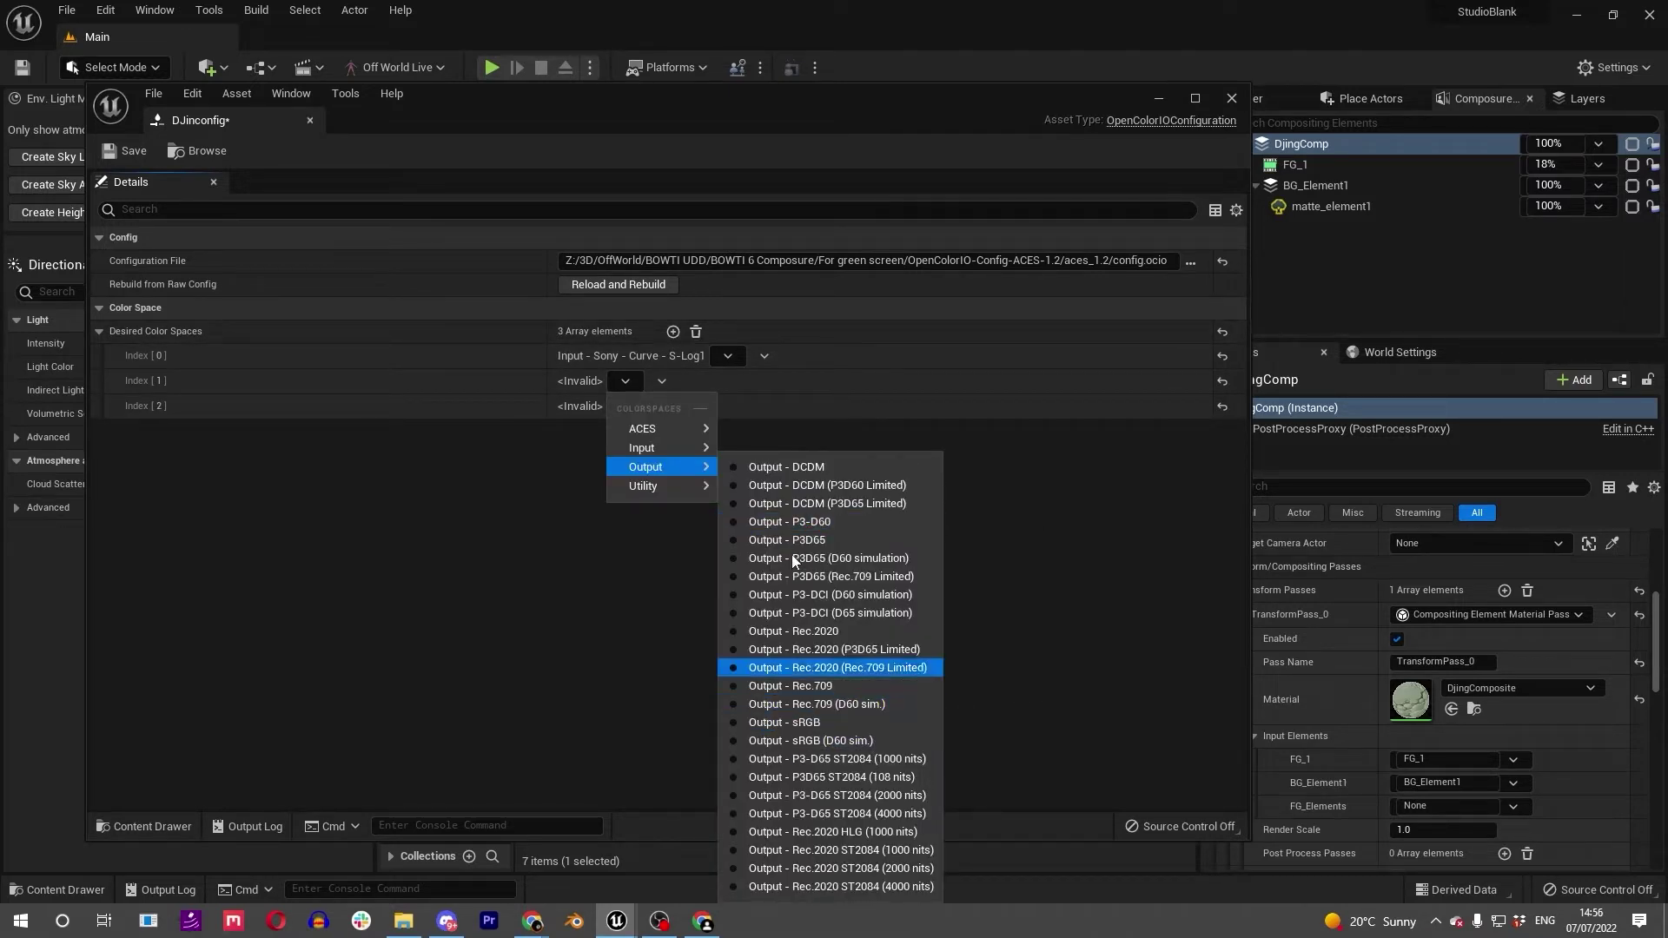
pyautogui.click(798, 724)
pyautogui.click(624, 406)
pyautogui.moveTo(669, 505)
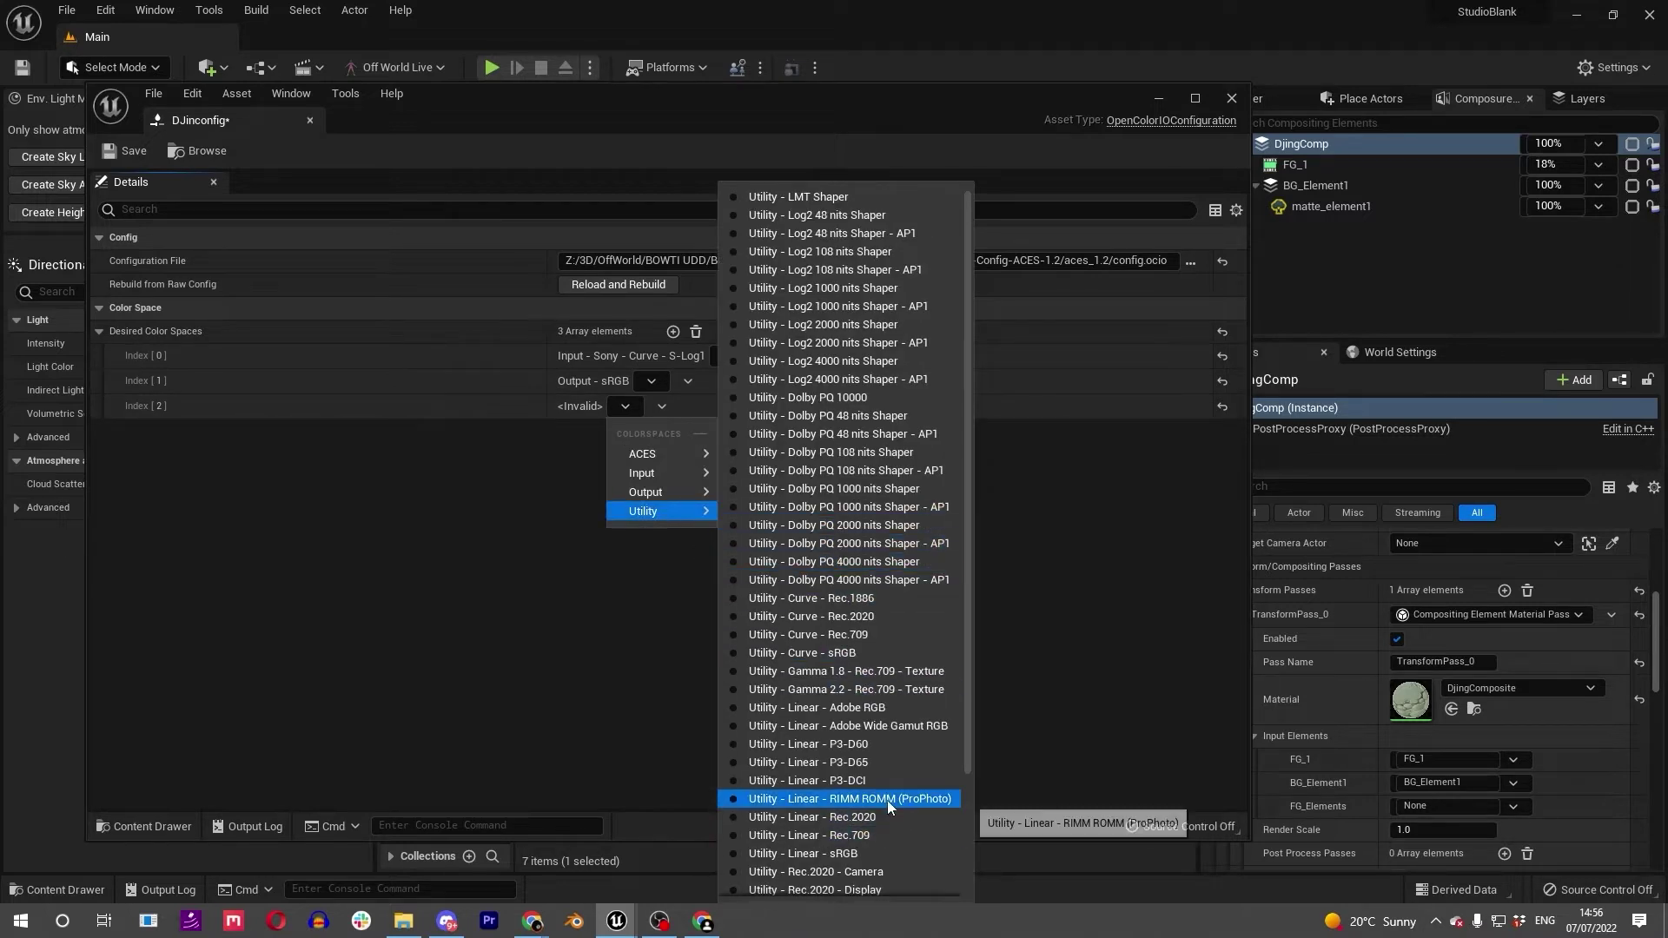
pyautogui.scroll(-1, 878, 799)
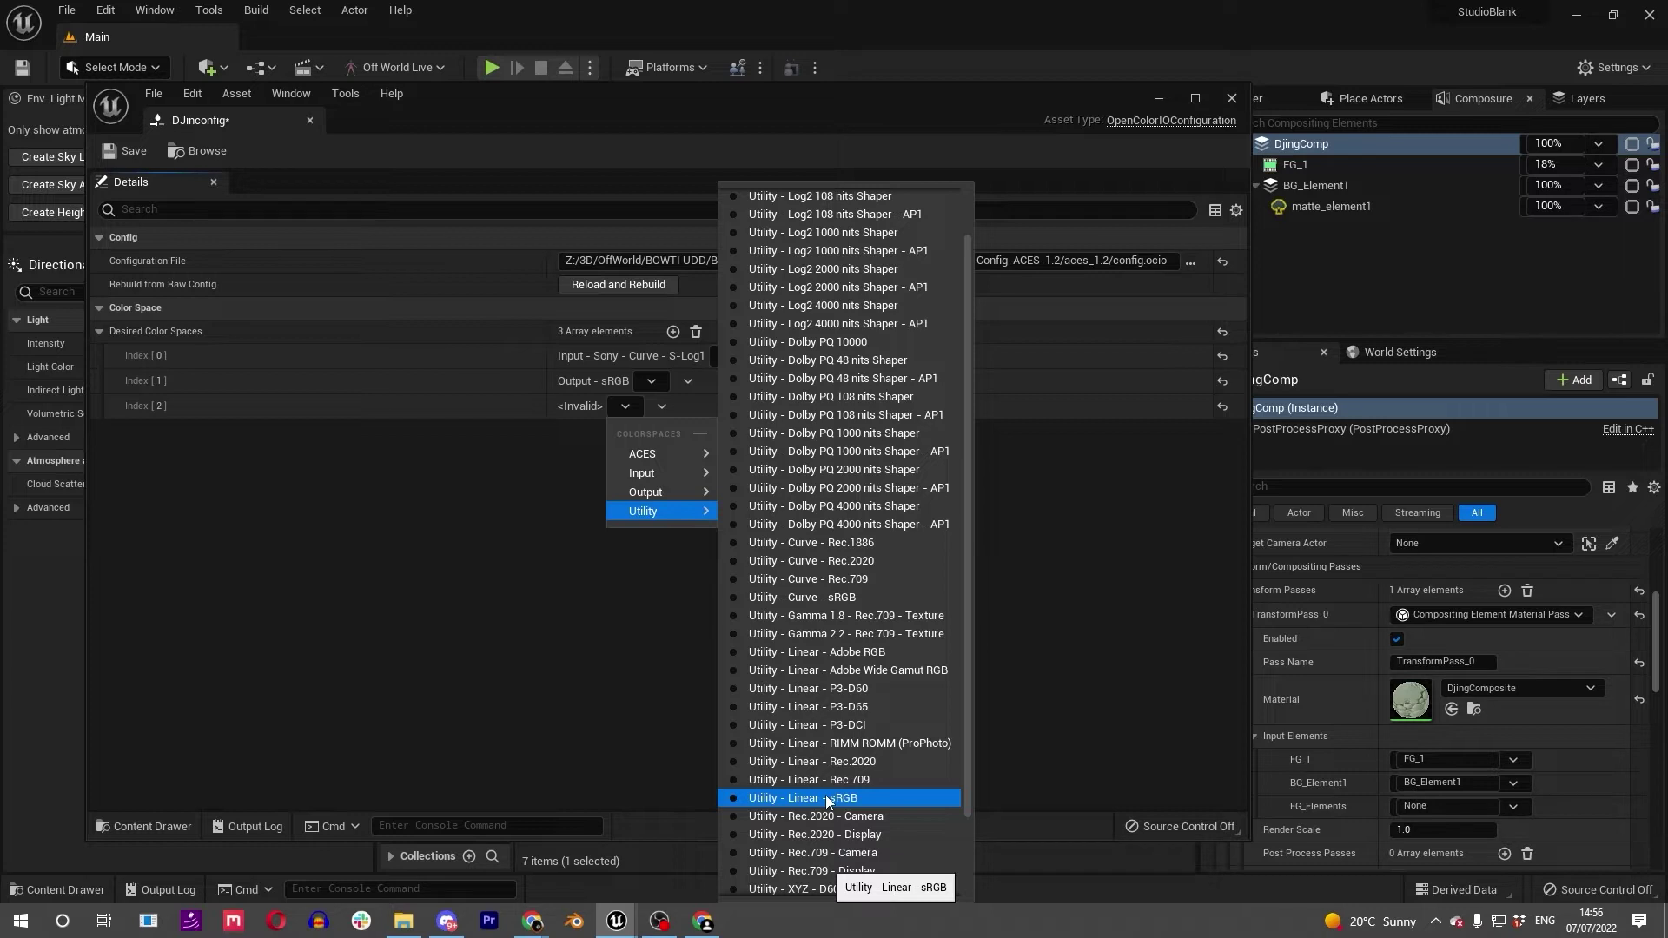
pyautogui.click(826, 797)
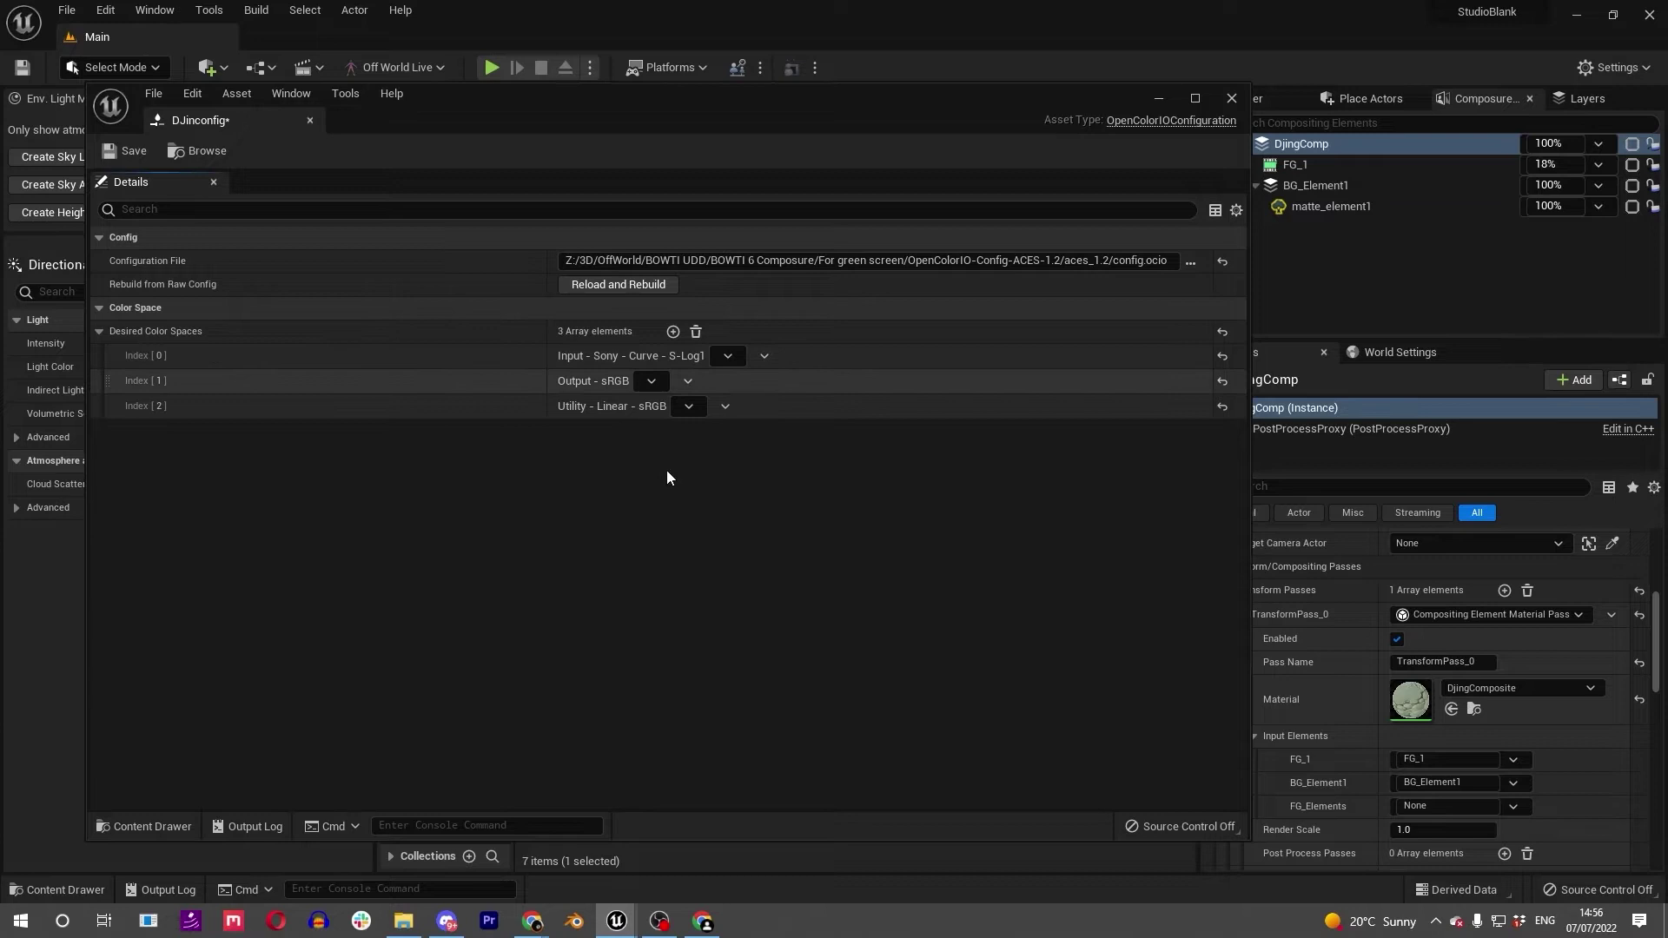
# Add an OpenColorIO Pass to FG_1's transform passes, placed above chroma keying.
pyautogui.click(1232, 98)
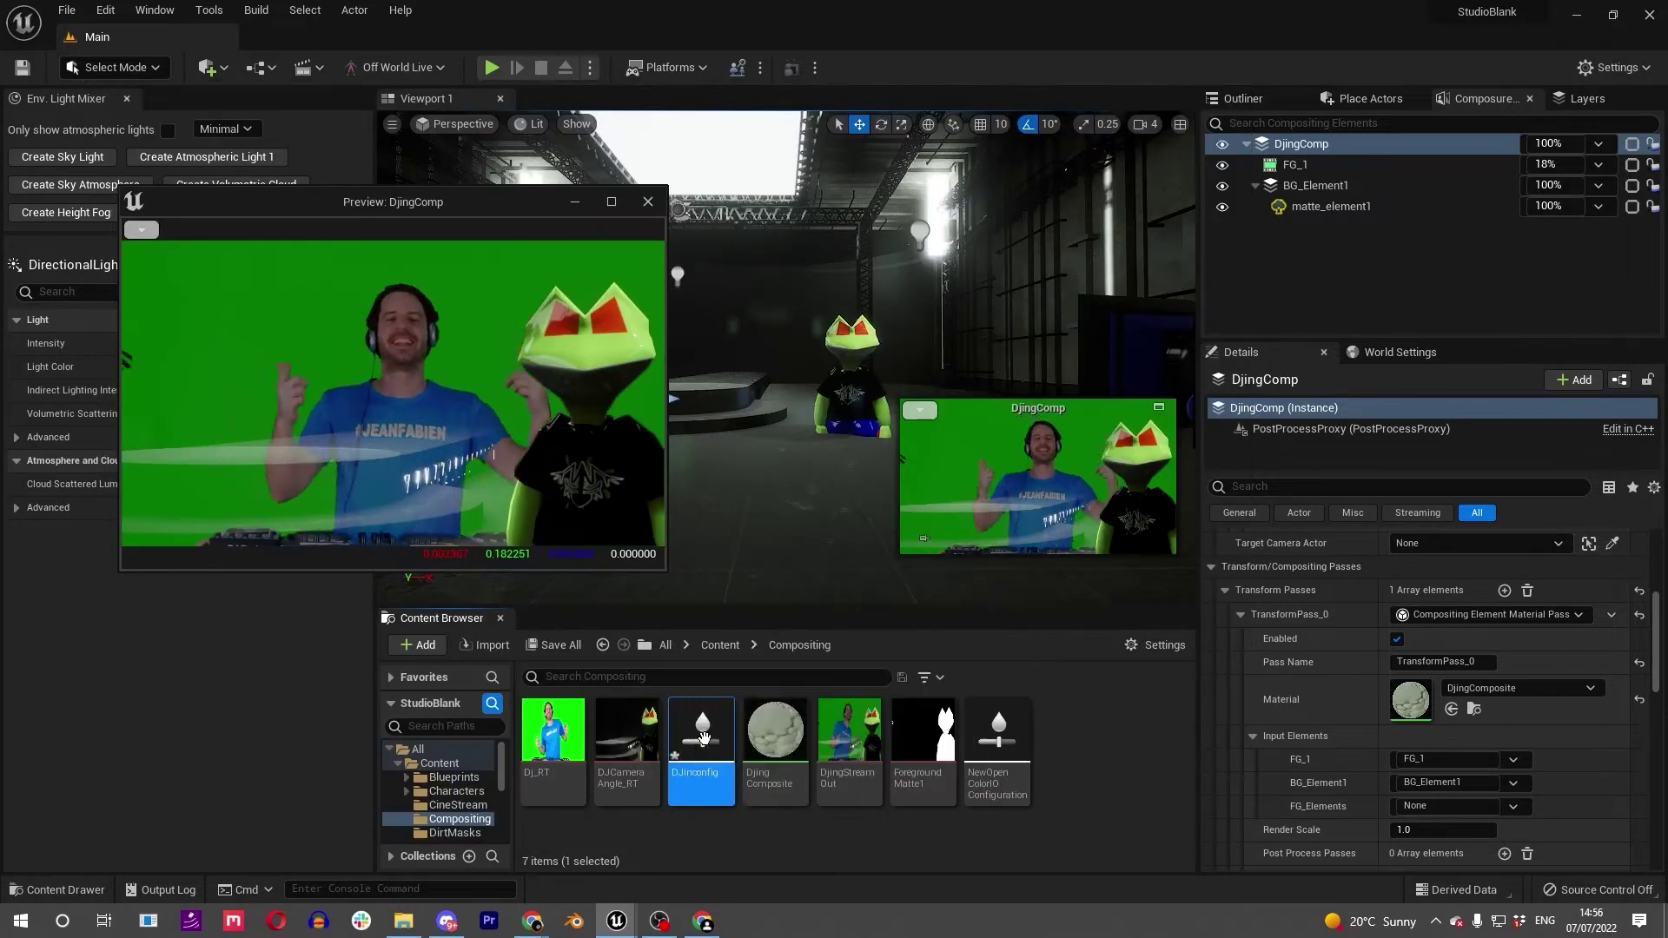
pyautogui.click(1296, 165)
pyautogui.scroll(1, 1296, 707)
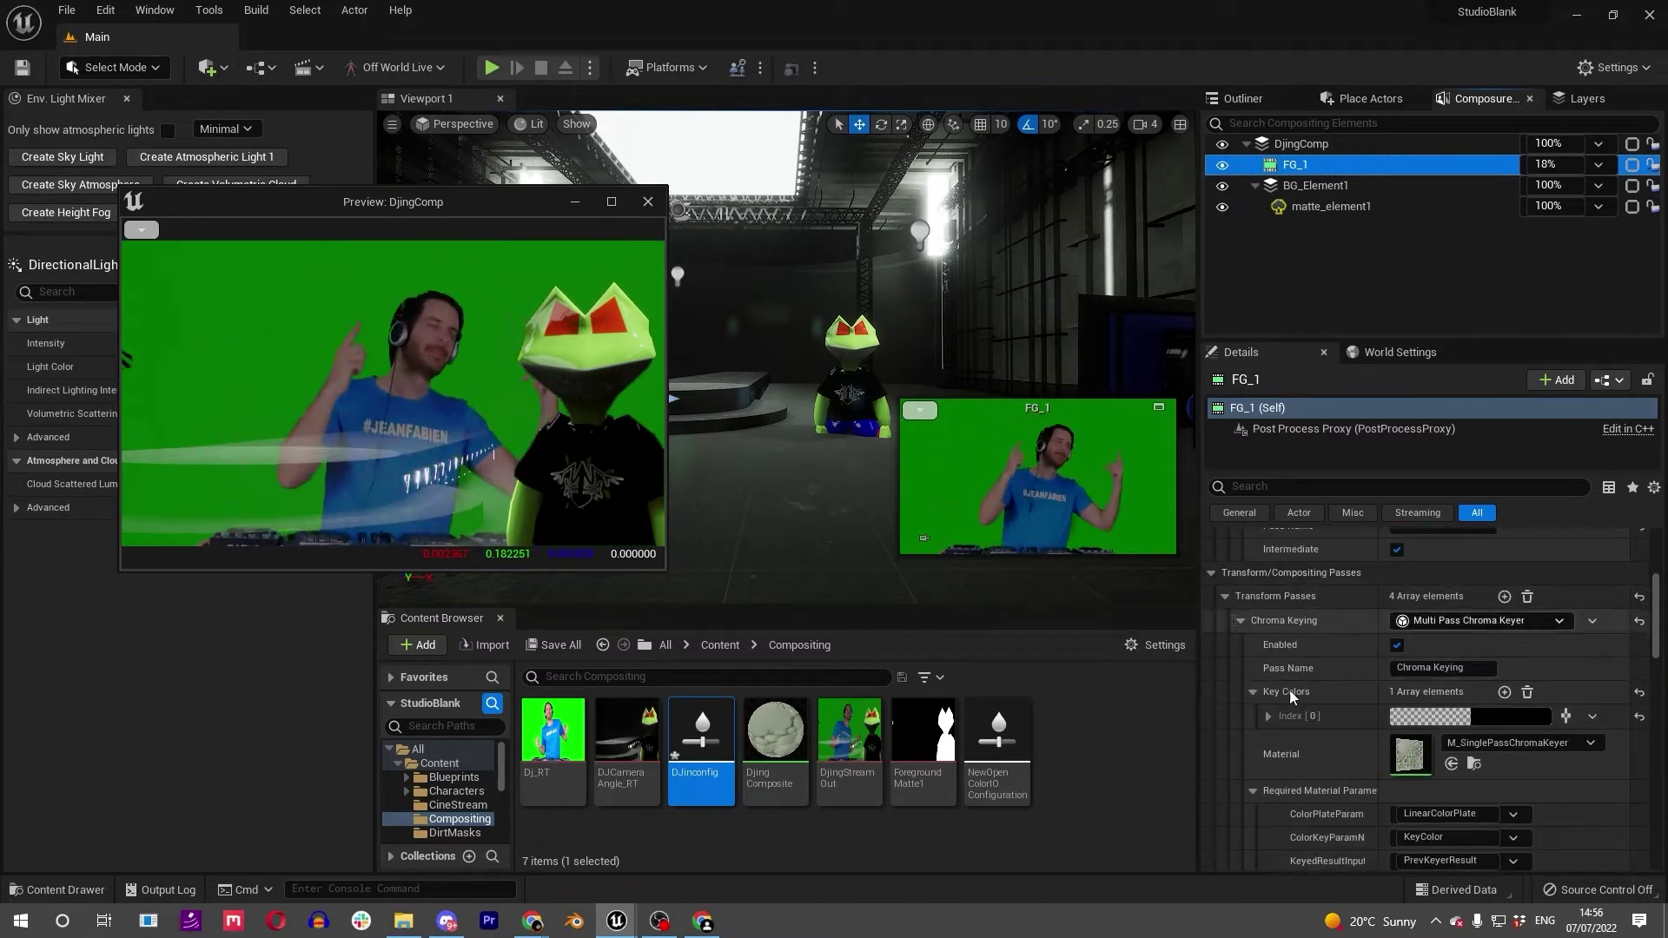
pyautogui.click(1240, 621)
pyautogui.scroll(-2, 1301, 690)
pyautogui.click(1476, 642)
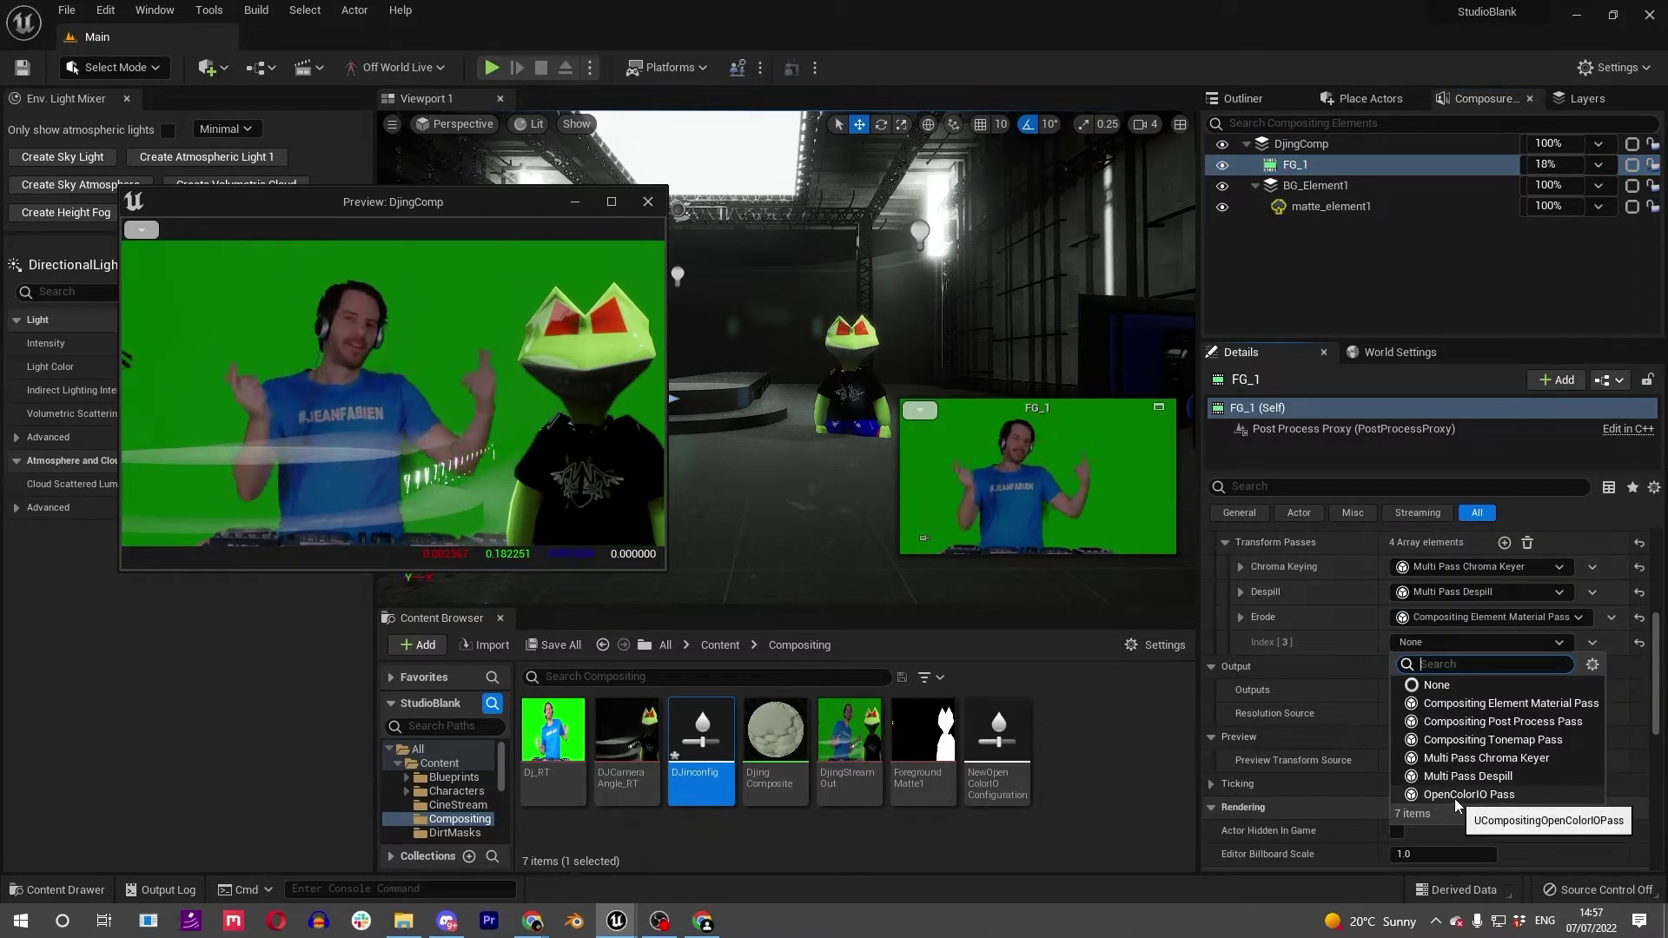
pyautogui.click(1453, 796)
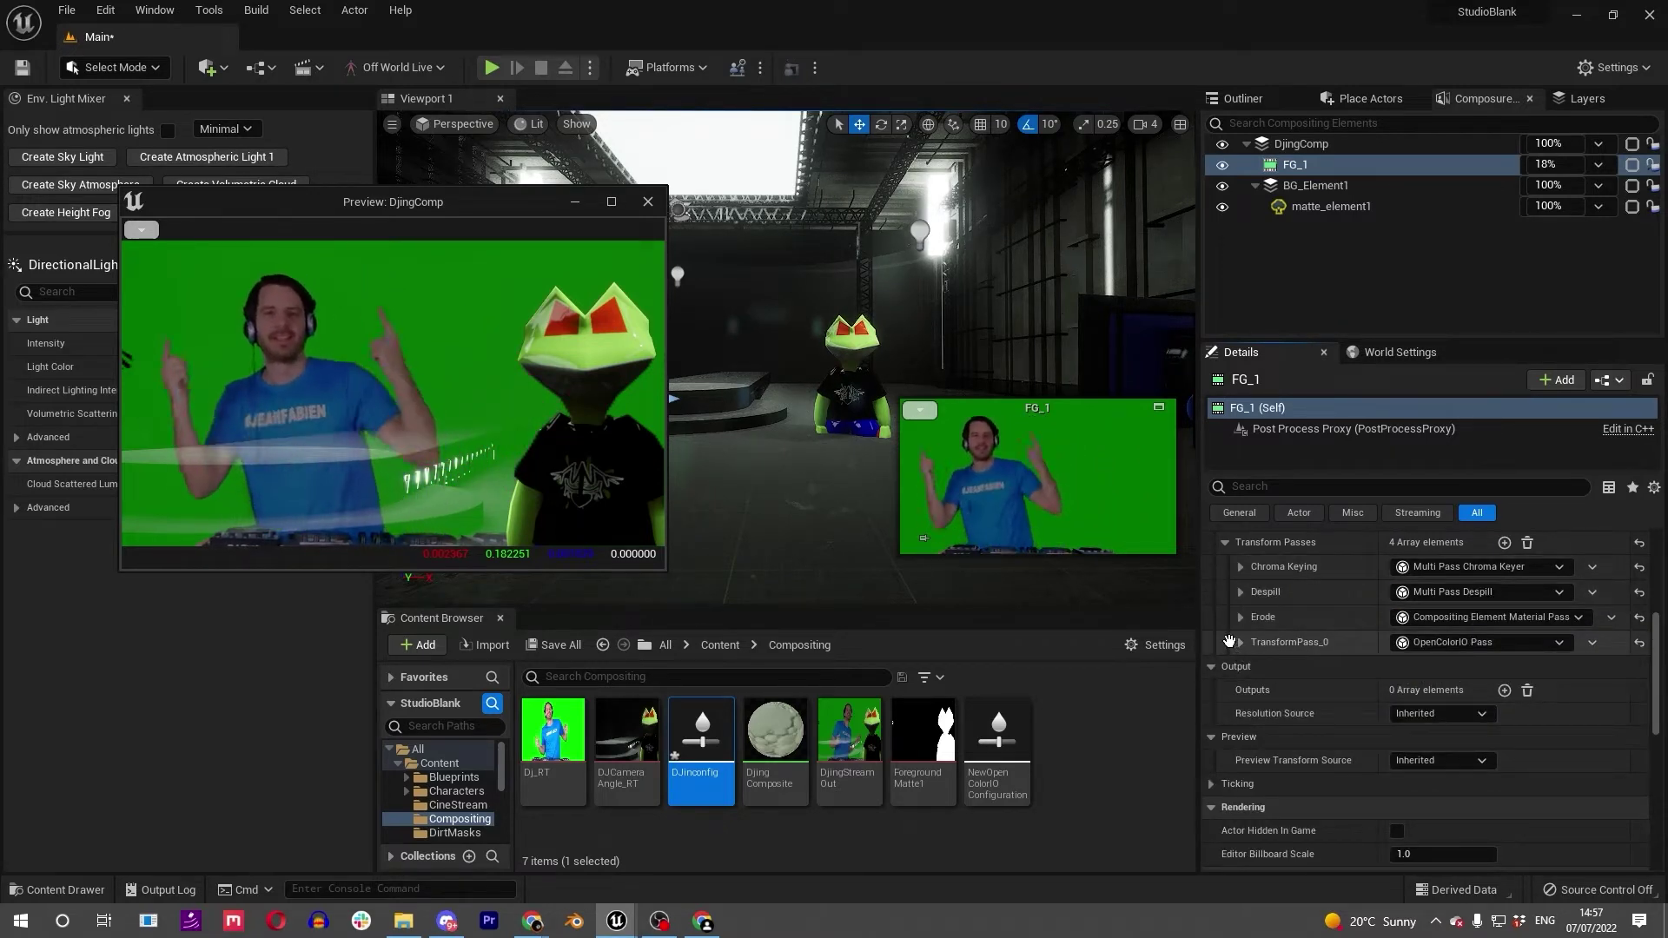
pyautogui.moveTo(1235, 646); pyautogui.dragTo(1251, 570)
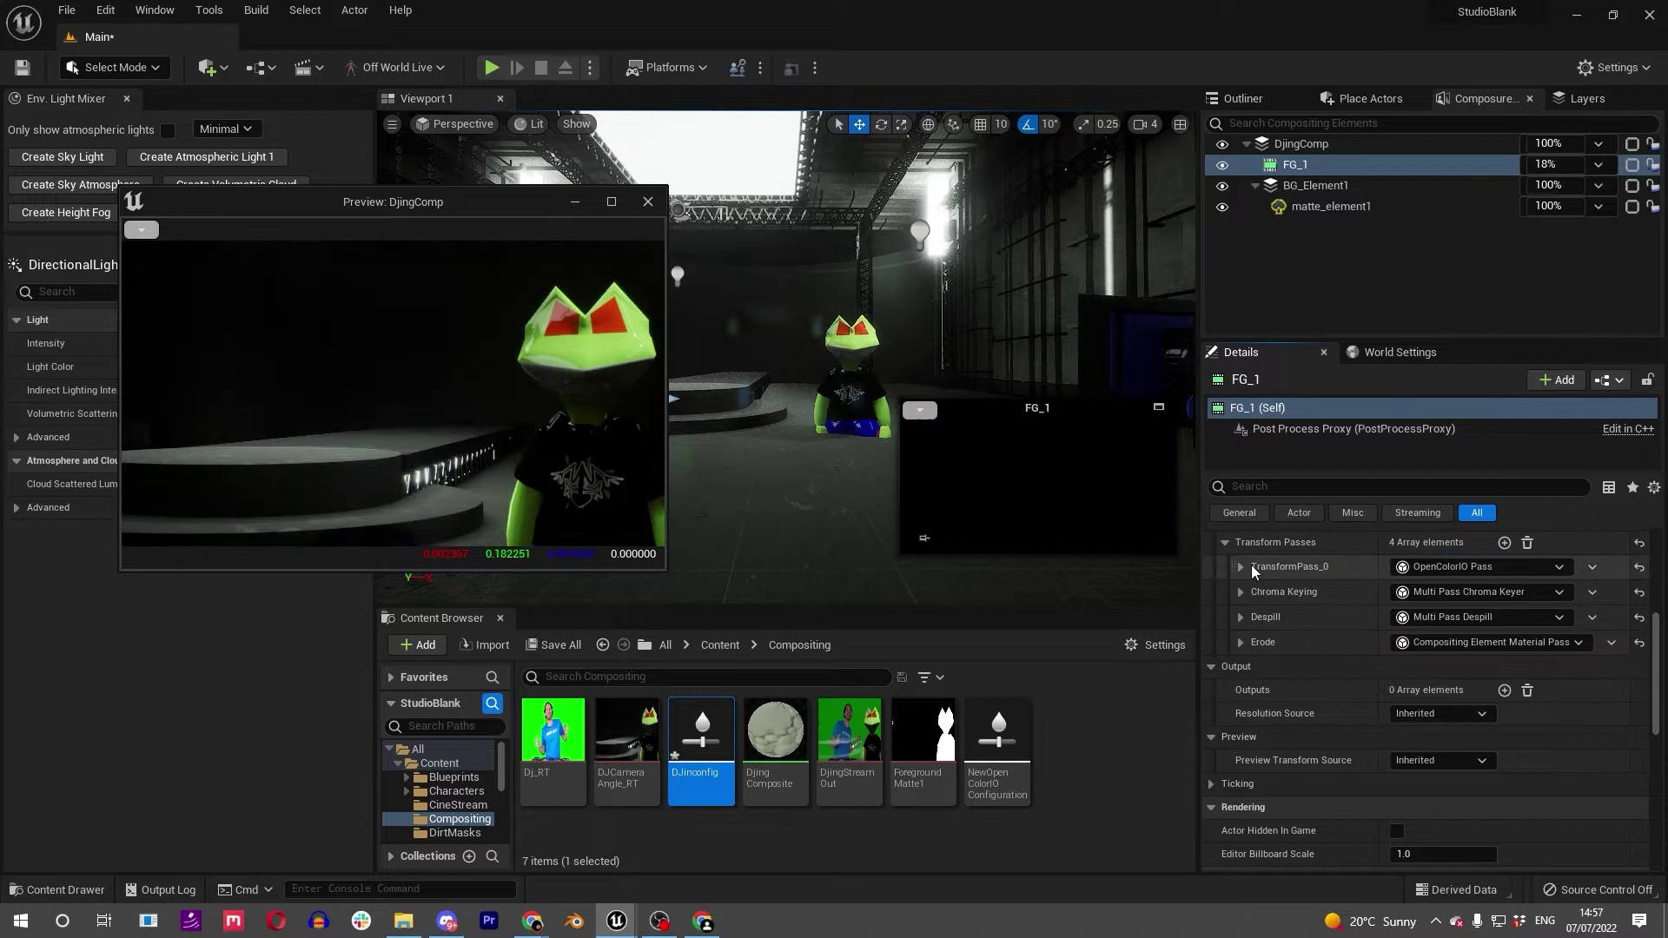
# Assign DJinconfig to the pass, converting Input - Generic - sRGB - Texture to Utility - Linear - sRGB.
pyautogui.click(1242, 567)
pyautogui.click(1253, 591)
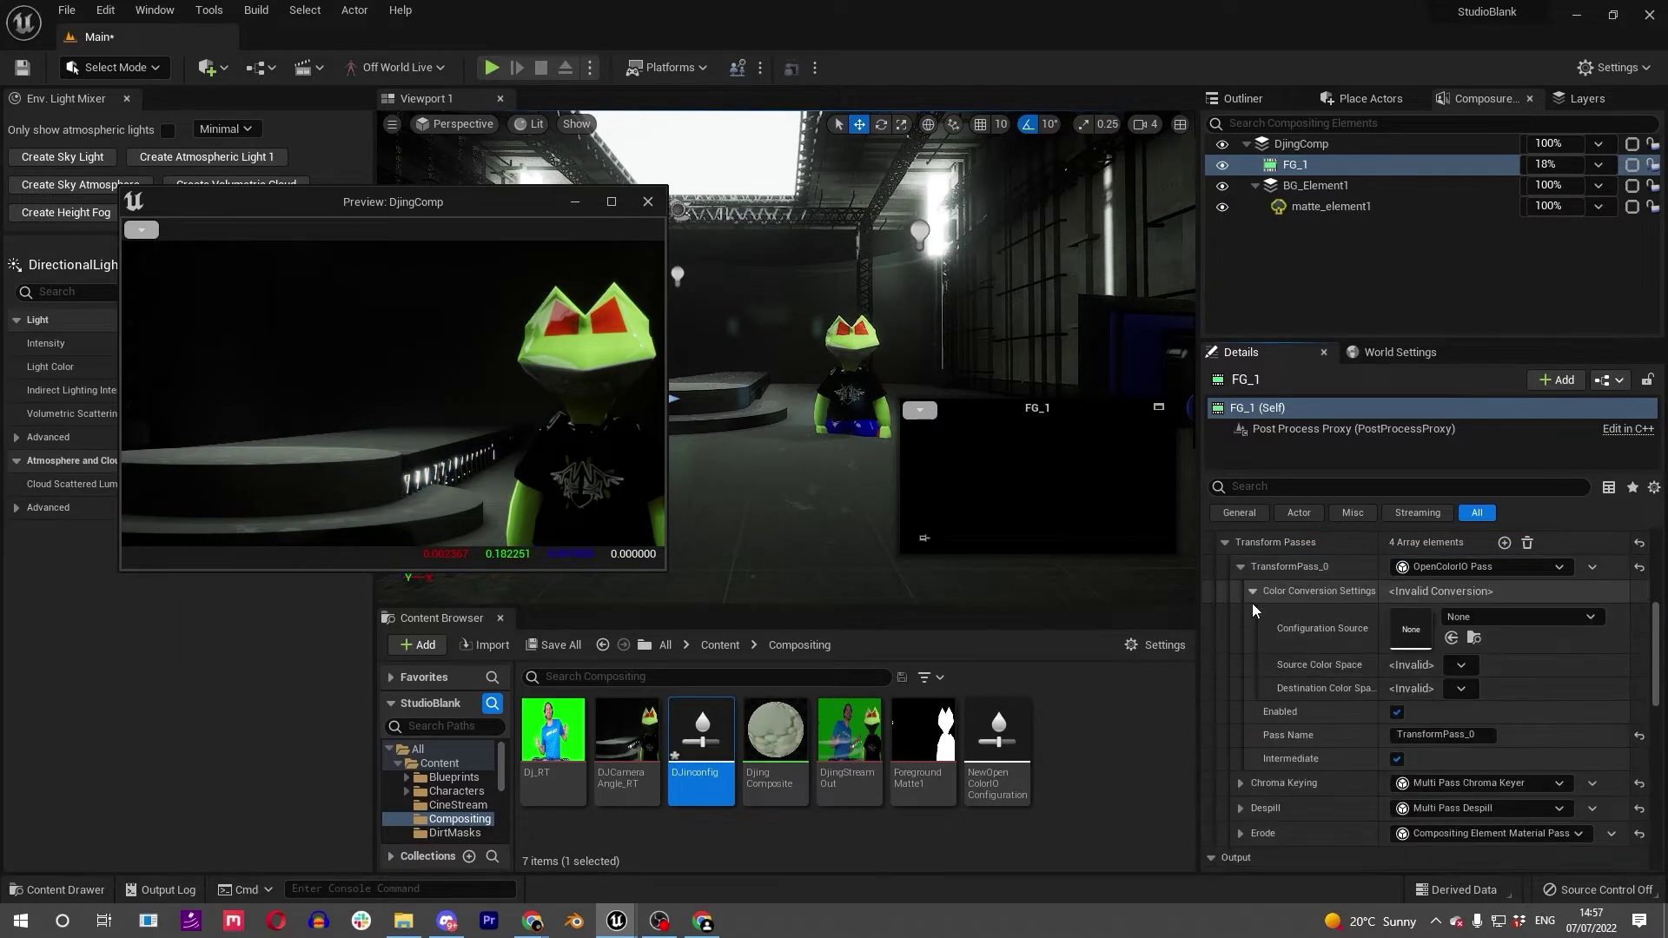
pyautogui.moveTo(699, 729); pyautogui.dragTo(1411, 629)
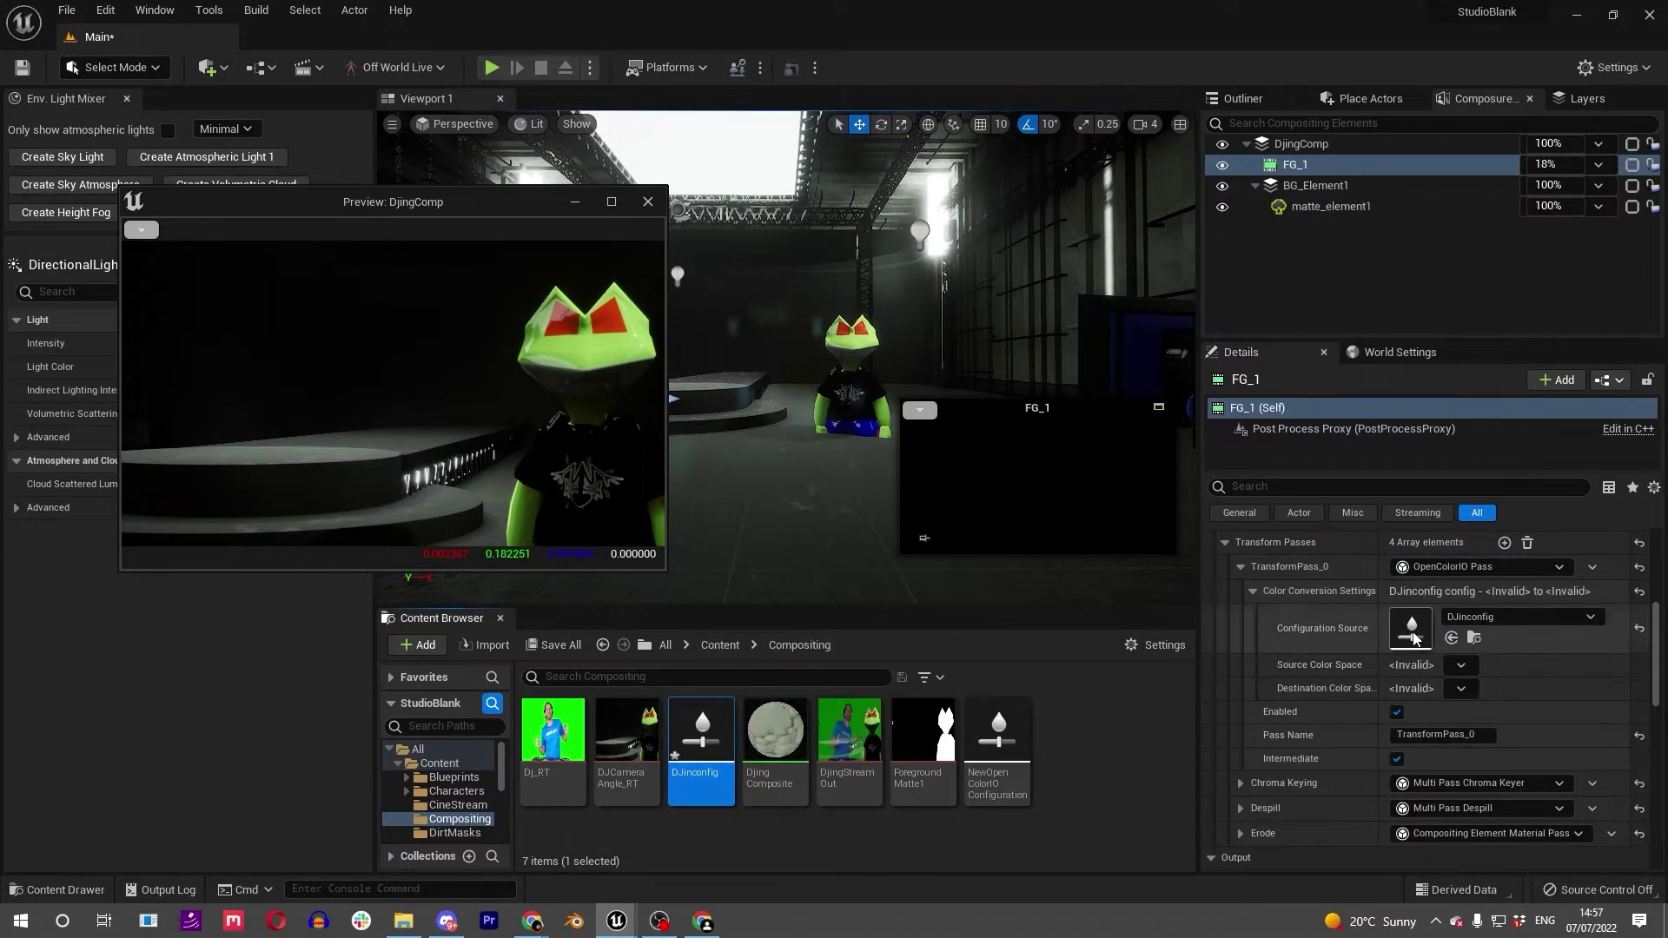
pyautogui.click(1460, 665)
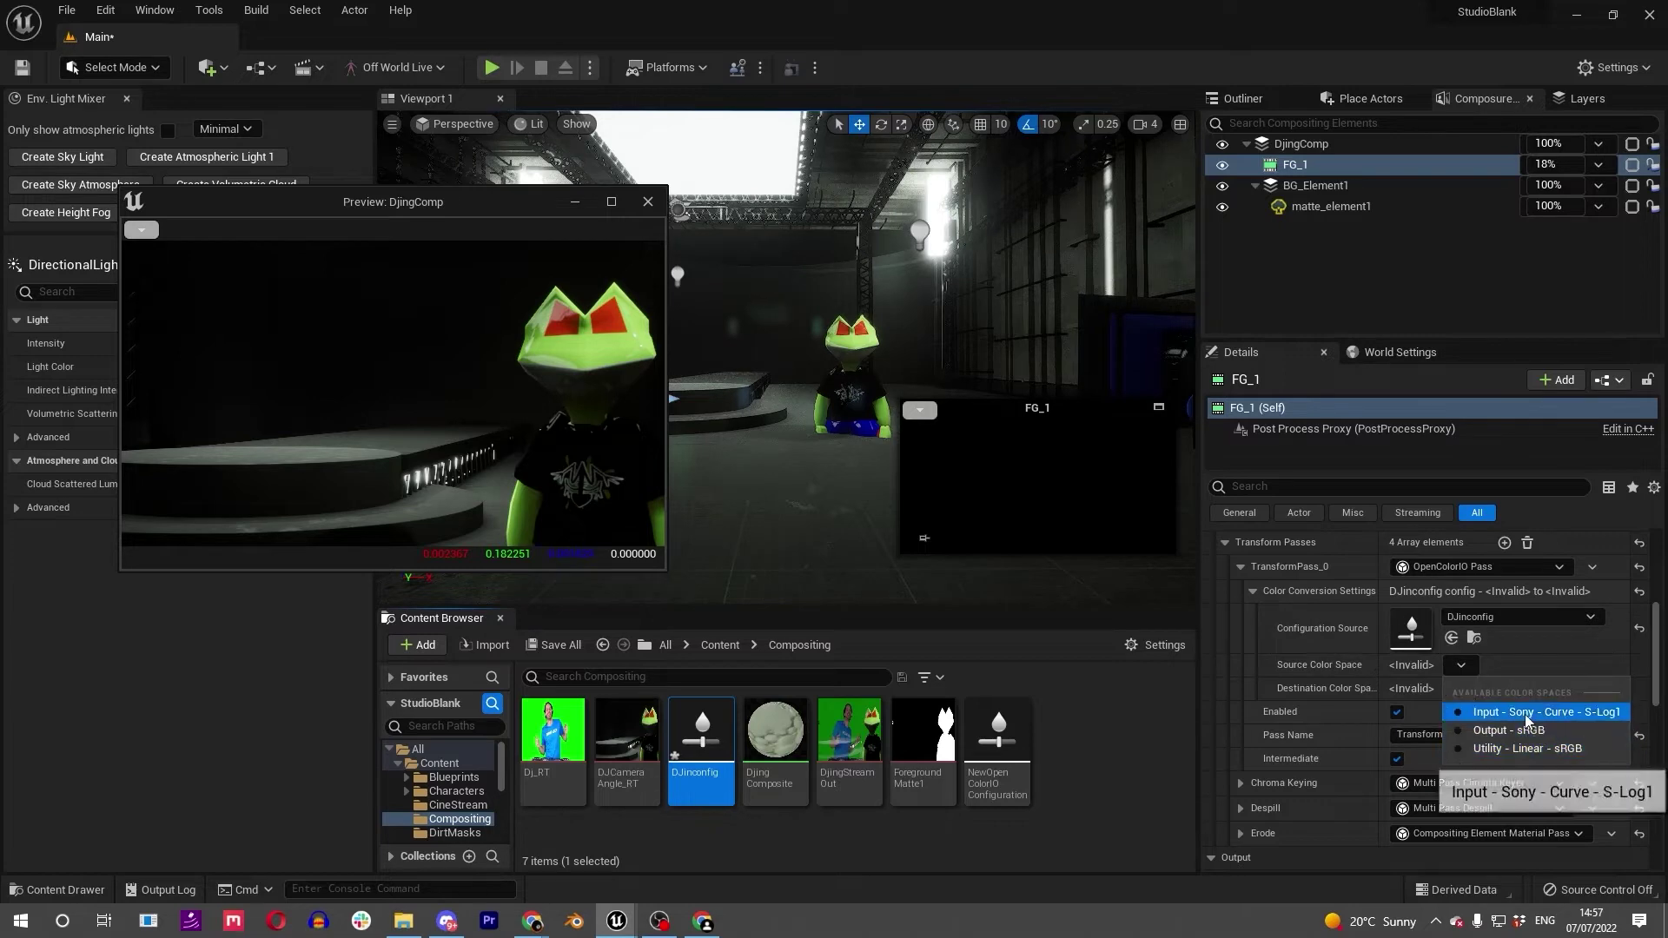
pyautogui.click(1515, 712)
pyautogui.click(1461, 688)
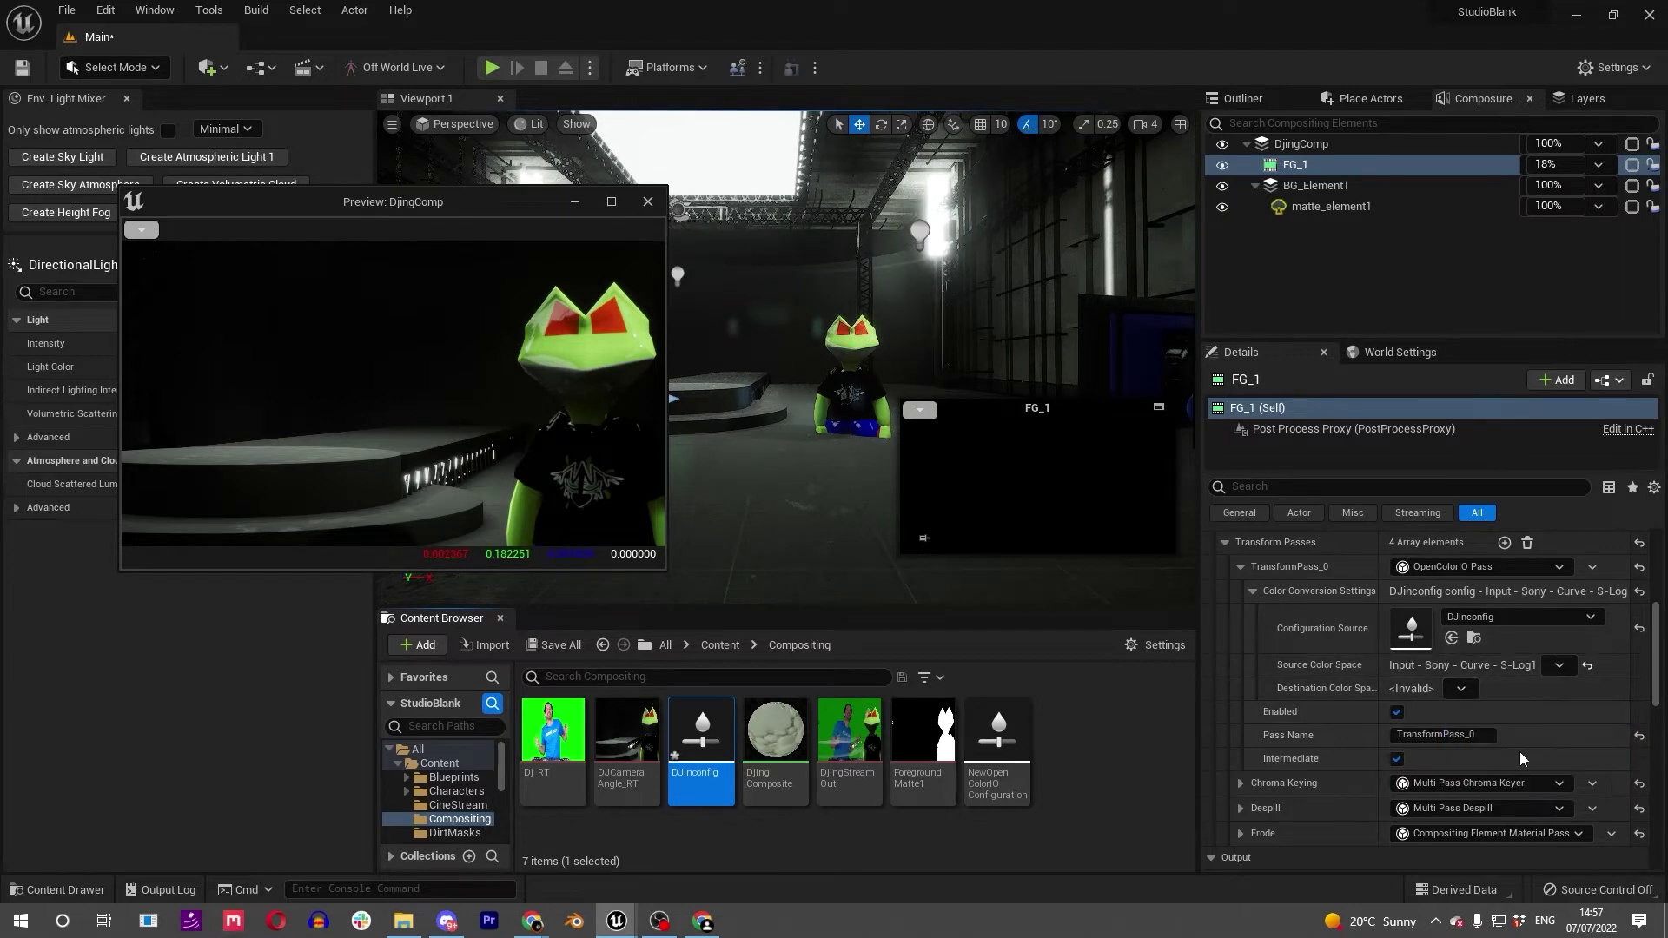
pyautogui.click(1519, 752)
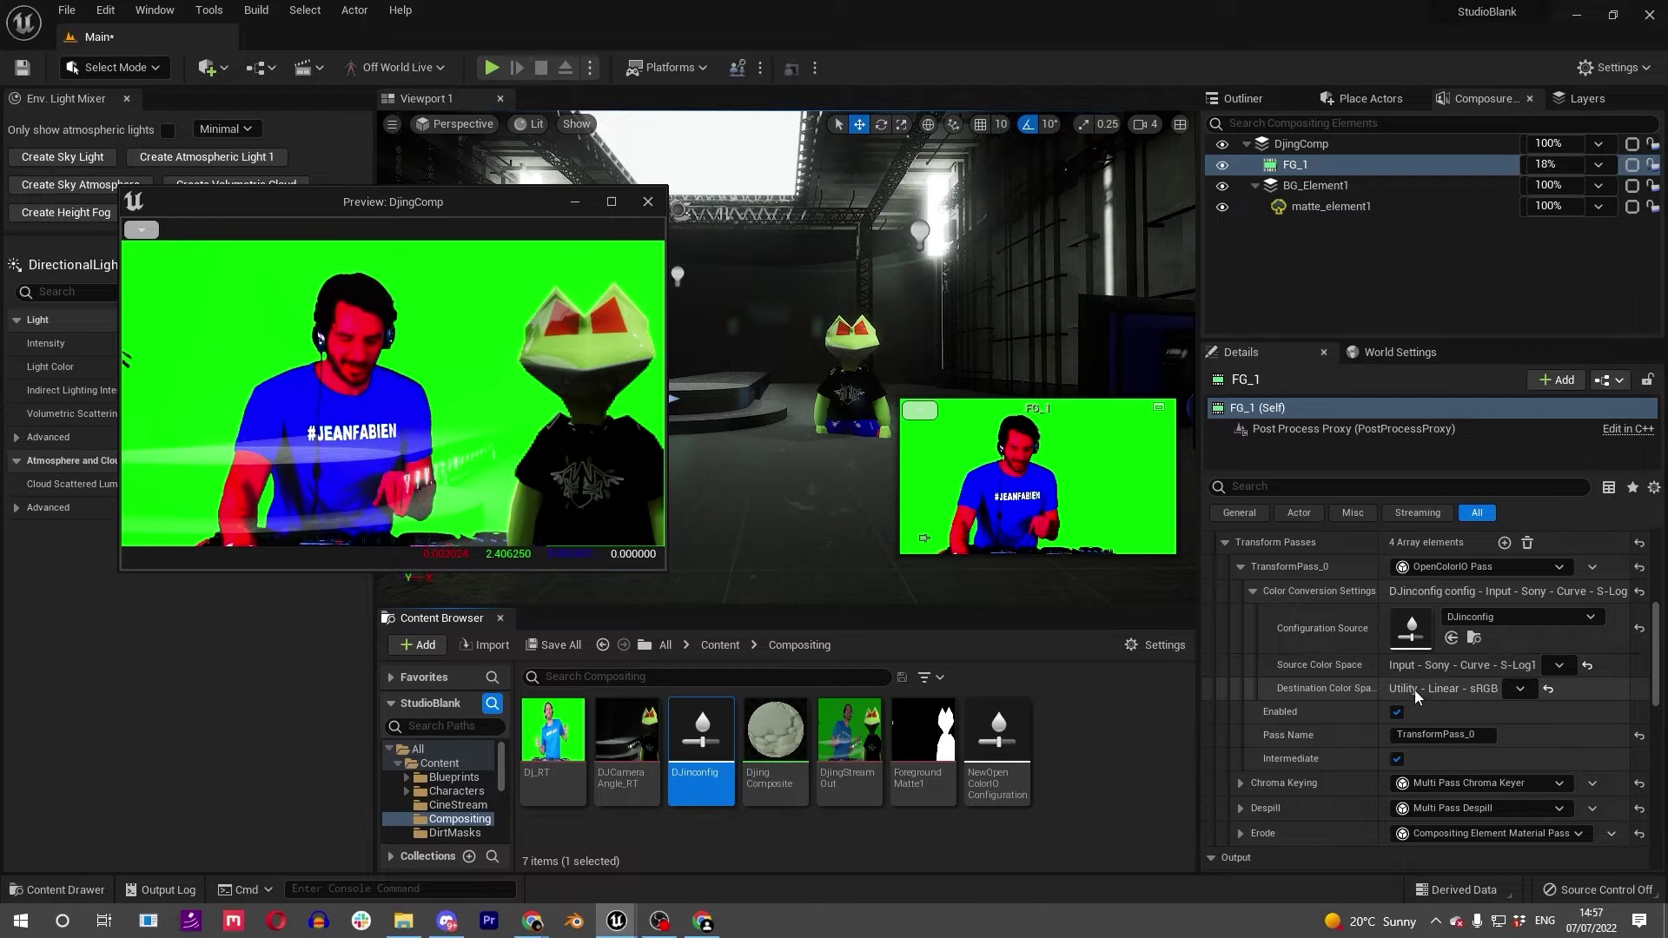
pyautogui.click(1442, 664)
pyautogui.click(1441, 685)
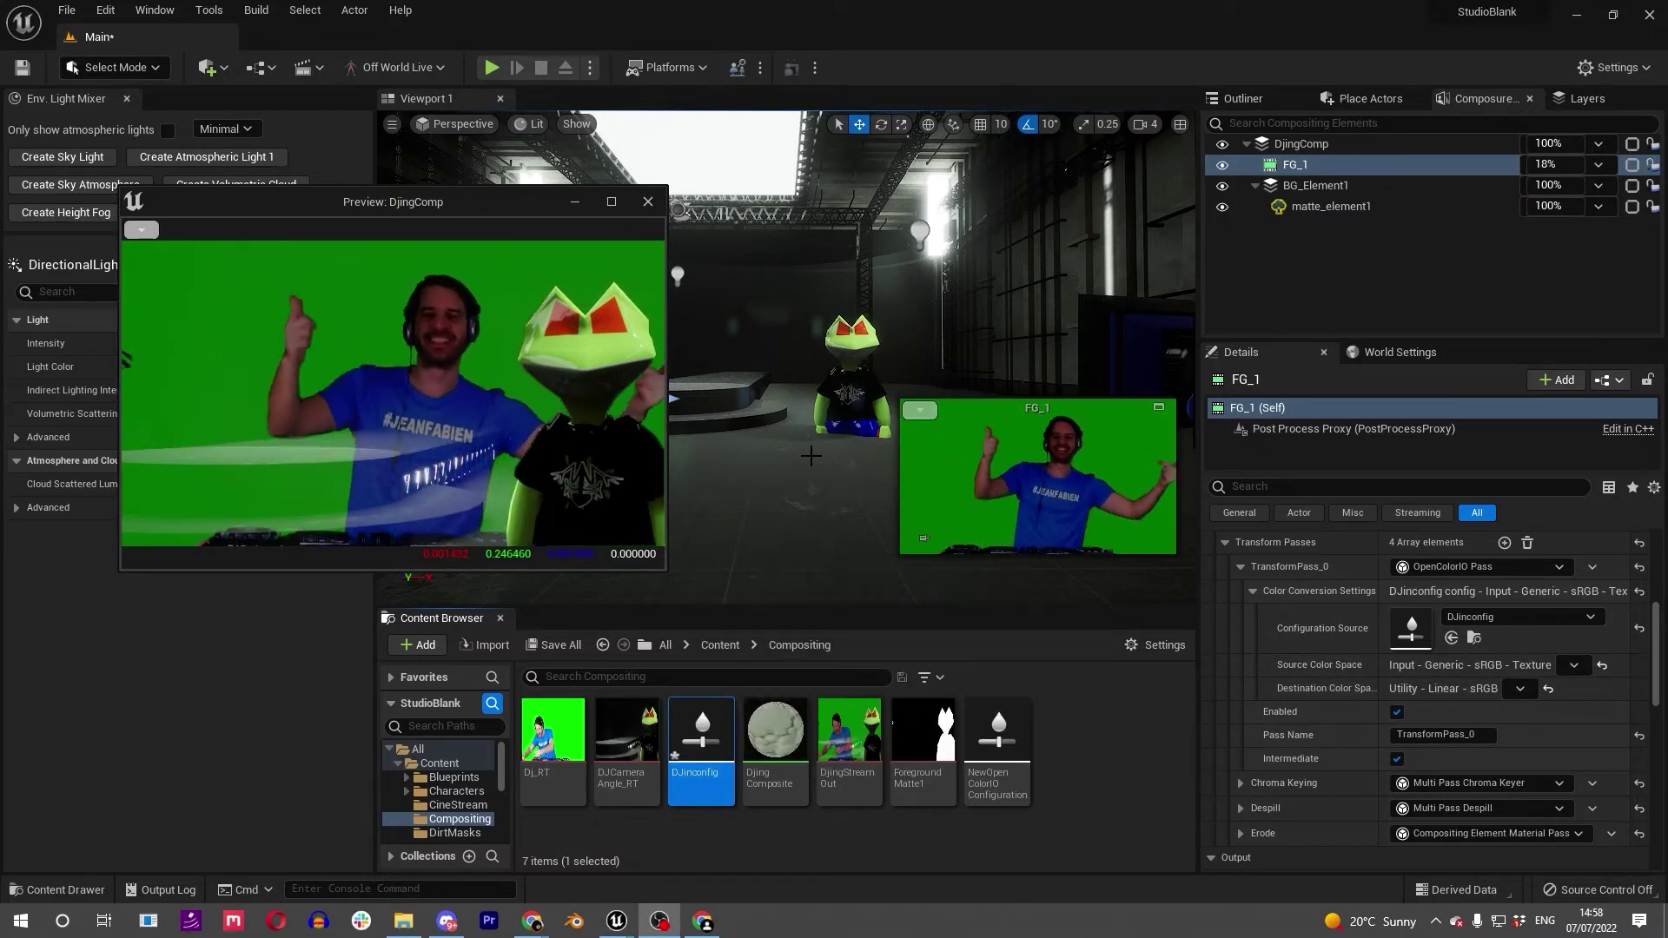
# Open DJinconfig and reset its fourth (ACES - ACES2065-1) and fifth colour space entries.
pyautogui.doubleClick(701, 734)
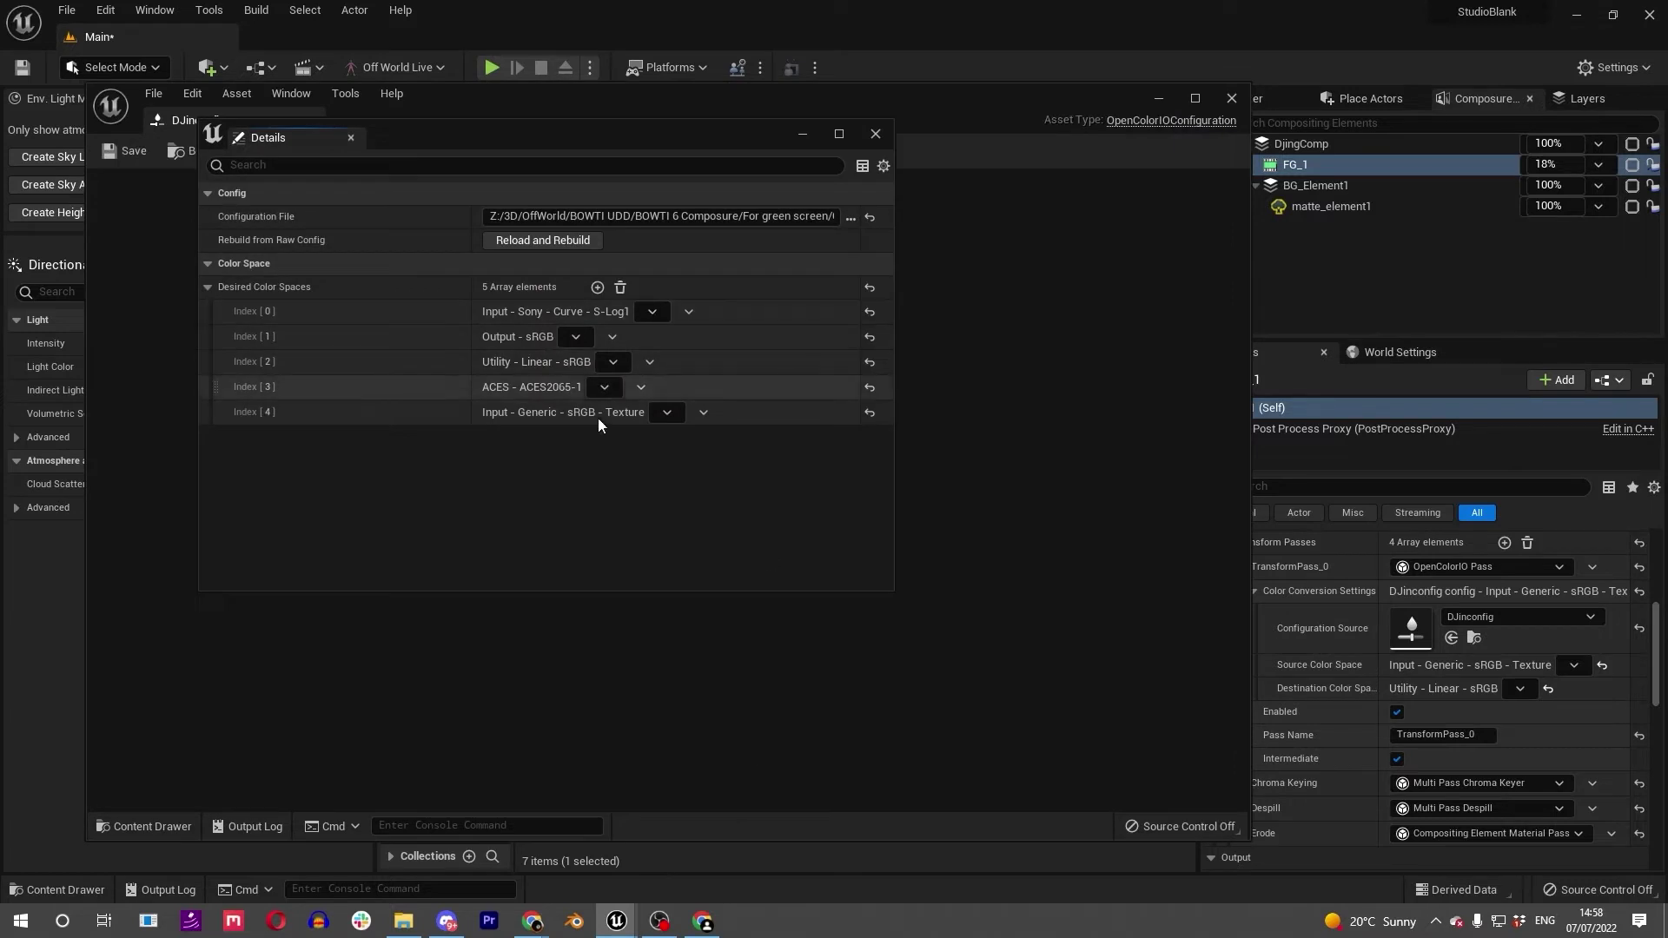
pyautogui.click(870, 386)
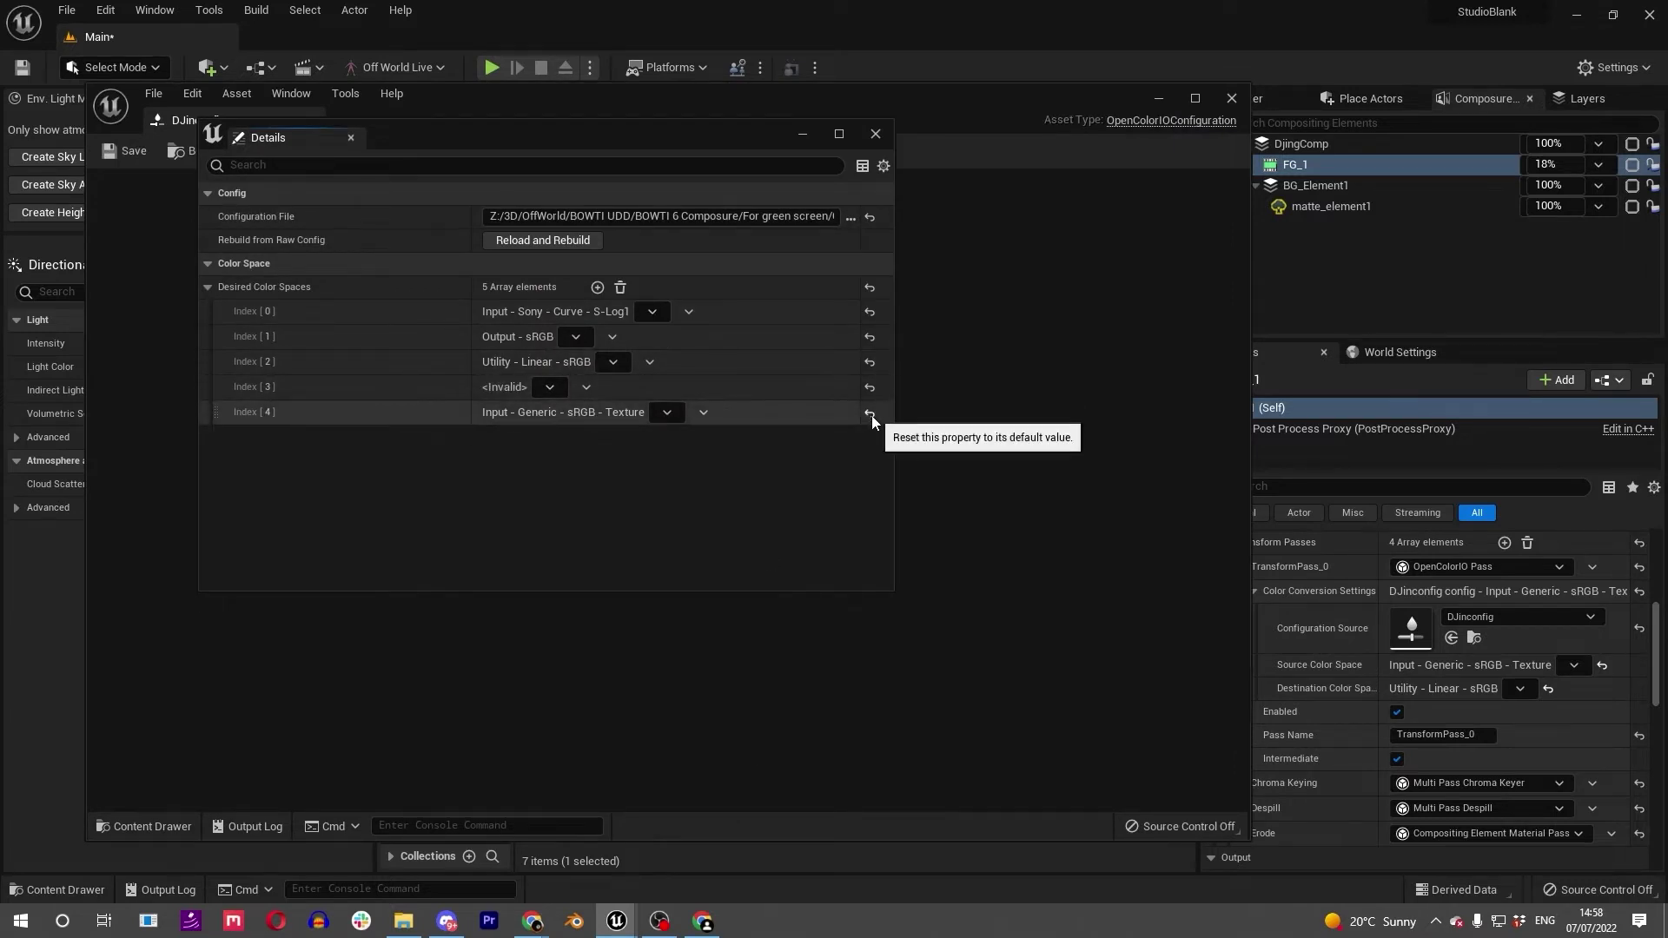
pyautogui.click(871, 411)
pyautogui.click(549, 411)
pyautogui.click(369, 471)
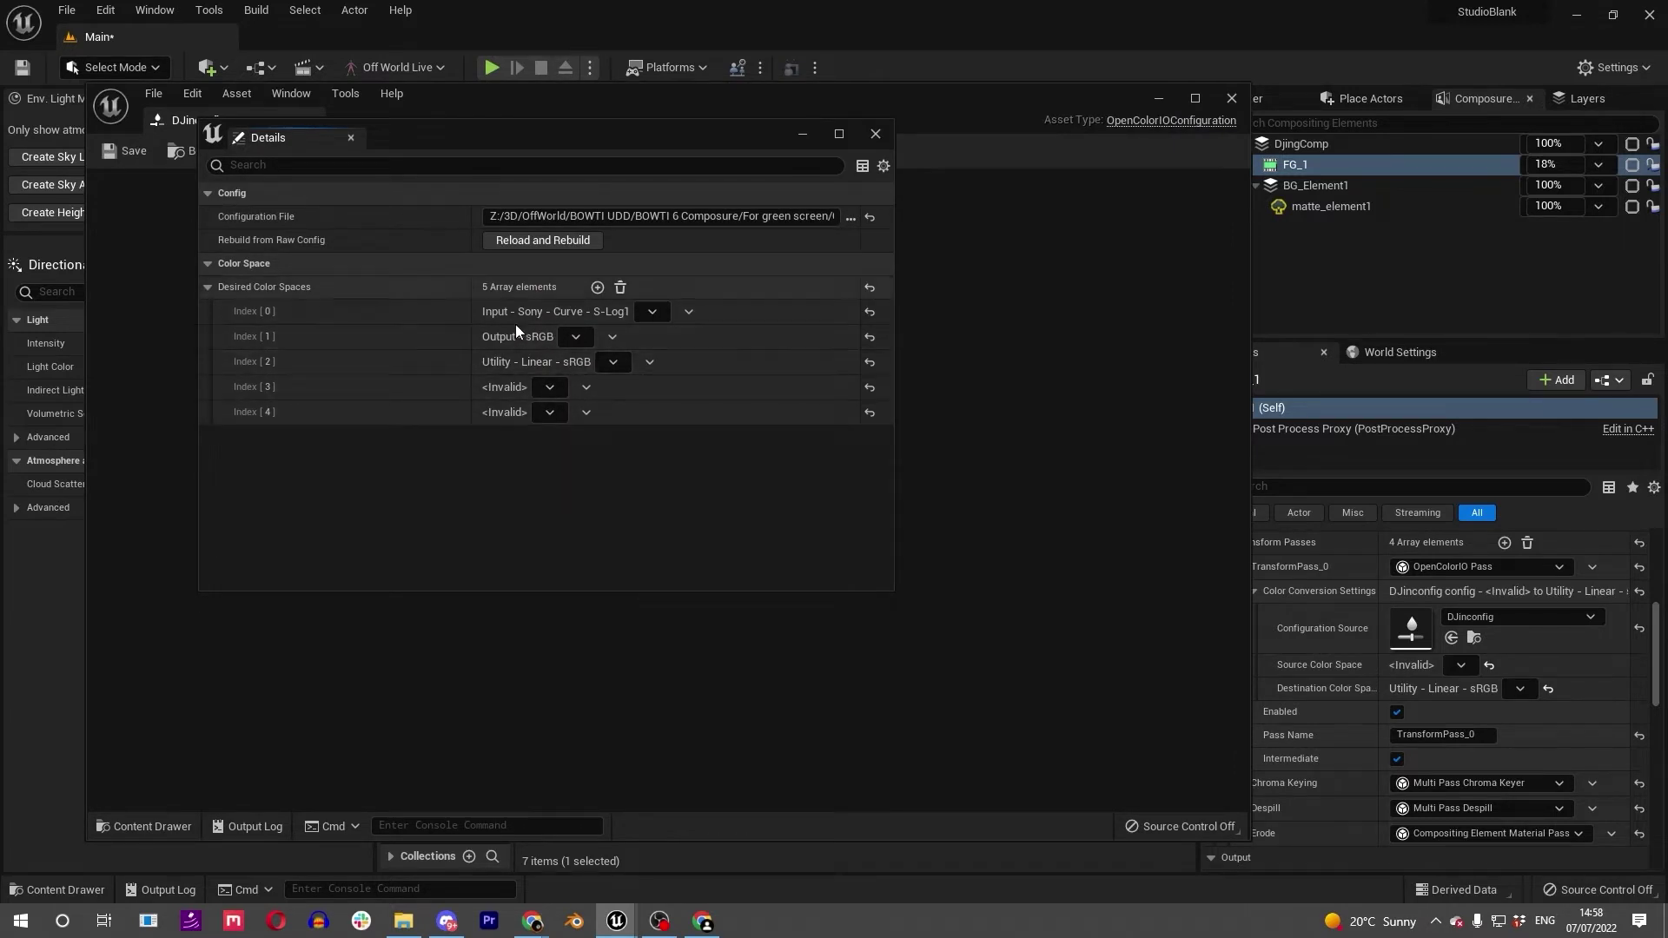
# Pick a new colour space for the fourth entry, comparing against FG_1's source and destination options.
pyautogui.click(549, 387)
pyautogui.moveTo(565, 459)
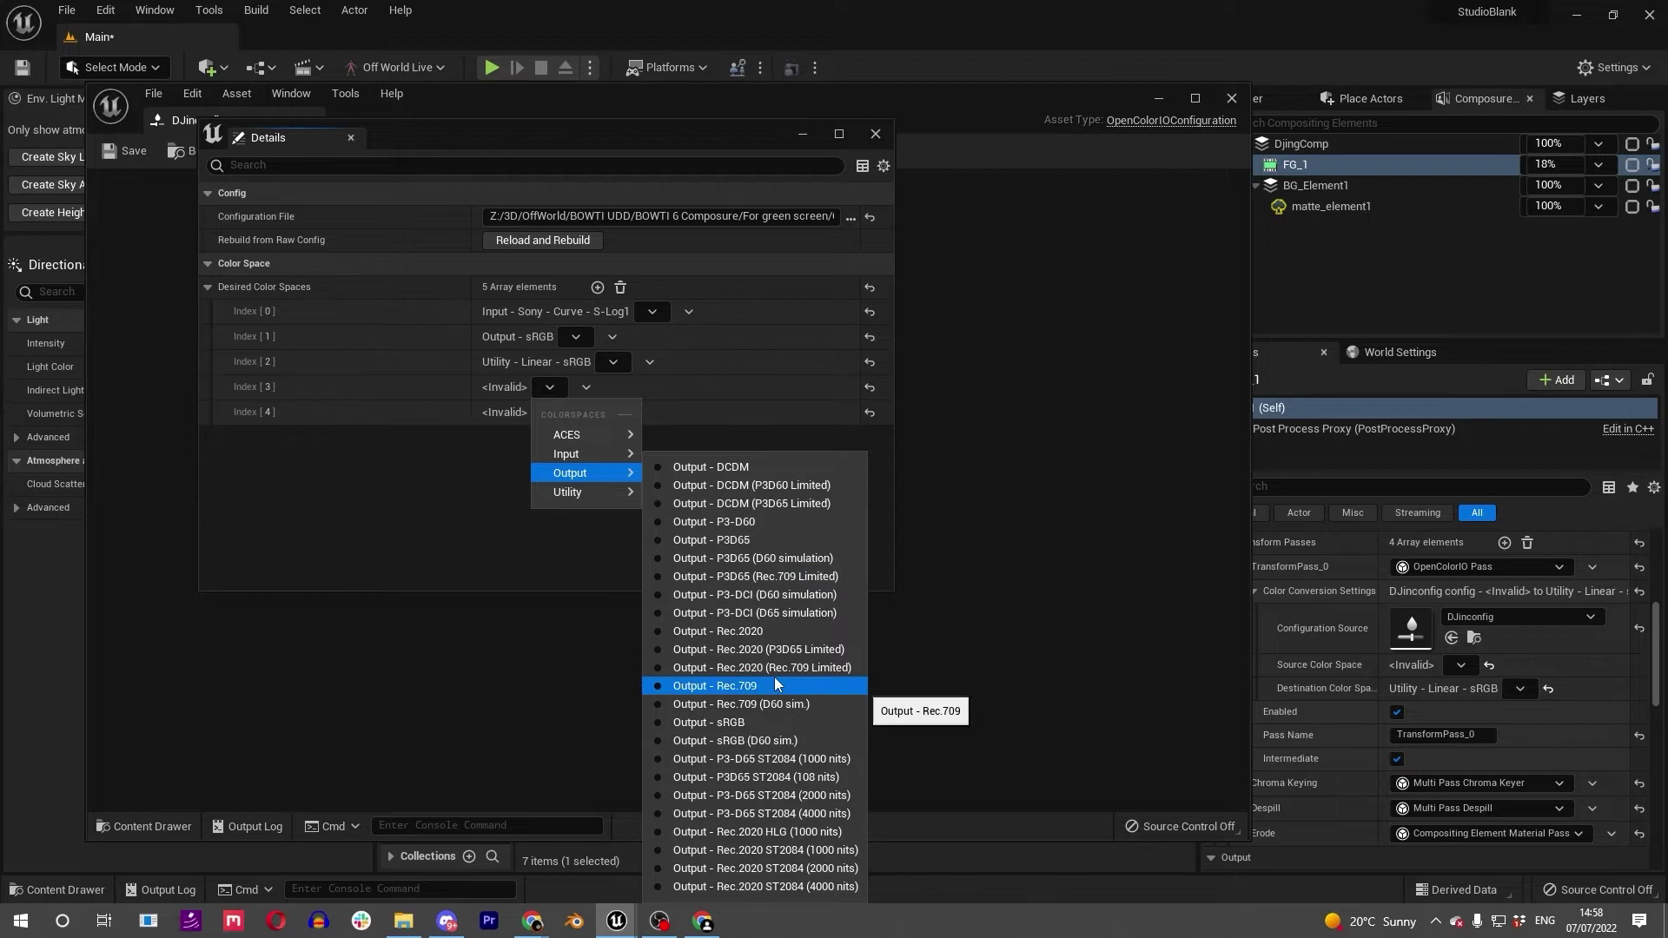
pyautogui.click(424, 437)
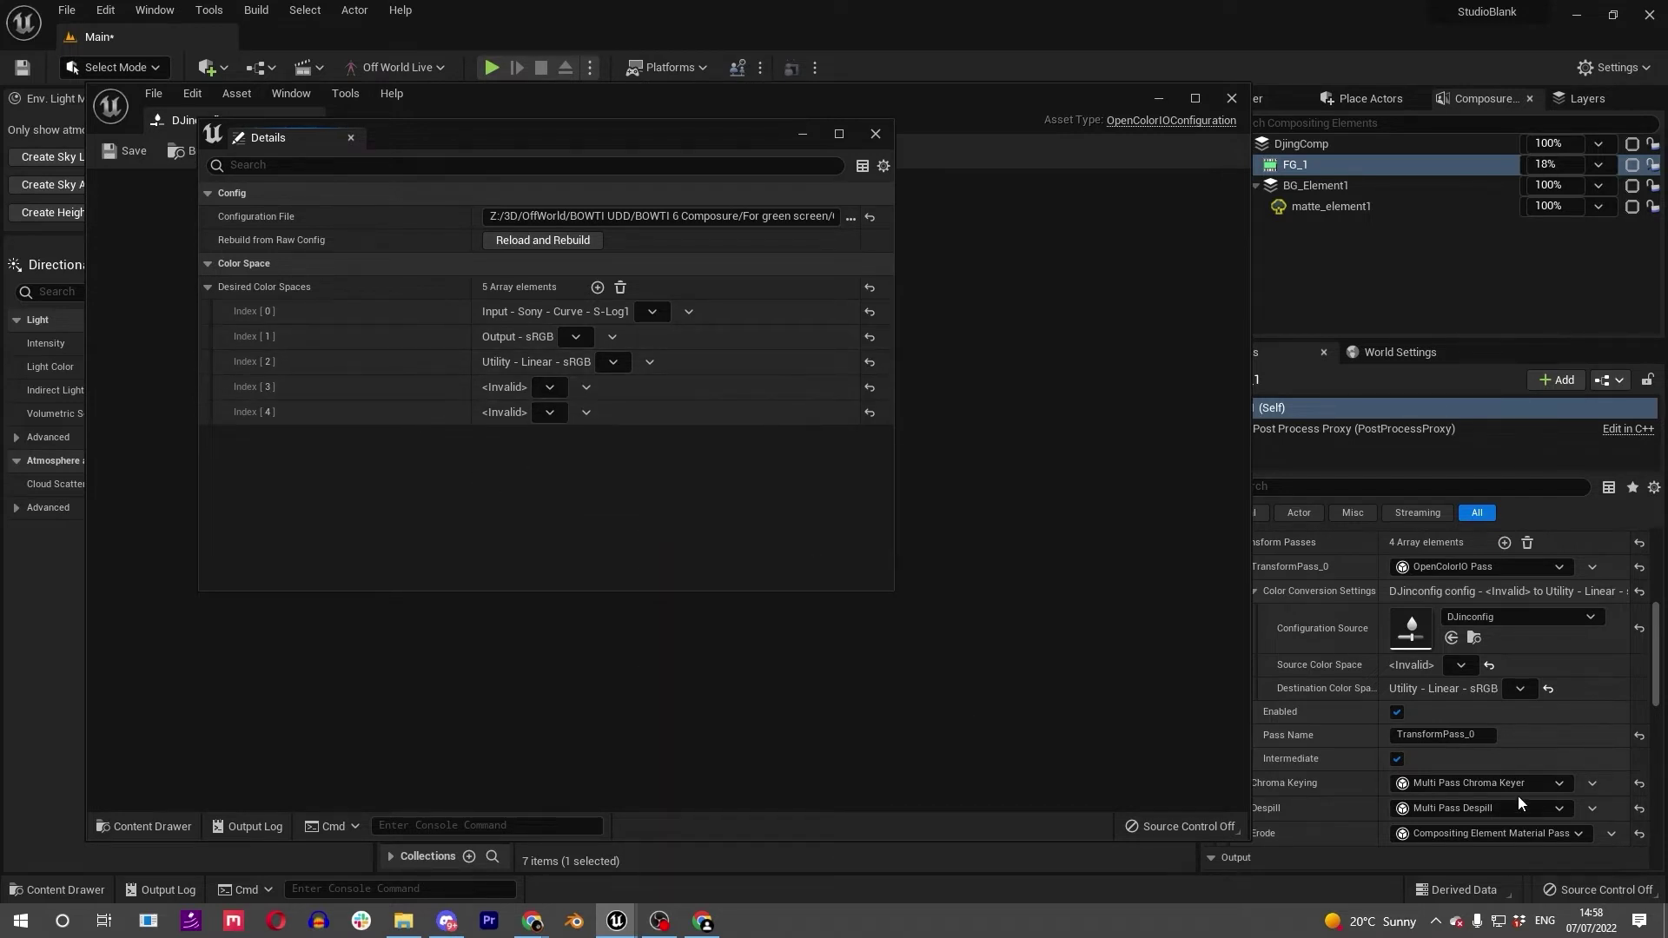
pyautogui.click(1517, 689)
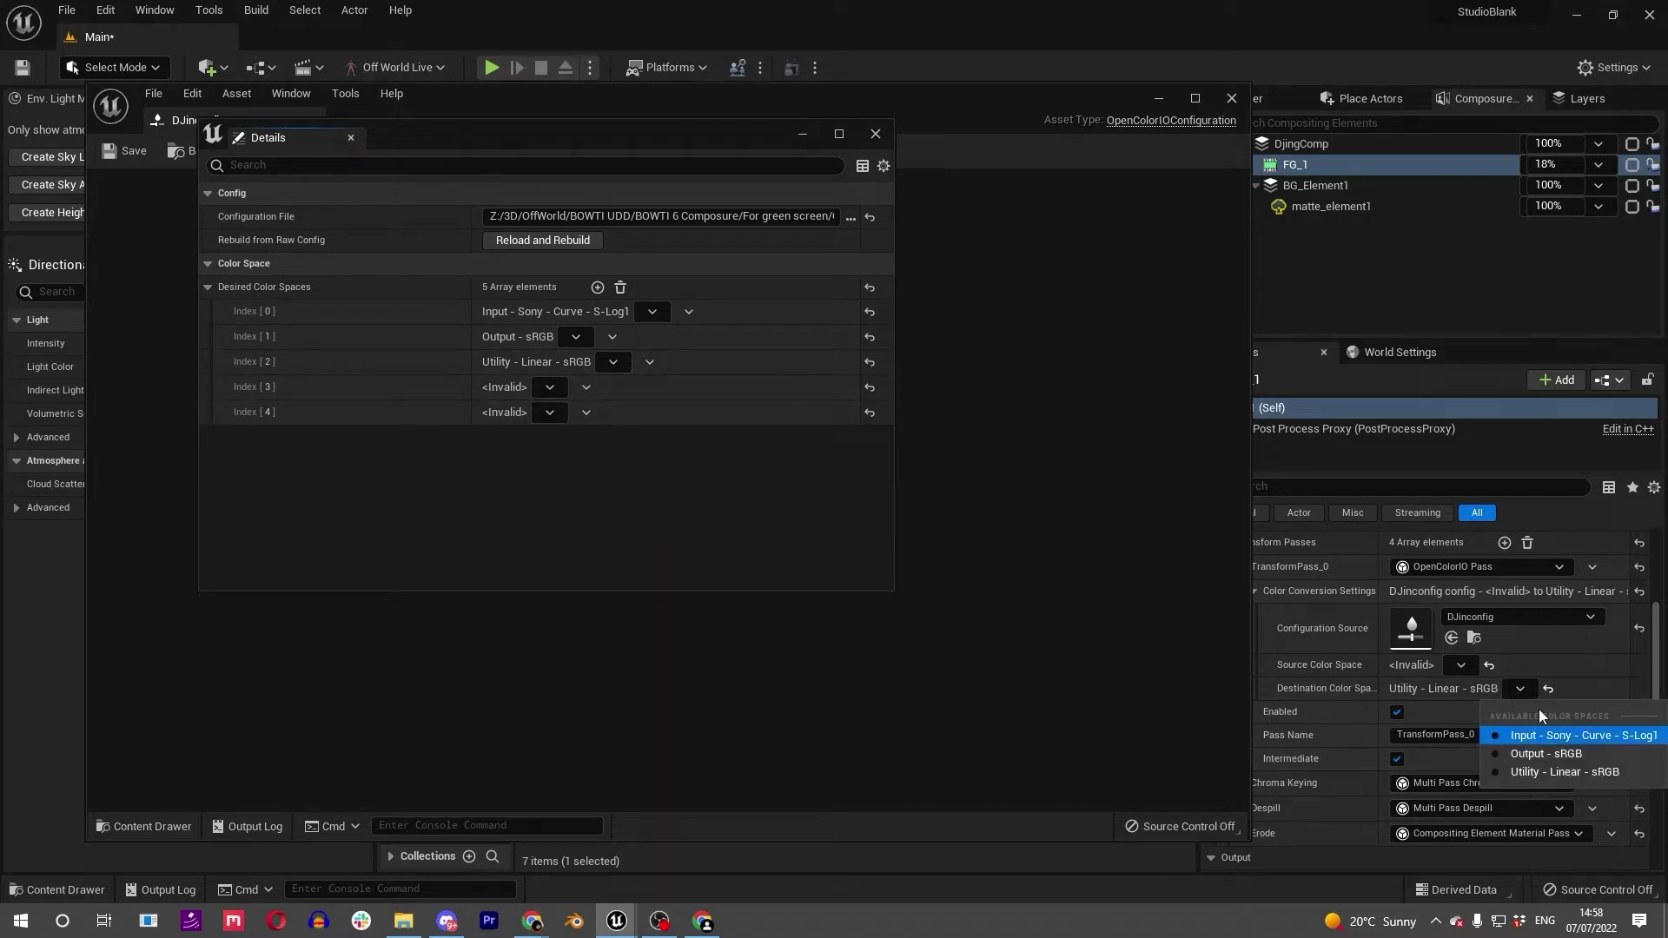
pyautogui.click(631, 413)
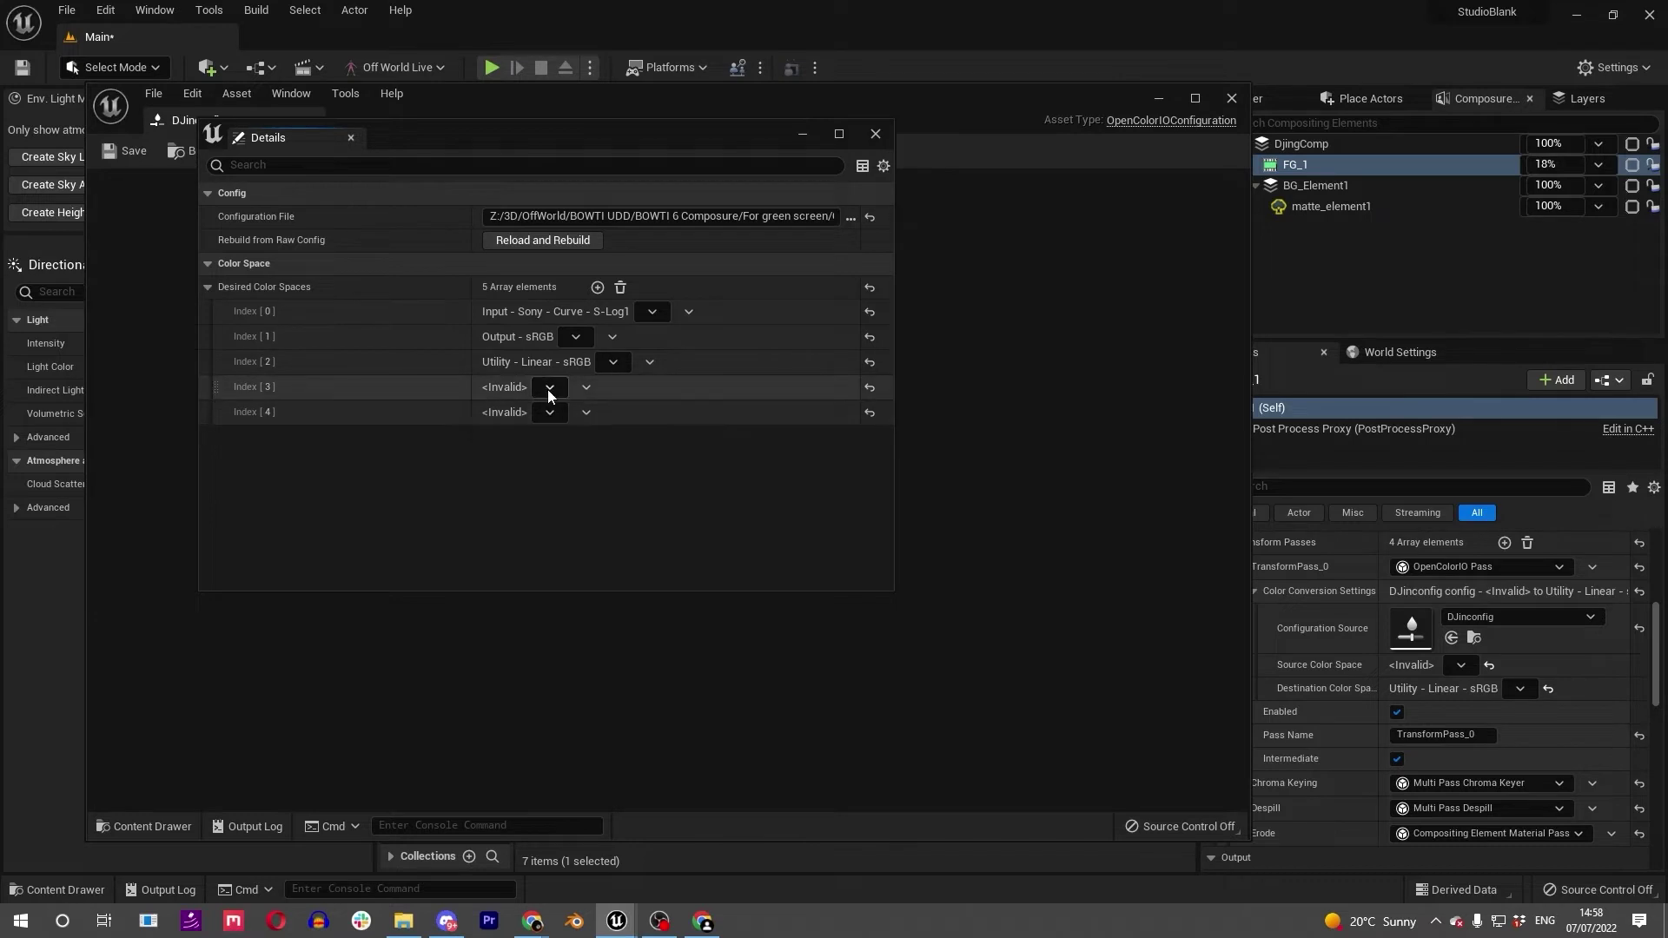
pyautogui.moveTo(586, 455)
pyautogui.moveTo(687, 498)
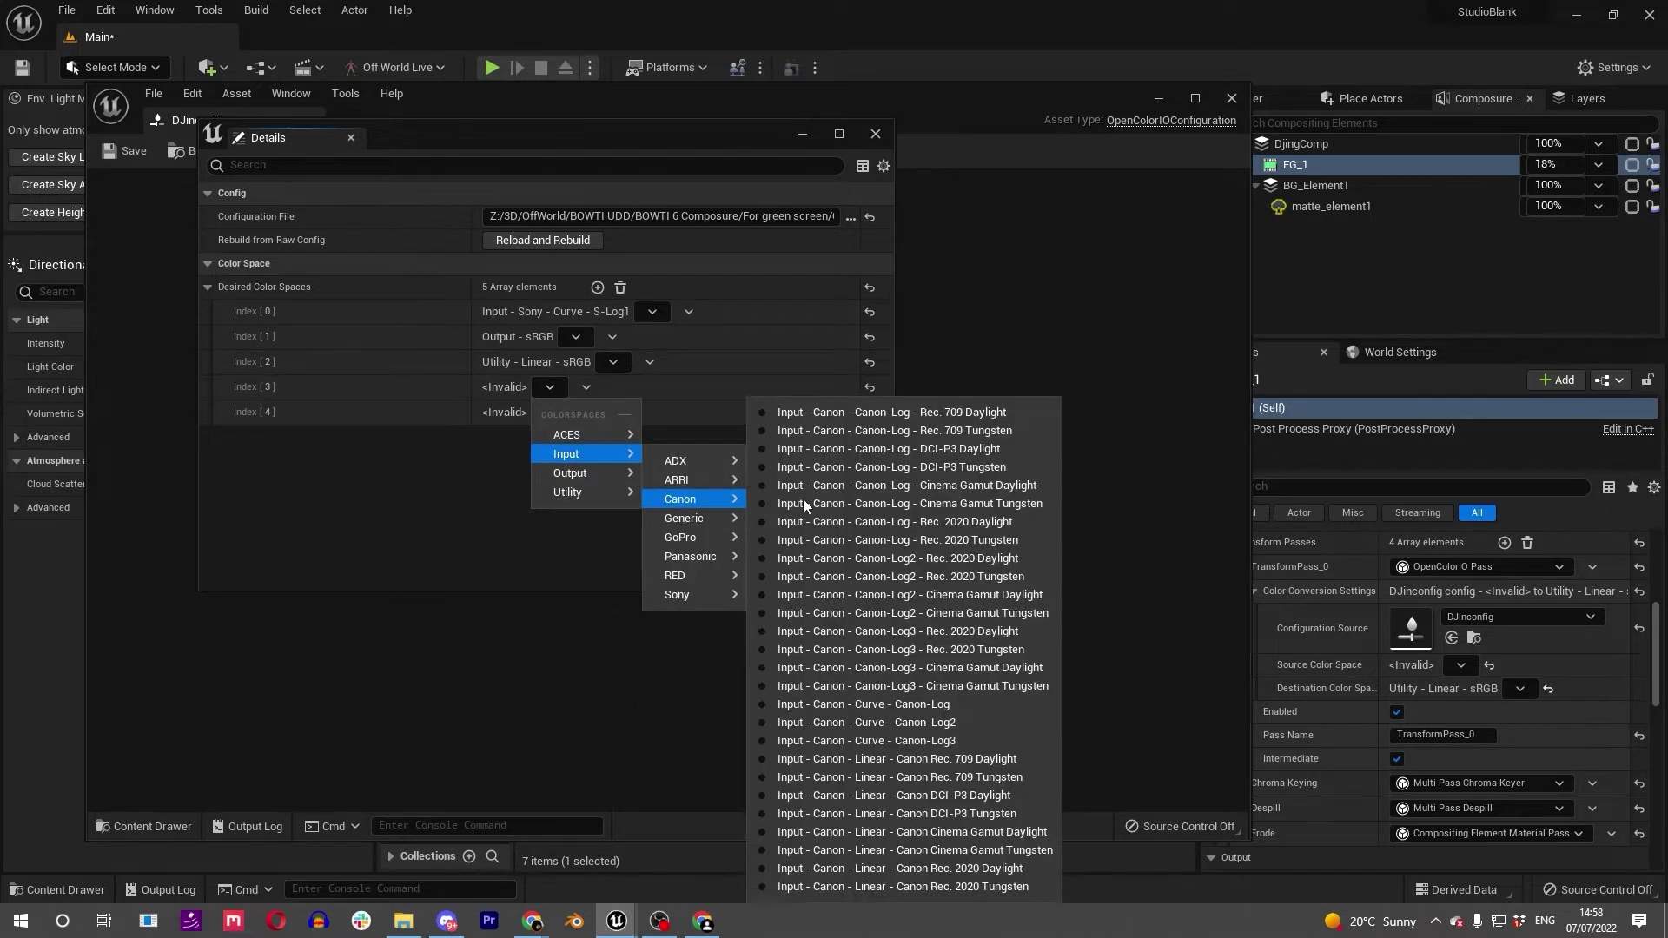
pyautogui.click(868, 721)
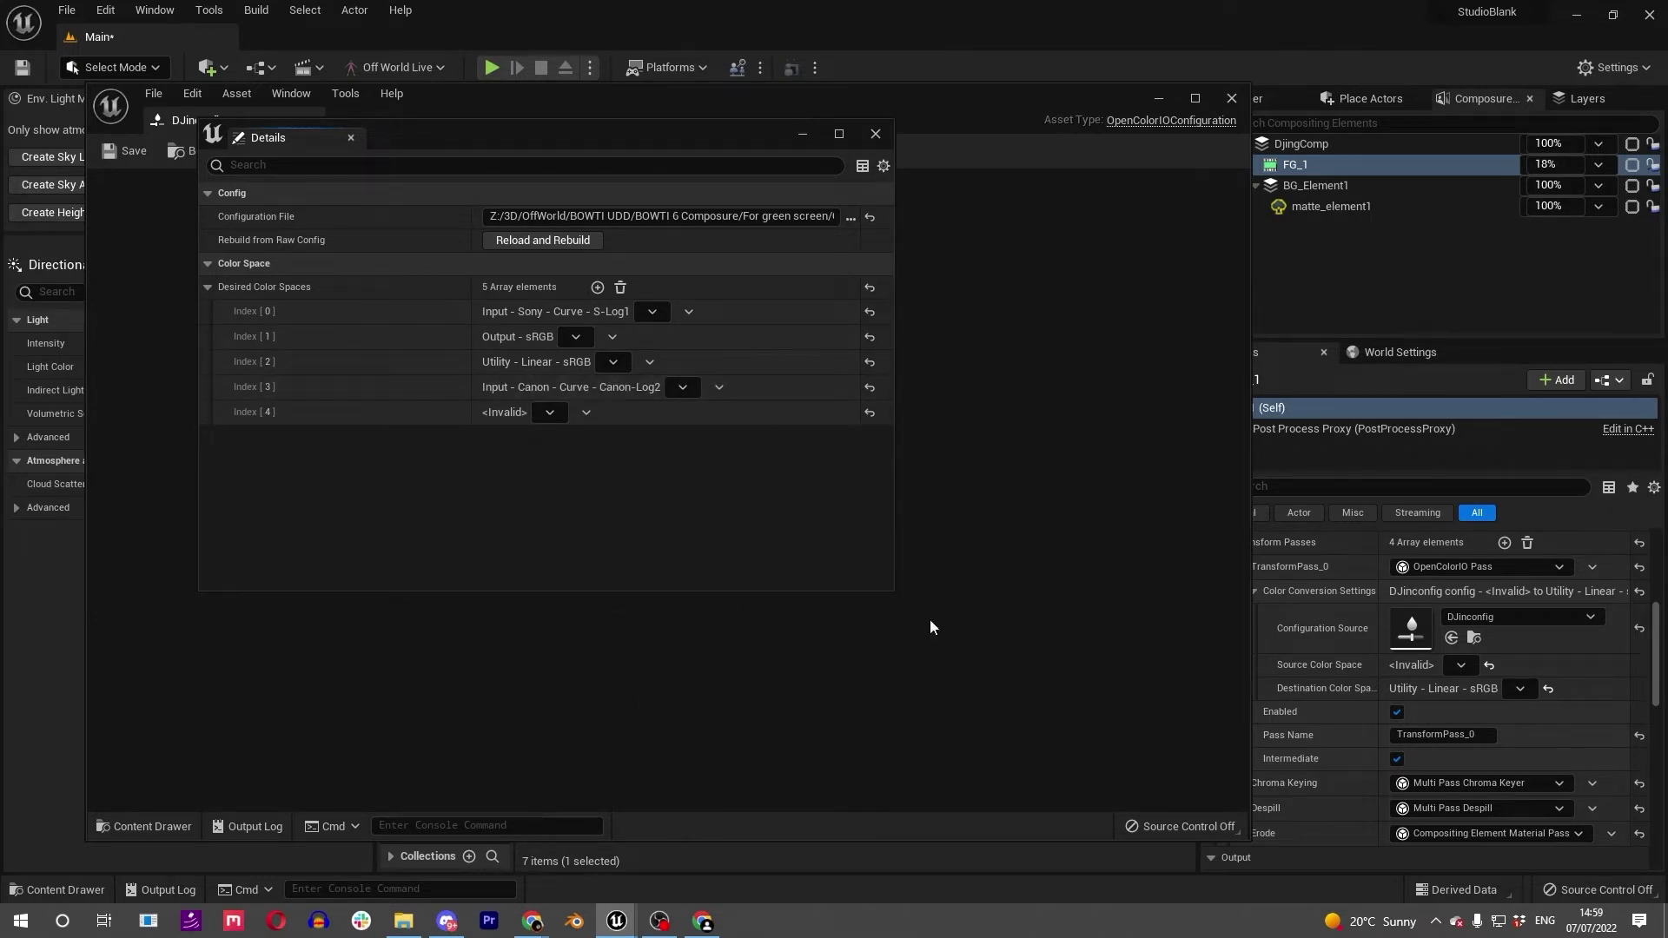
pyautogui.click(1461, 666)
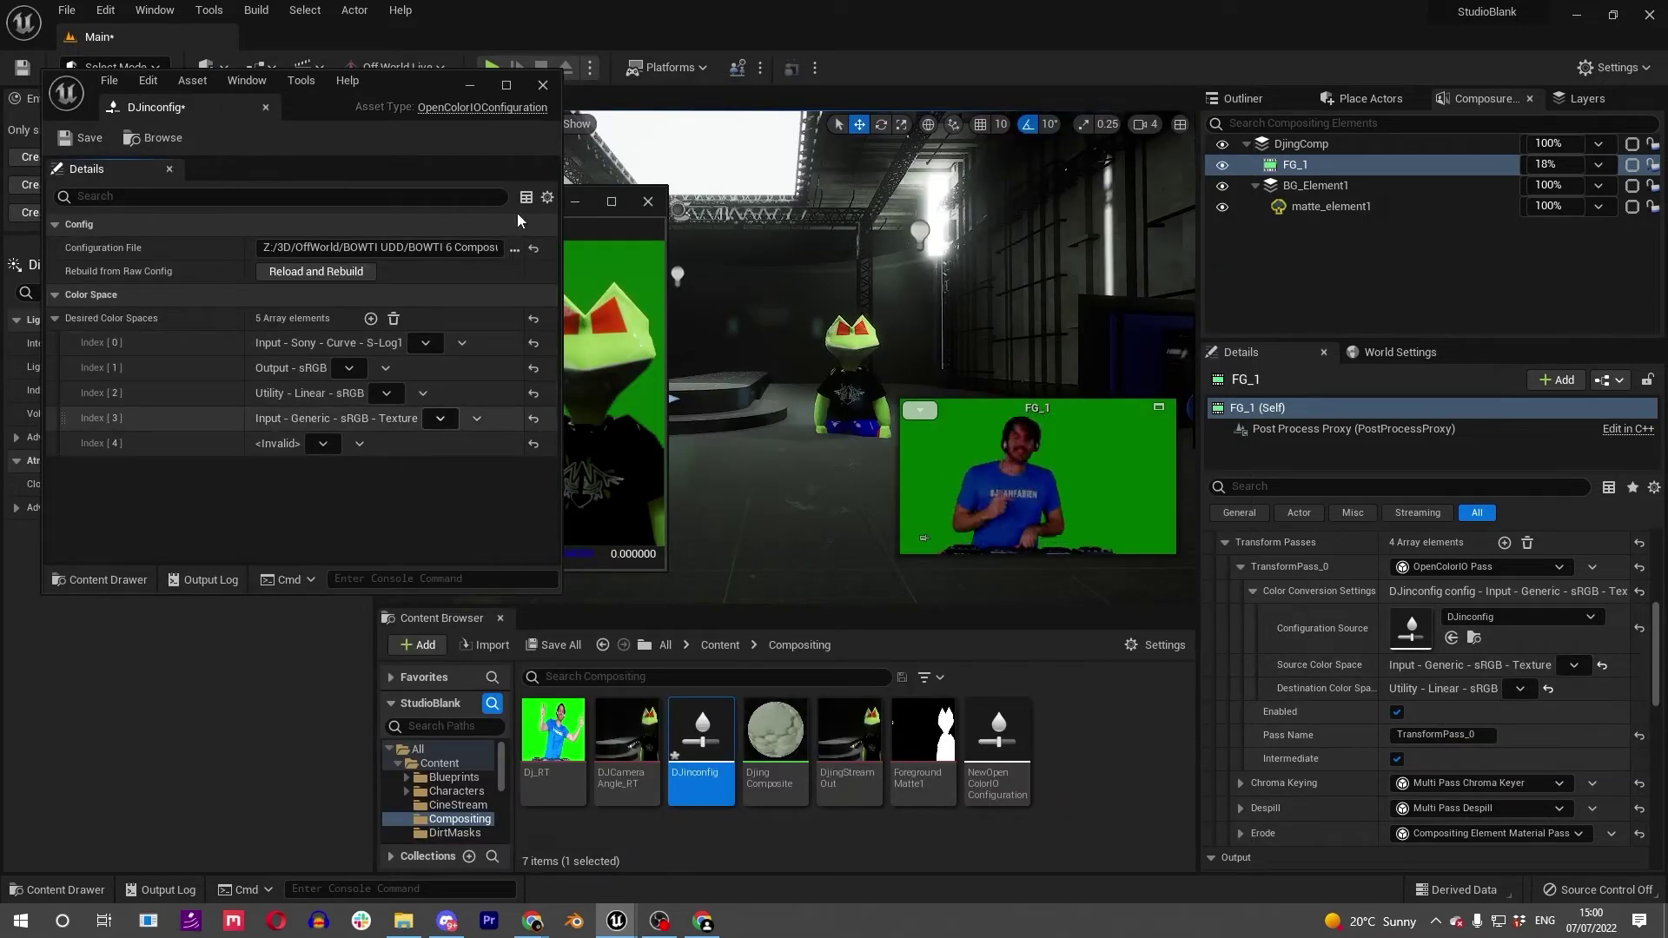
# Move the colour configuration editor aside, close it, and restore FG_1 to full opacity.
pyautogui.moveTo(415, 85); pyautogui.dragTo(406, 132)
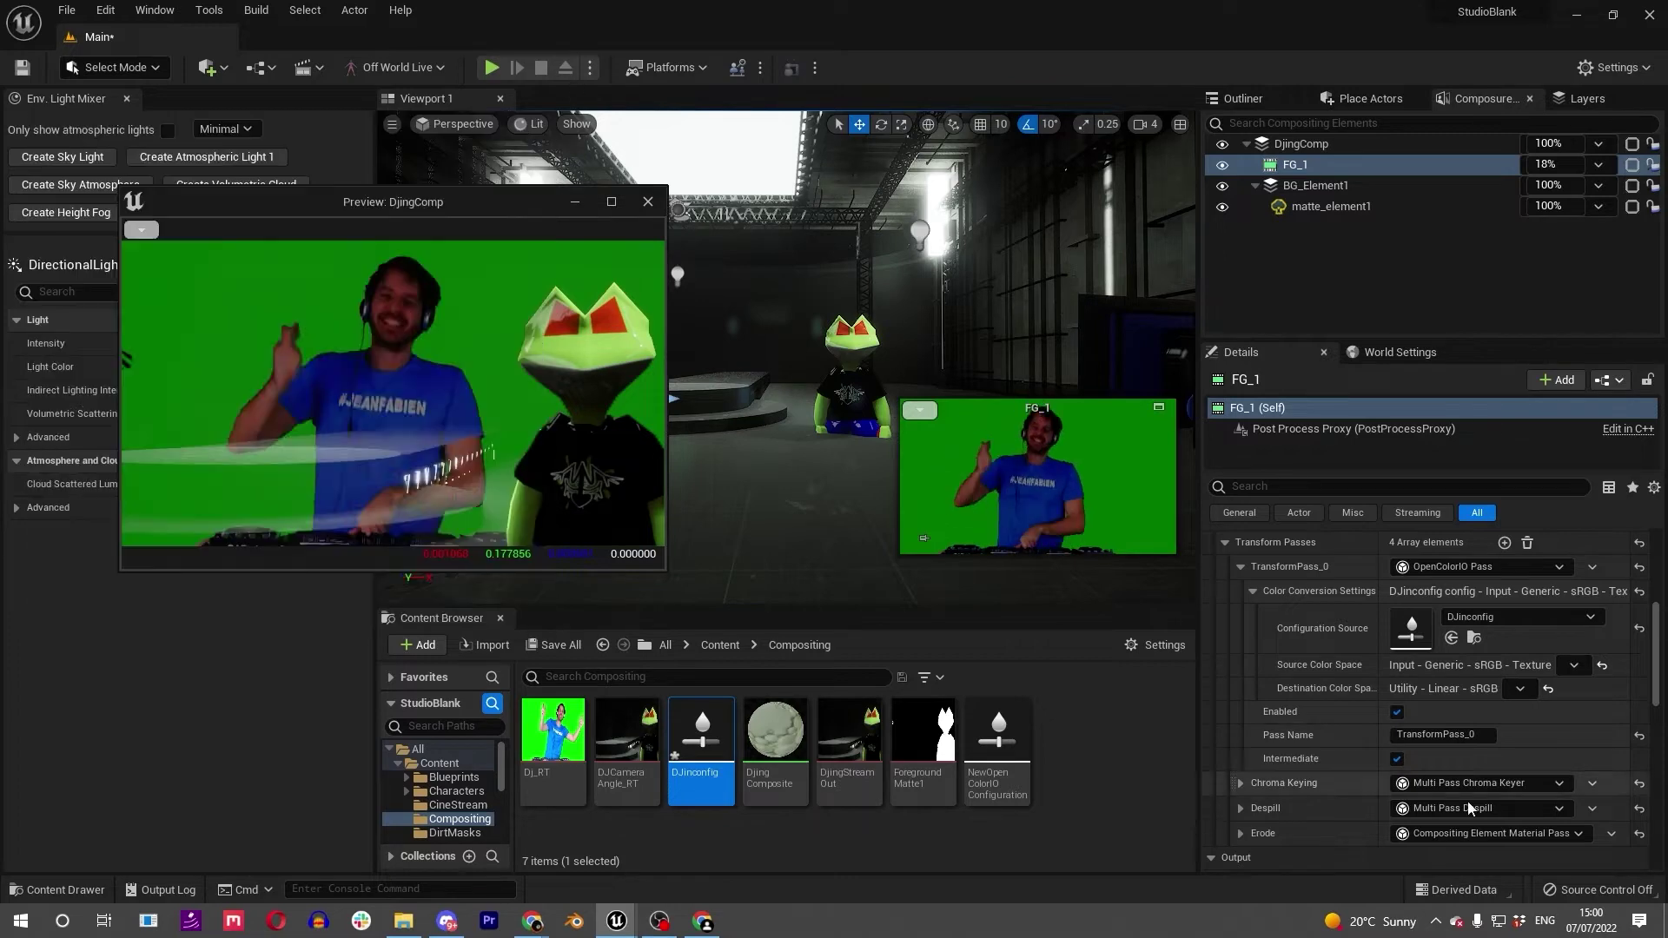
pyautogui.click(532, 129)
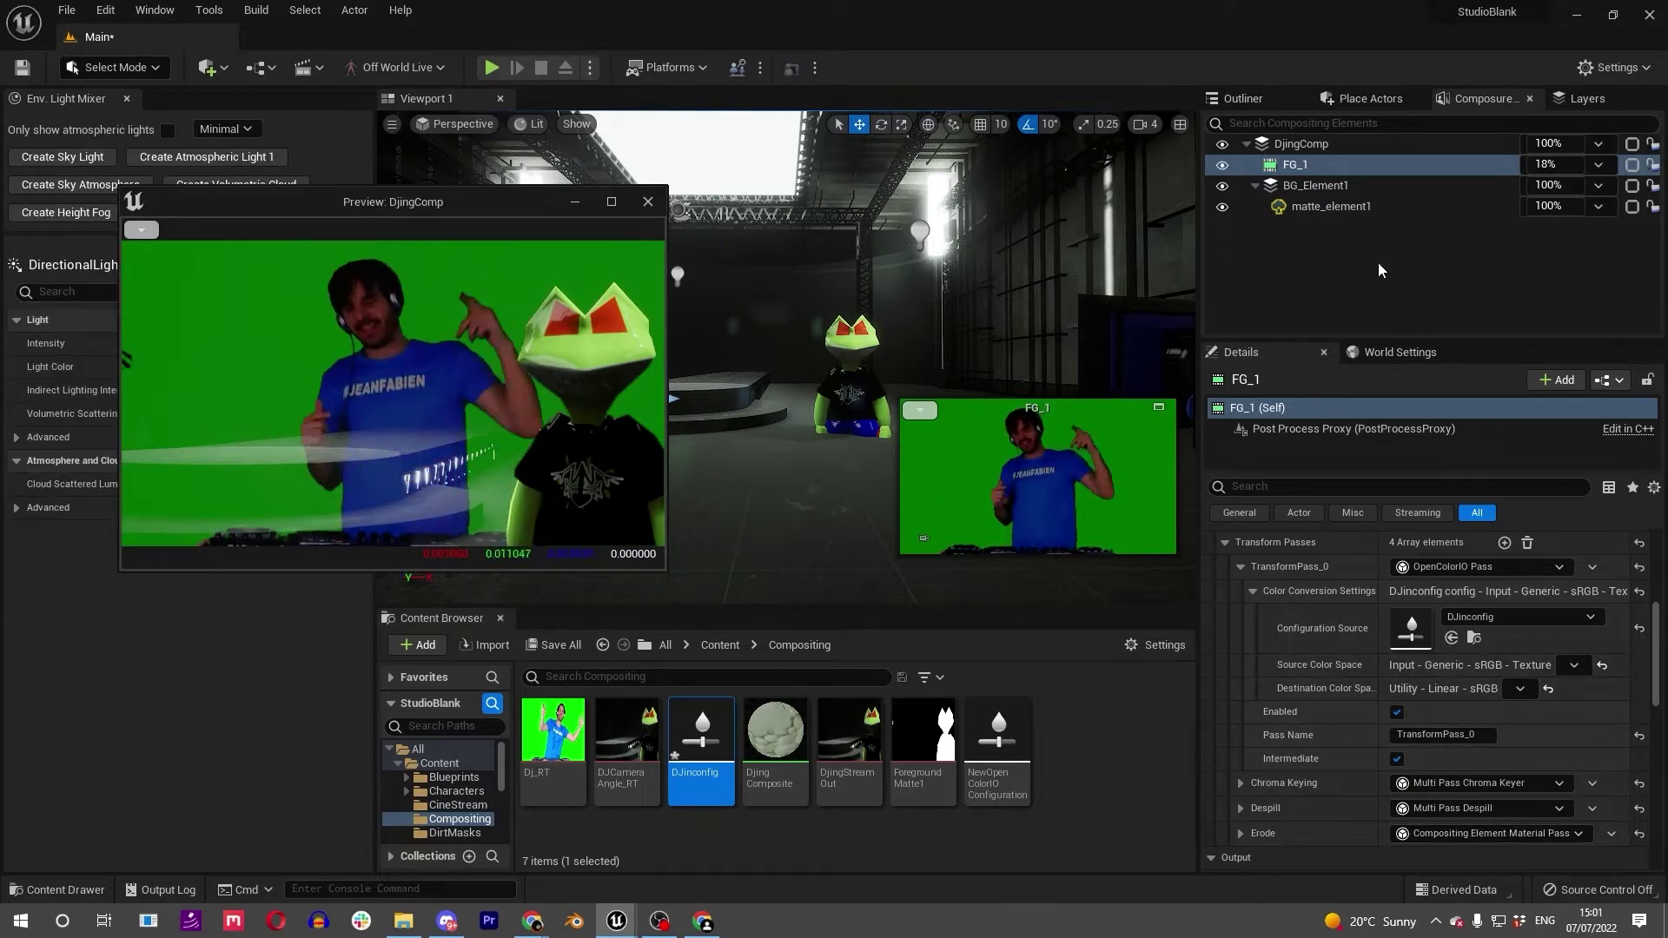
pyautogui.hotkey('ctrl', 'z')
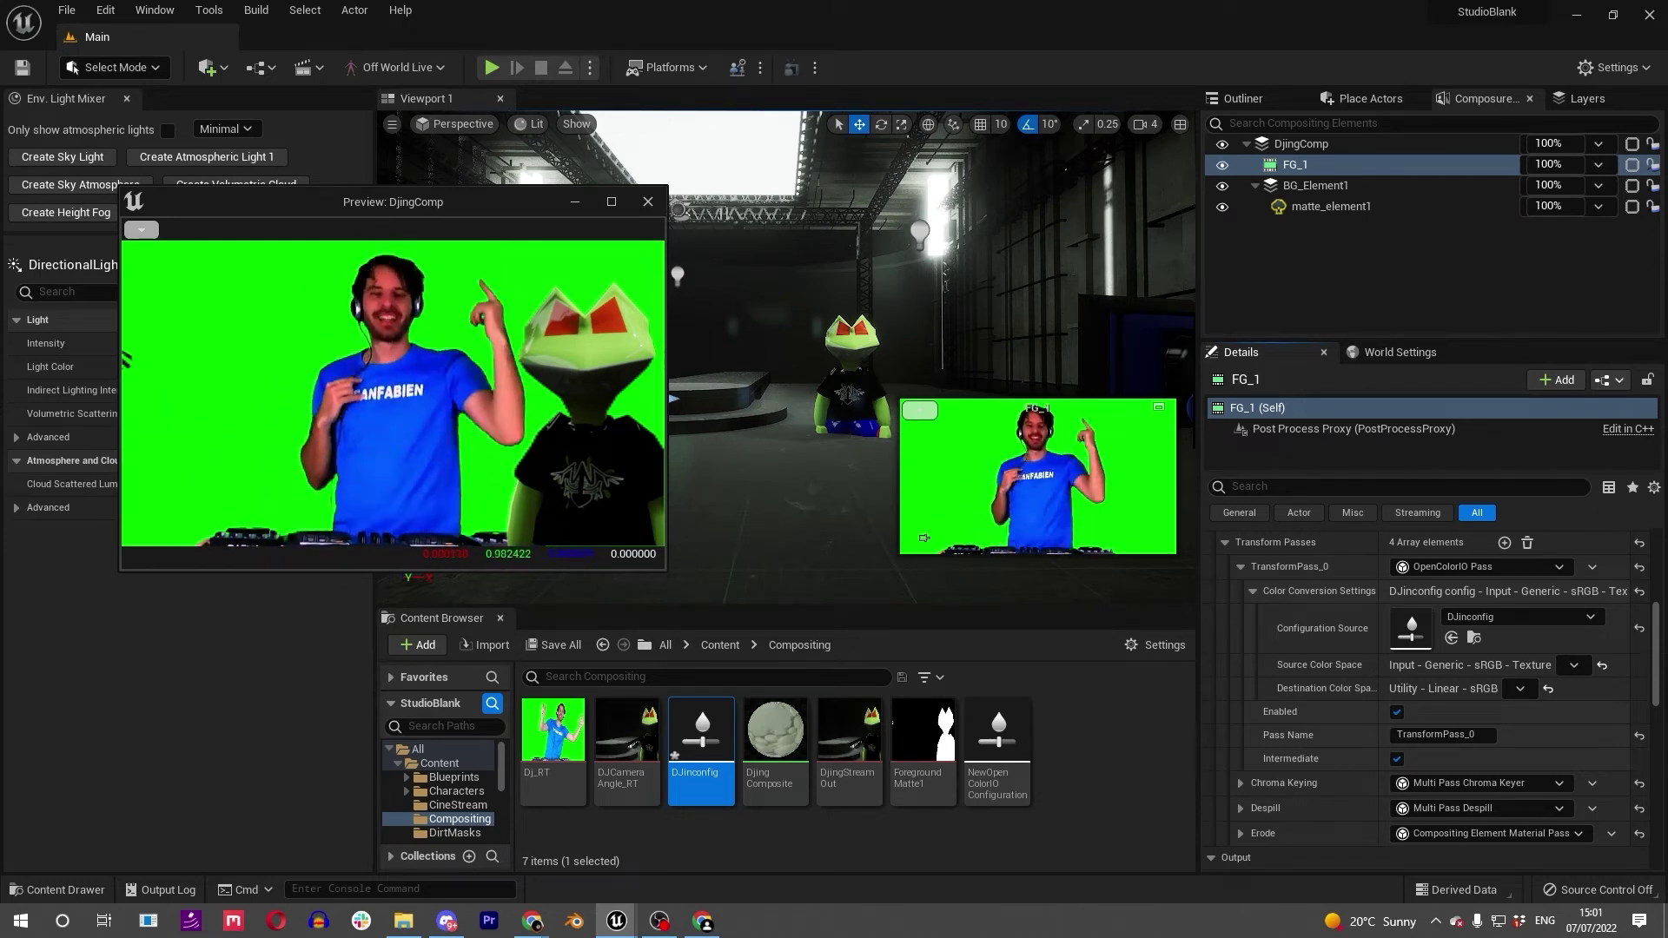
# Select DjingComp and set its Preview Transform to an OpenColorIO Pass.
pyautogui.click(1289, 142)
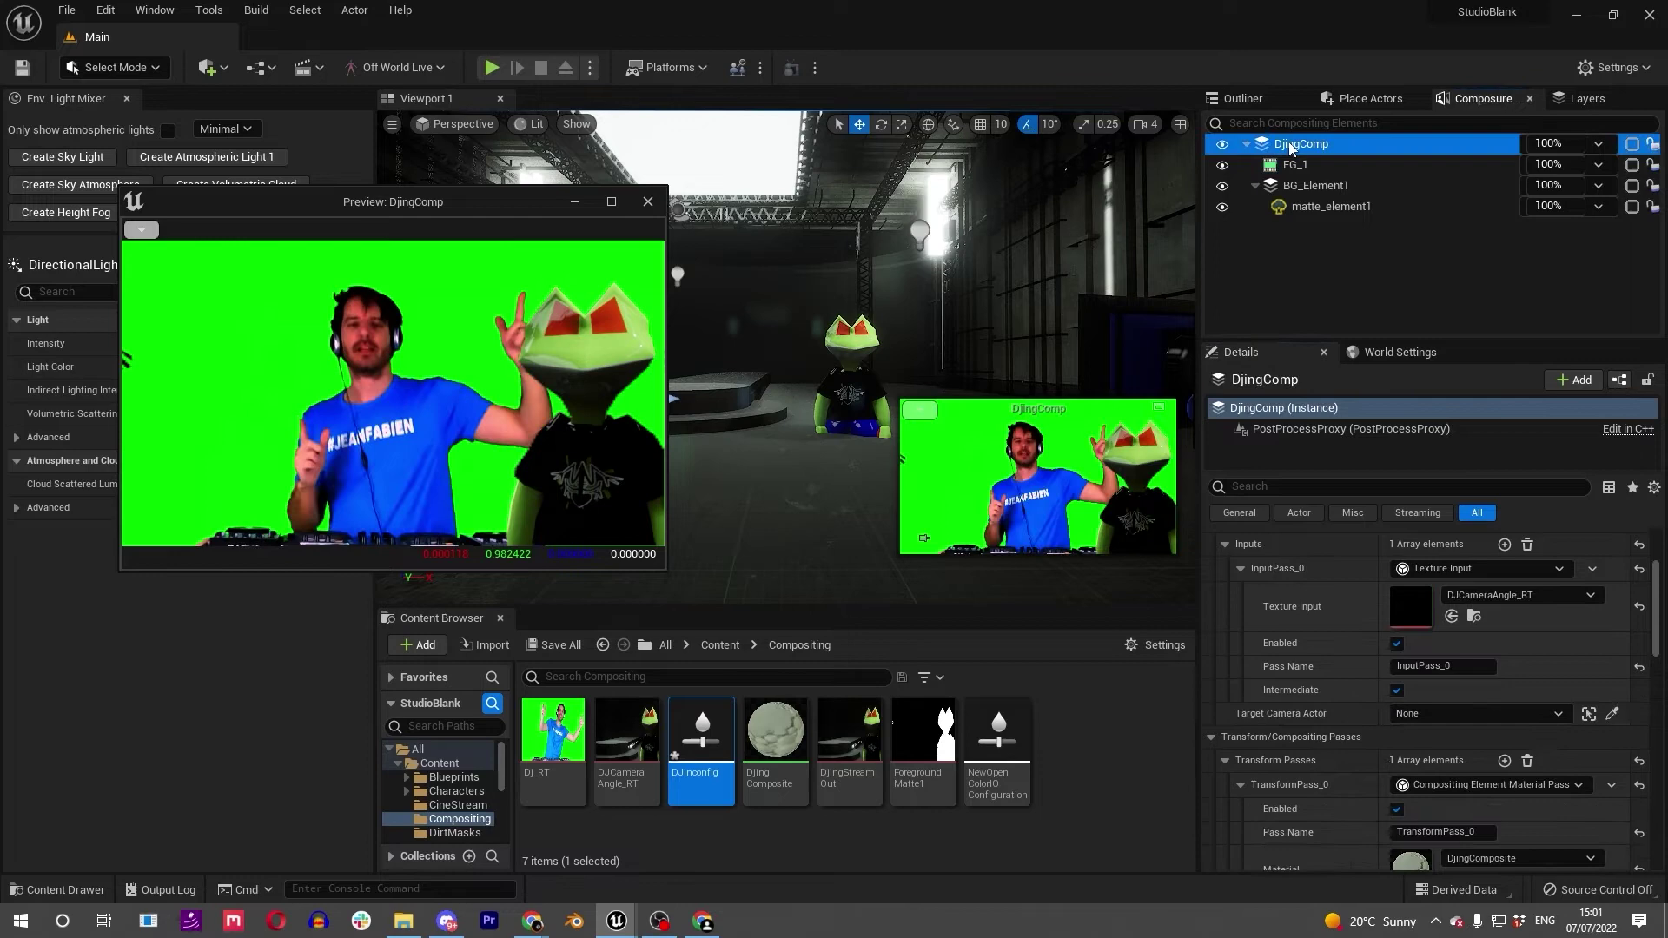
pyautogui.scroll(-2, 1285, 721)
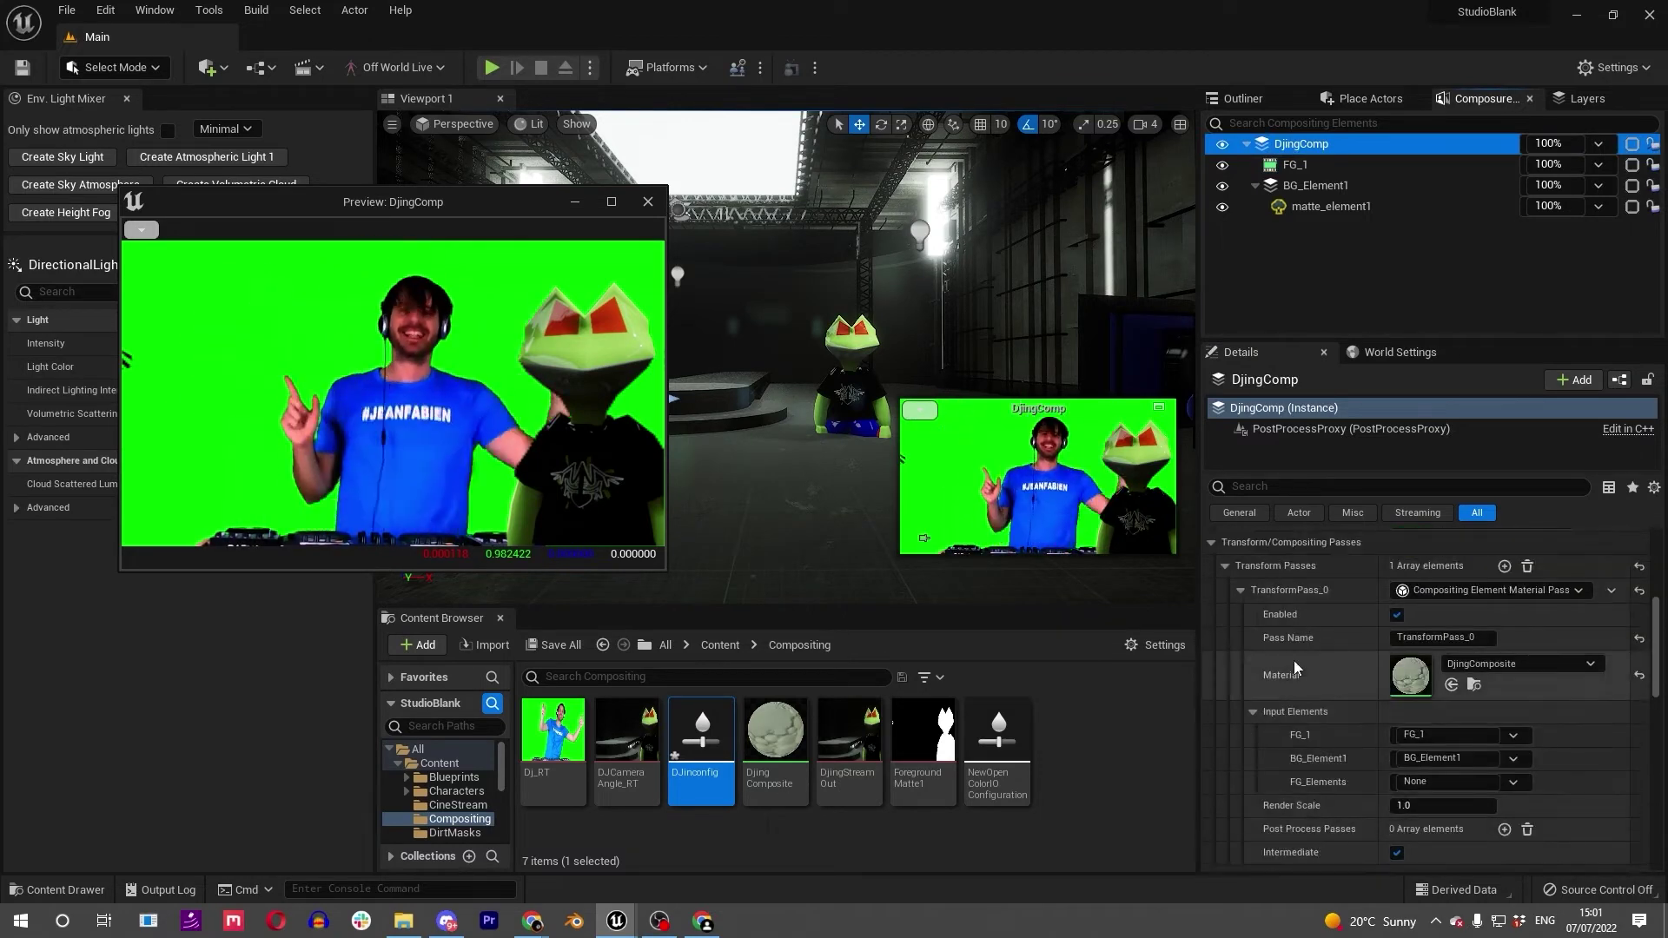
pyautogui.scroll(-3, 1289, 743)
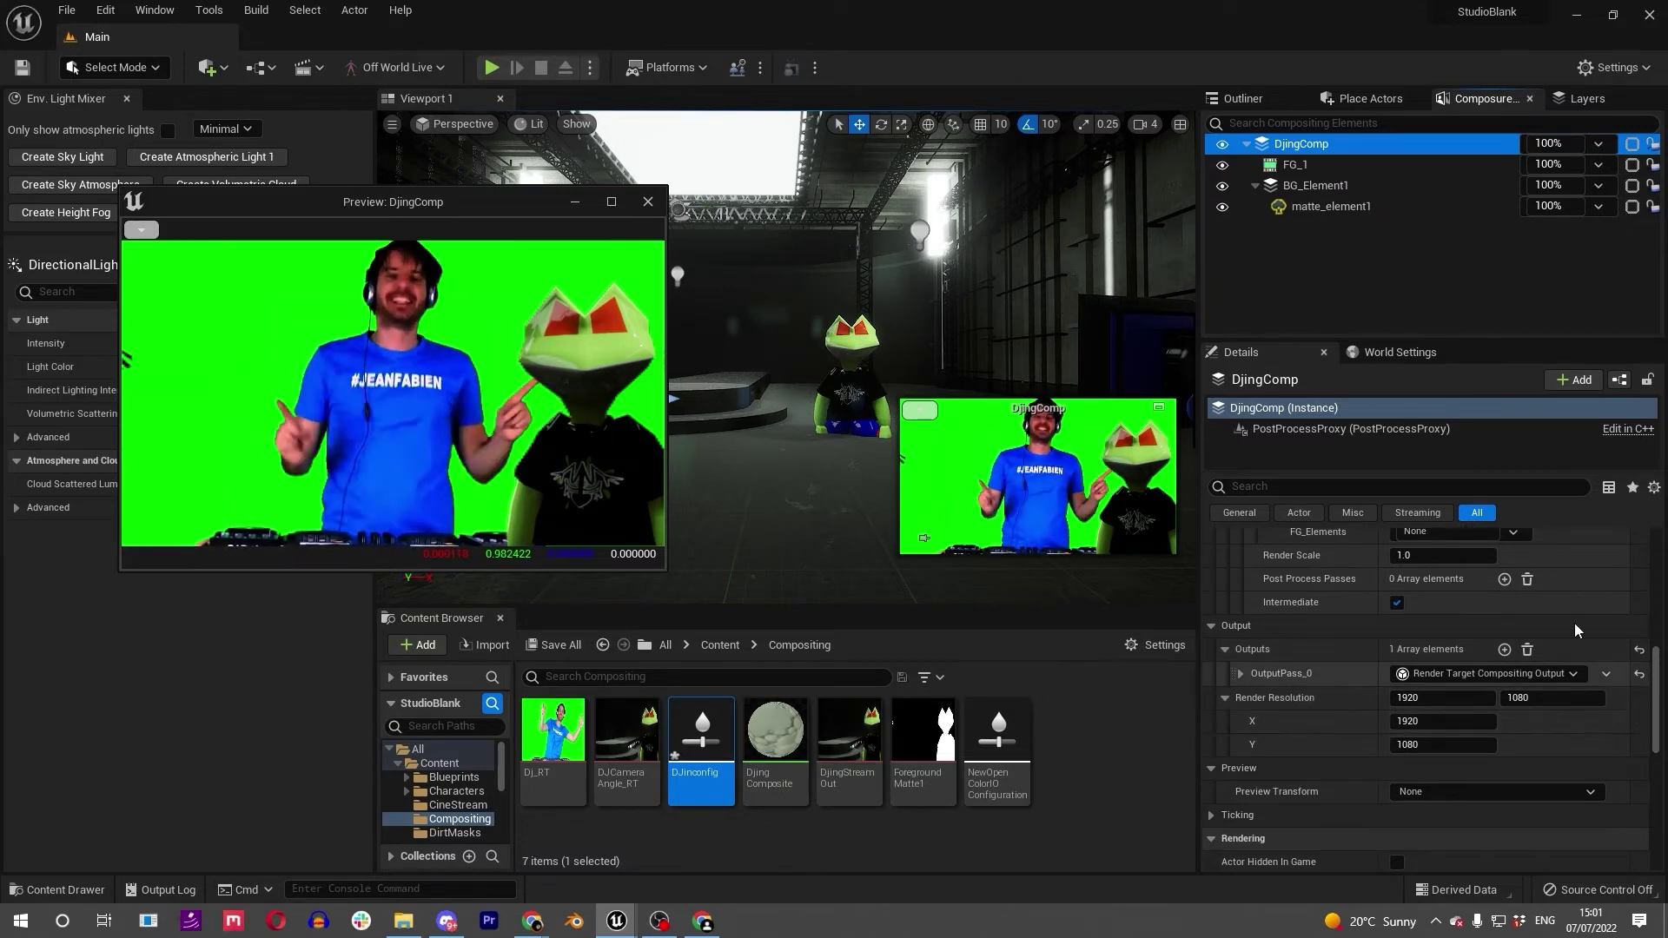
pyautogui.click(1504, 650)
pyautogui.hotkey('ctrl', 'z')
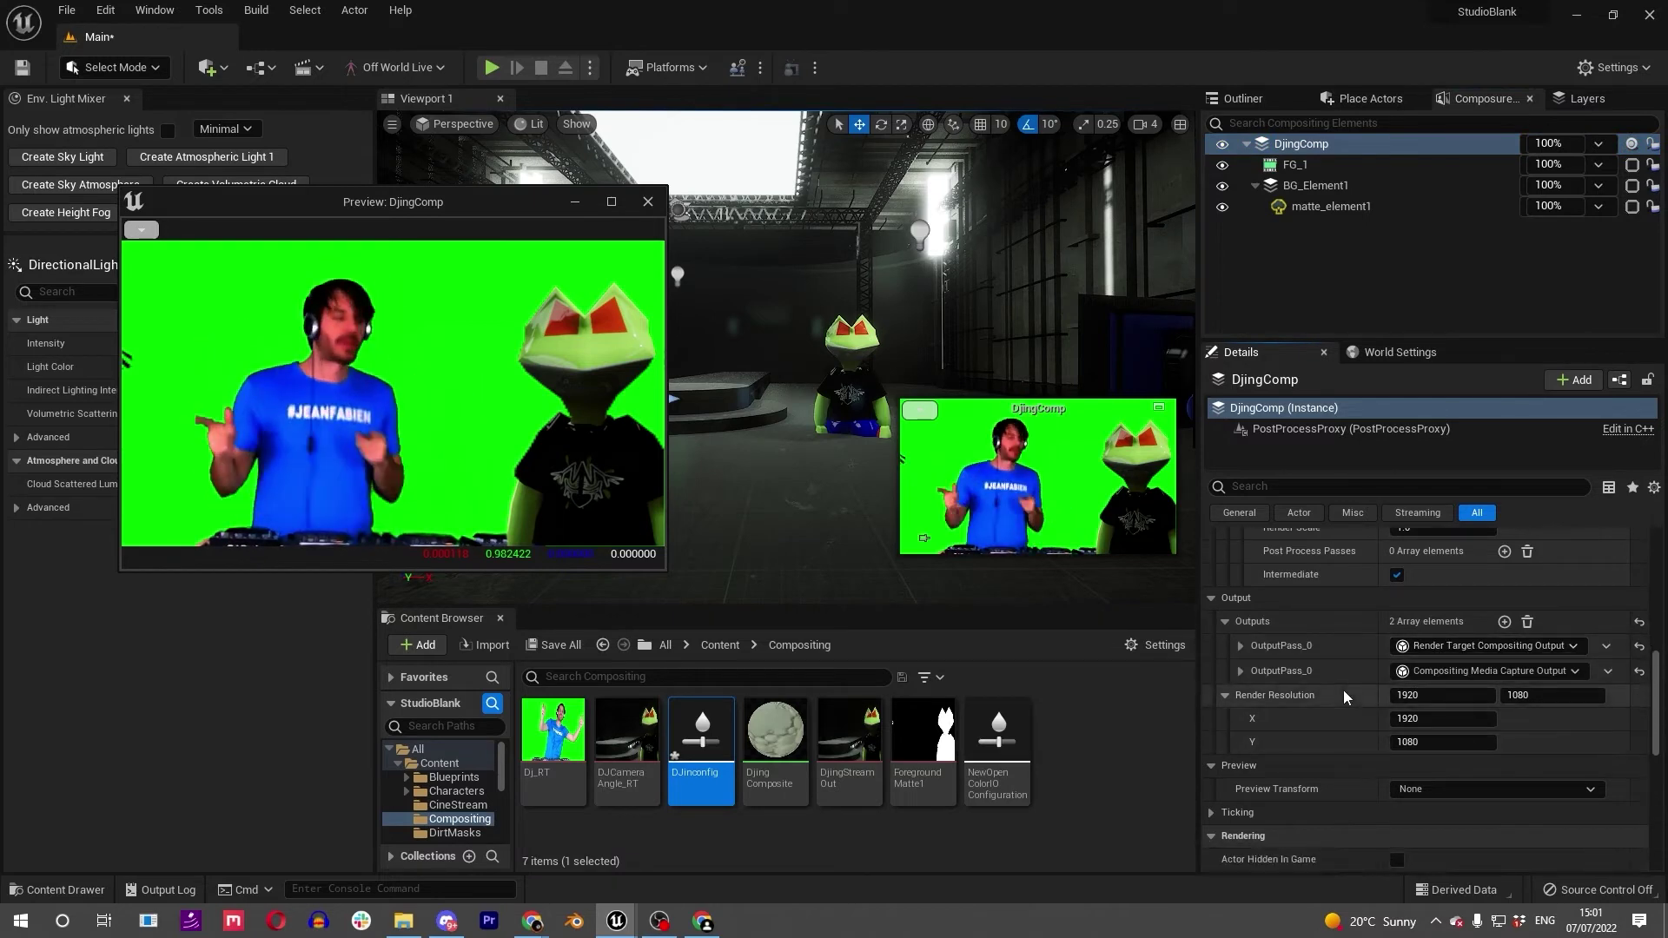
pyautogui.scroll(-1, 1343, 690)
pyautogui.click(1414, 765)
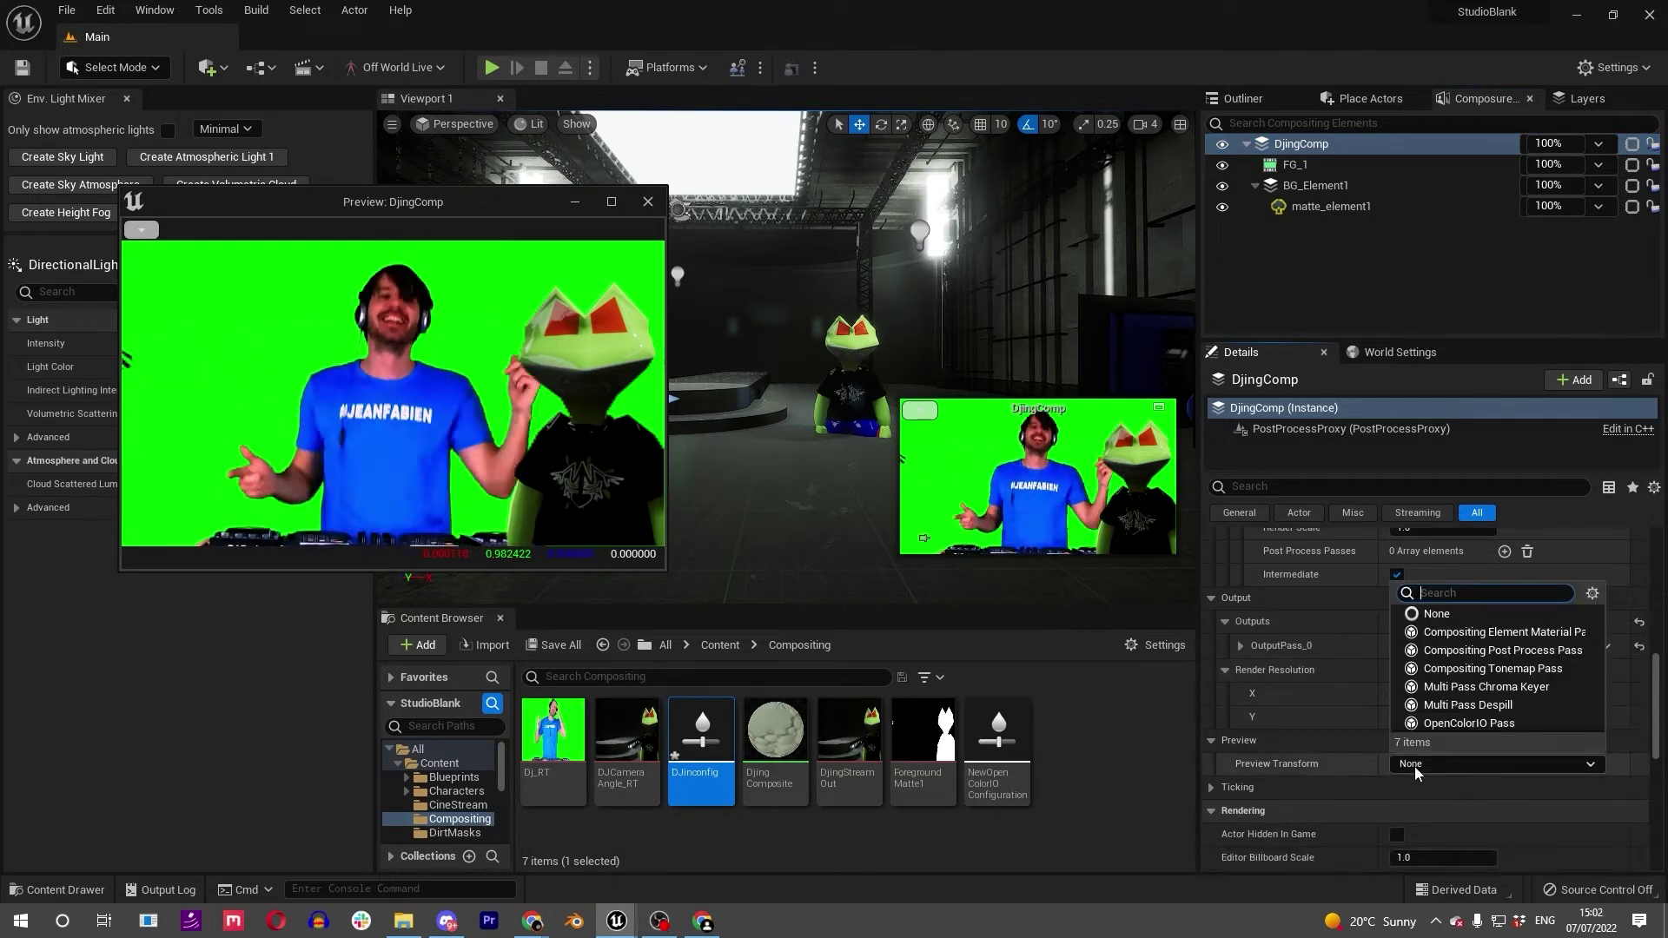
pyautogui.click(1467, 723)
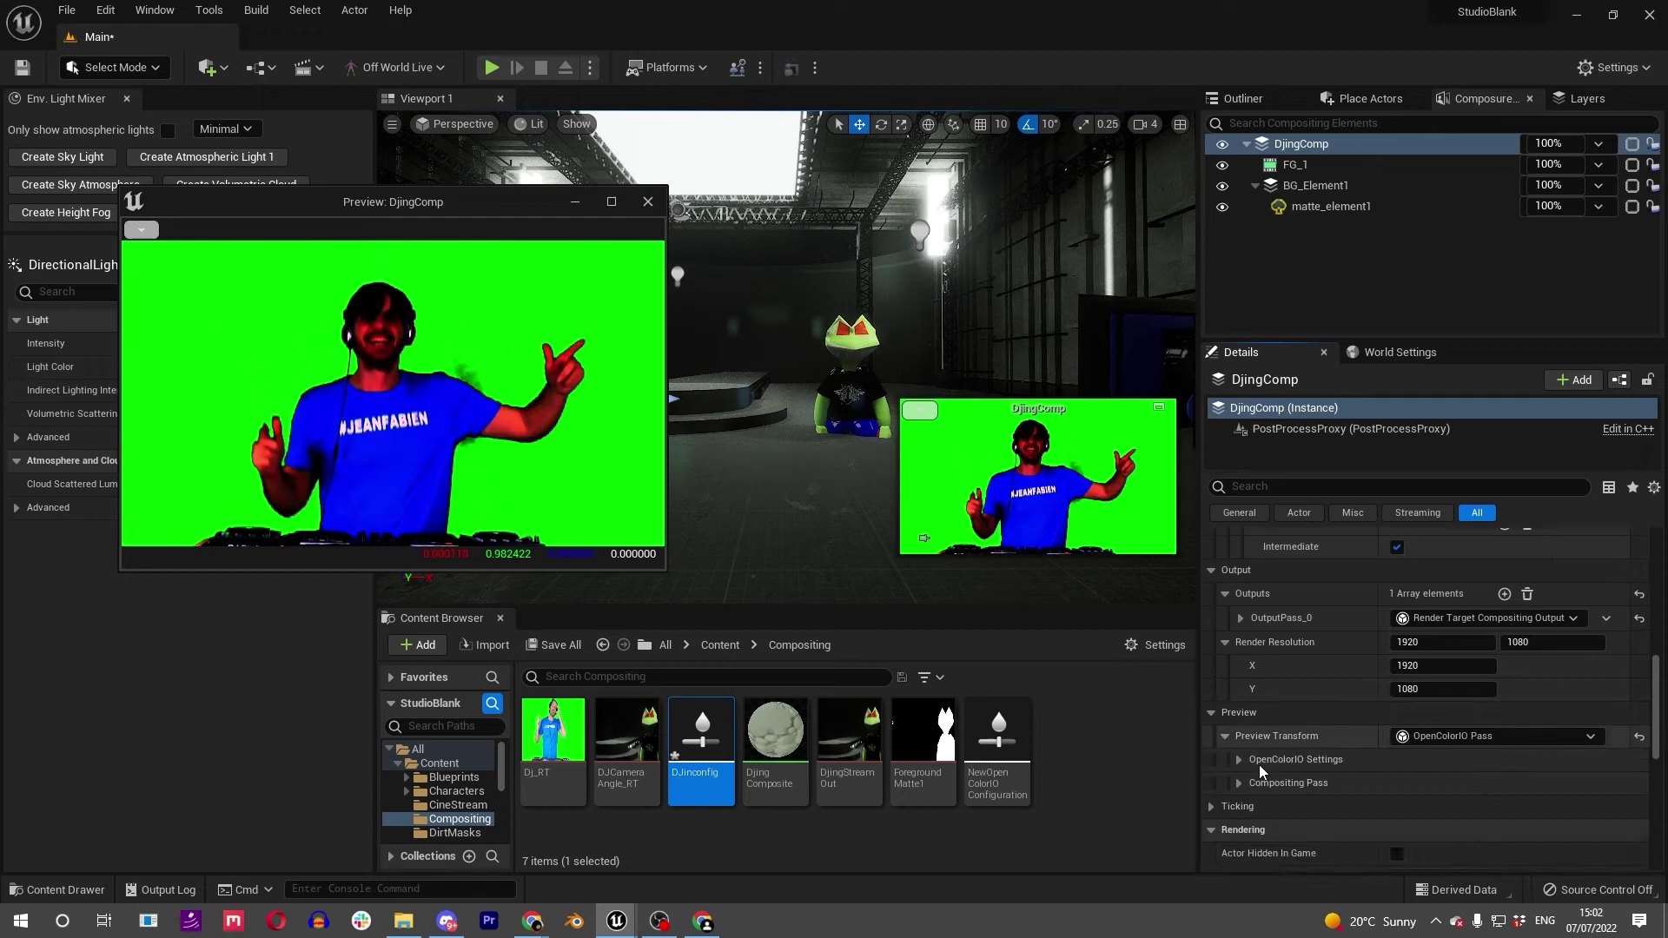
# Point the preview transform at DJinconfig, converting Utility - Linear - sRGB to Output - sRGB.
pyautogui.click(1258, 765)
pyautogui.scroll(-2, 1259, 764)
pyautogui.click(1516, 726)
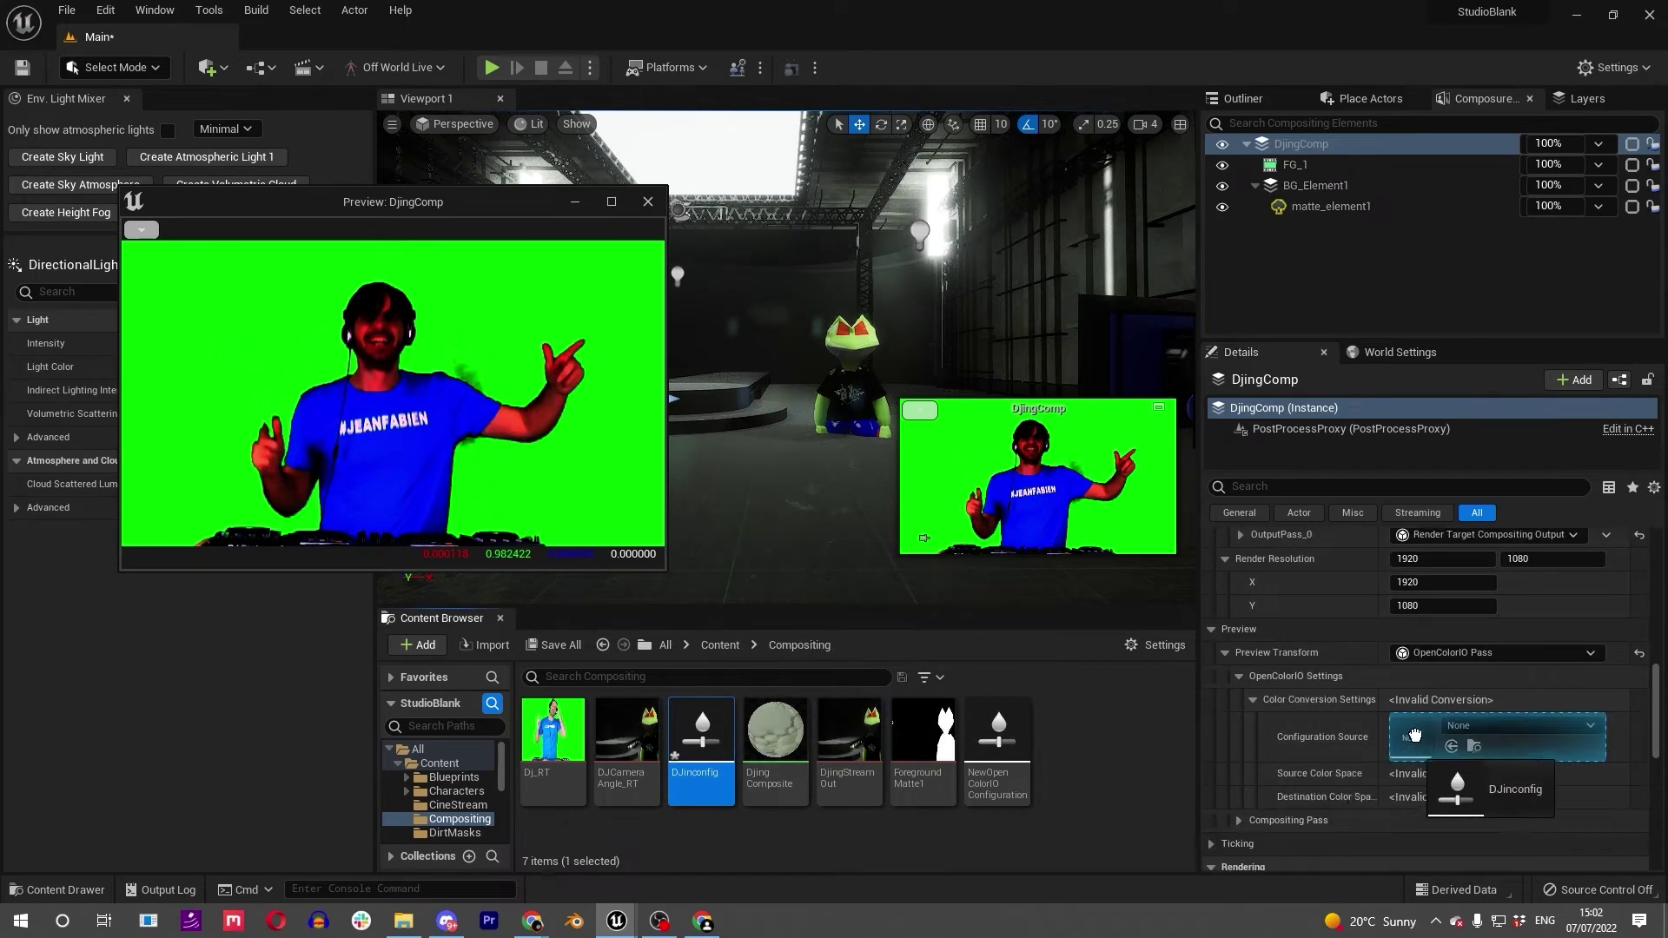
pyautogui.click(1468, 782)
pyautogui.click(1461, 773)
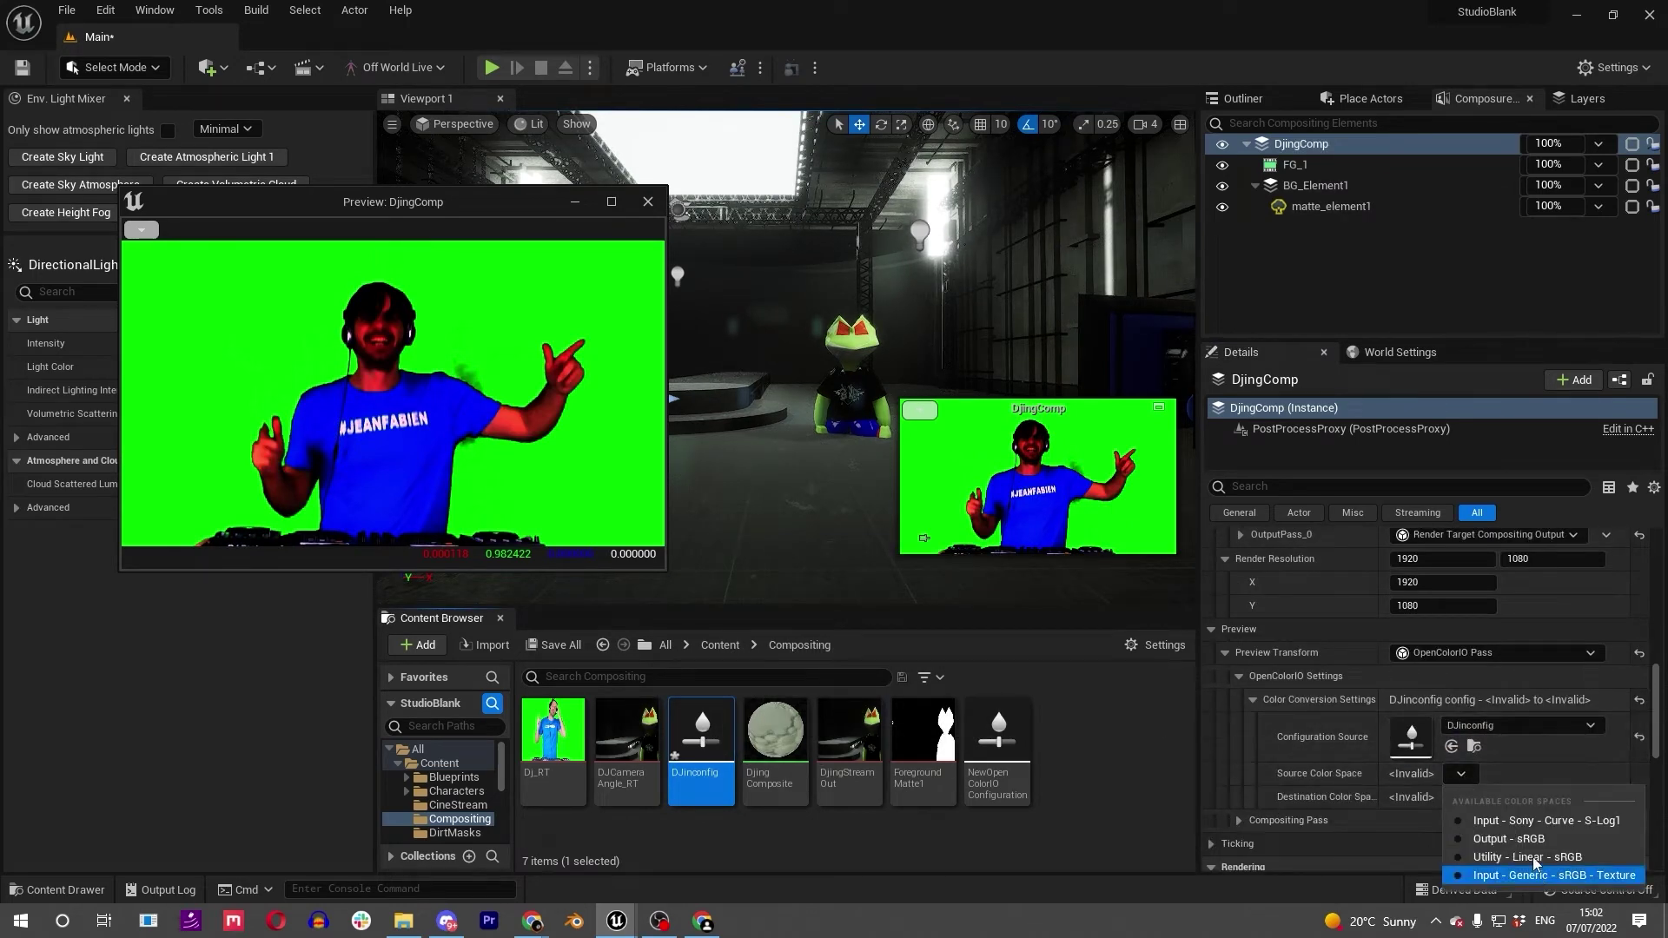
pyautogui.click(1532, 857)
pyautogui.click(1462, 799)
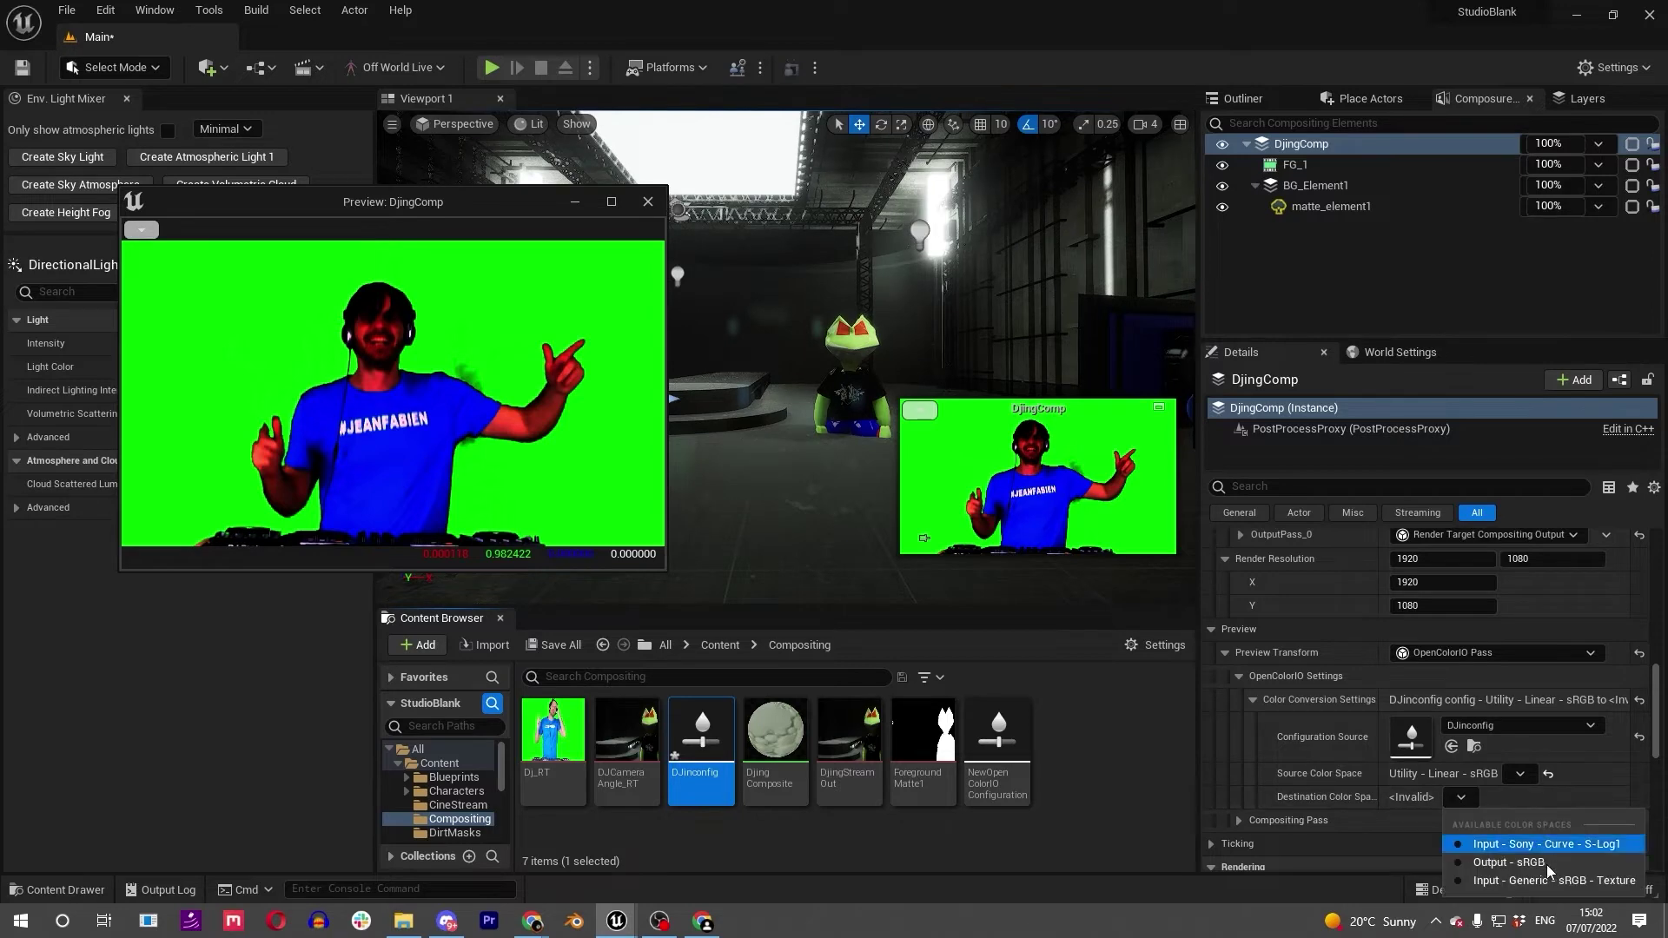
pyautogui.click(1526, 864)
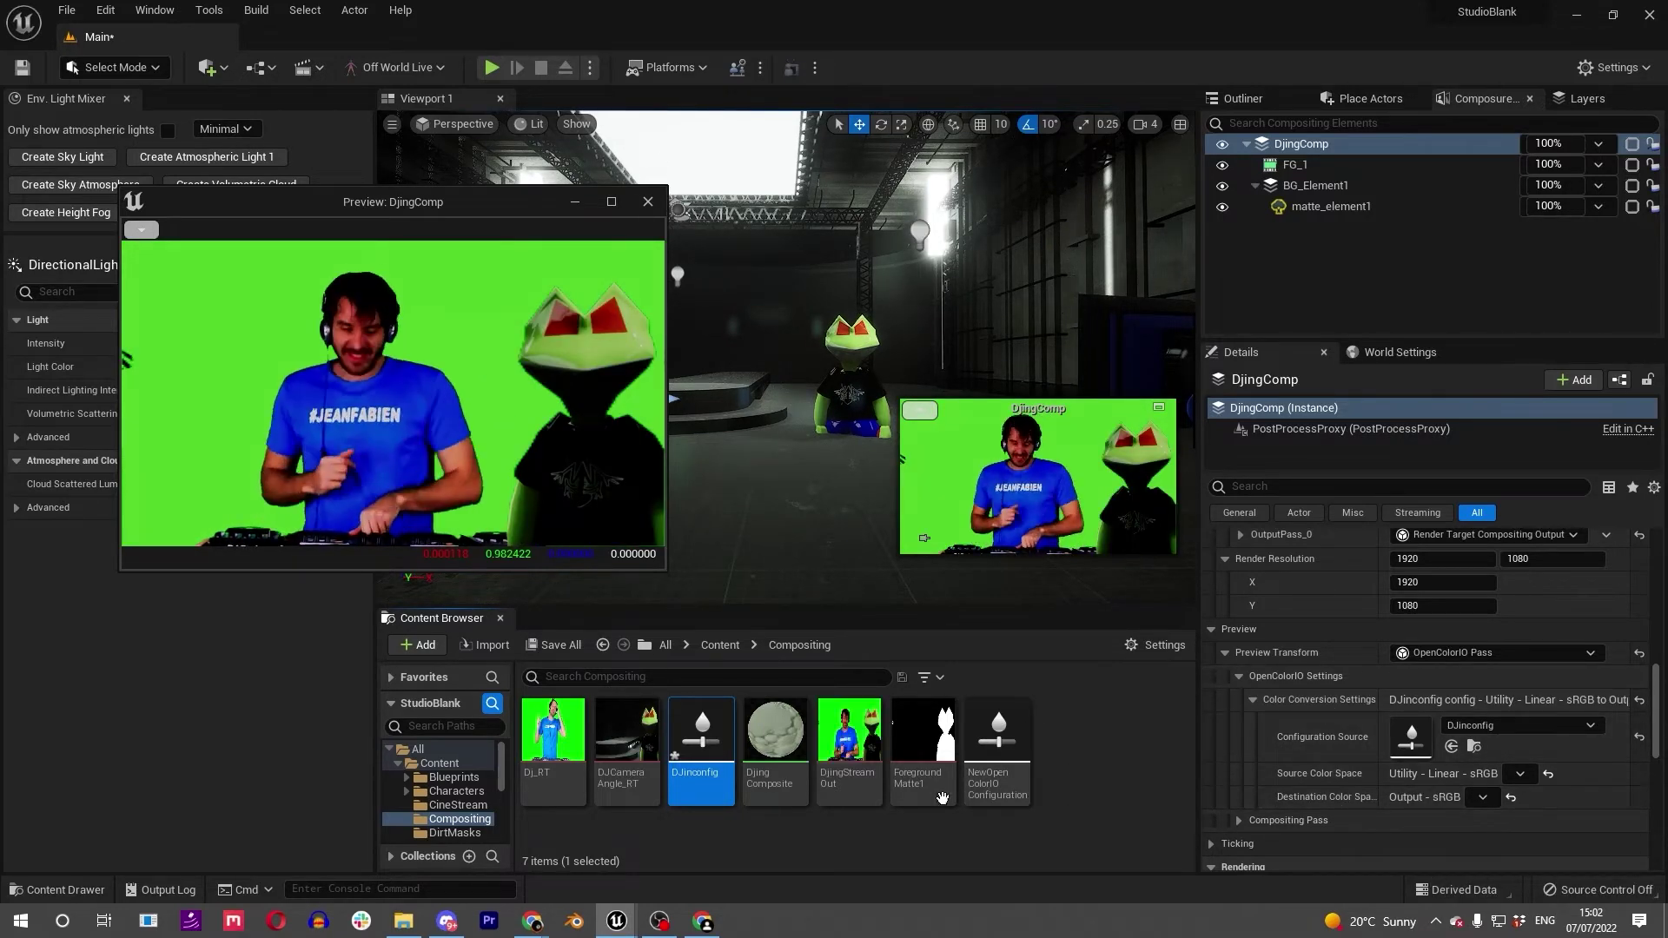
# Inspect the DjingStreamOut render target, then expand DjingComp's first output pass details.
pyautogui.doubleClick(850, 734)
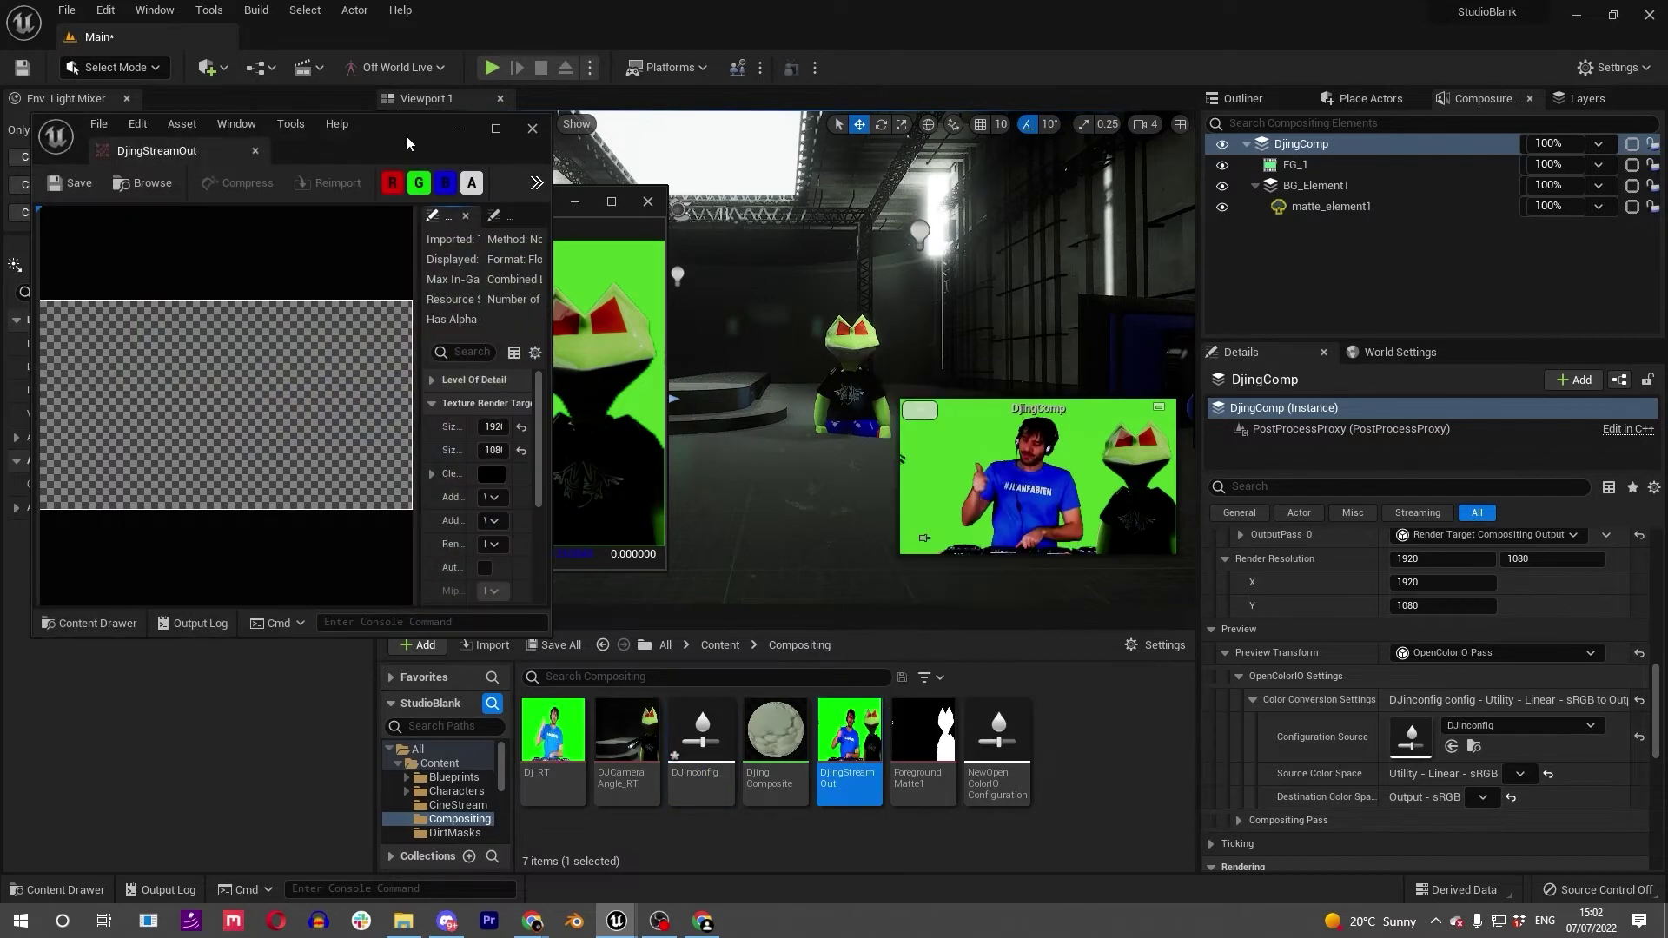
pyautogui.moveTo(395, 138); pyautogui.dragTo(952, 120)
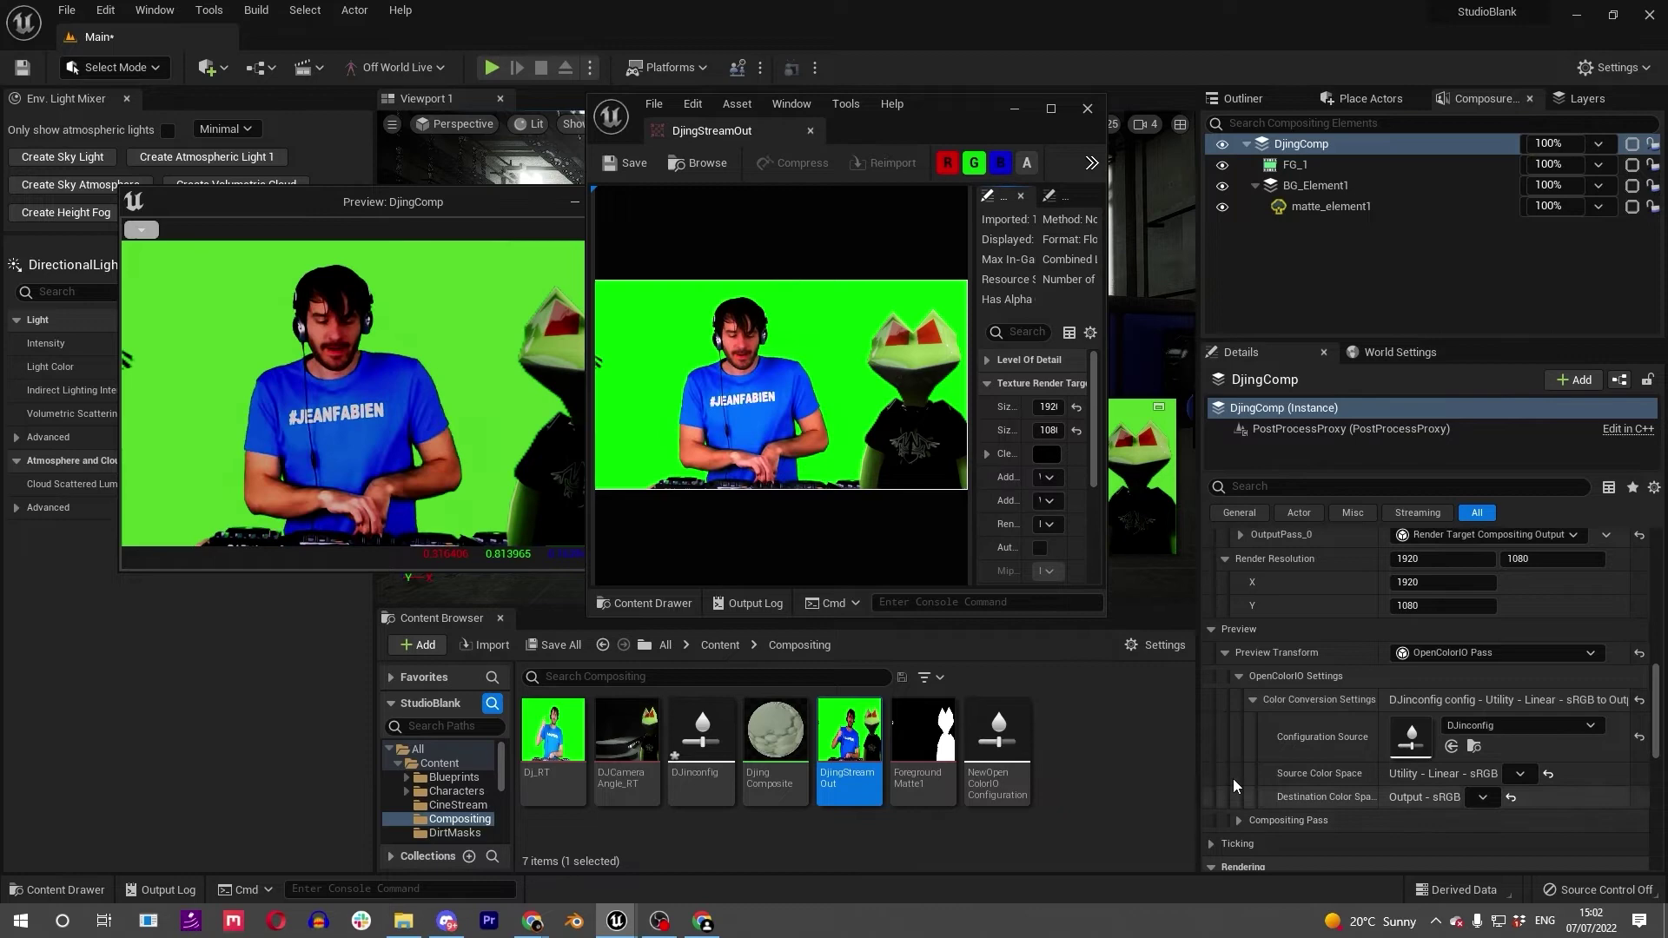
pyautogui.click(1088, 110)
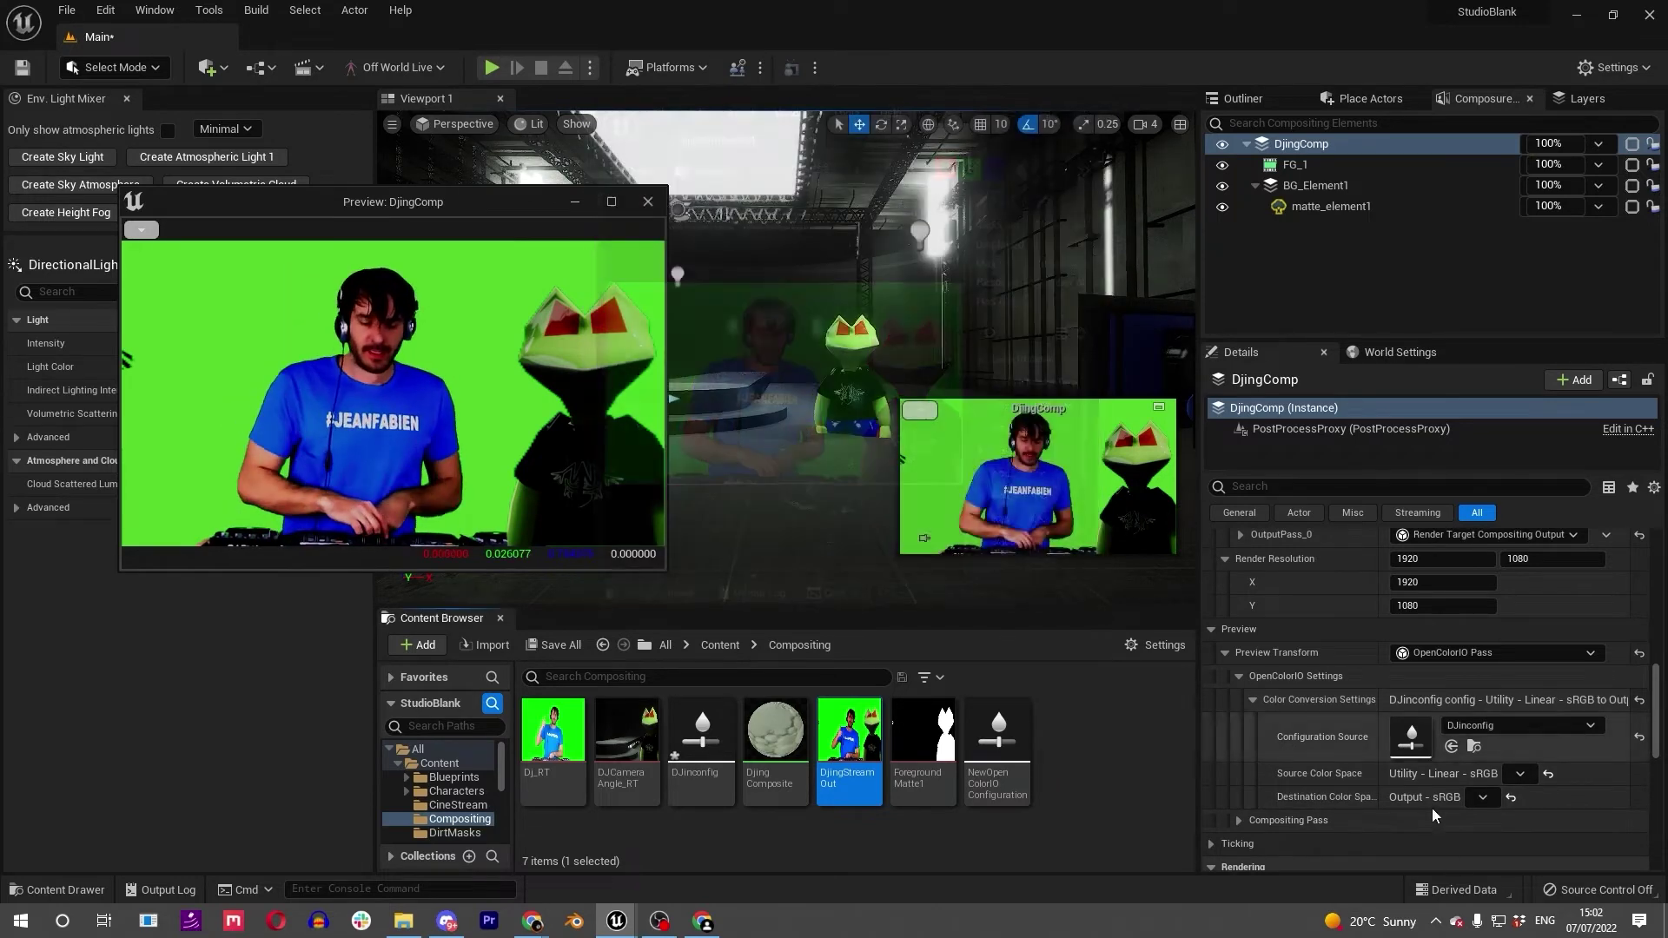
pyautogui.scroll(2, 1329, 759)
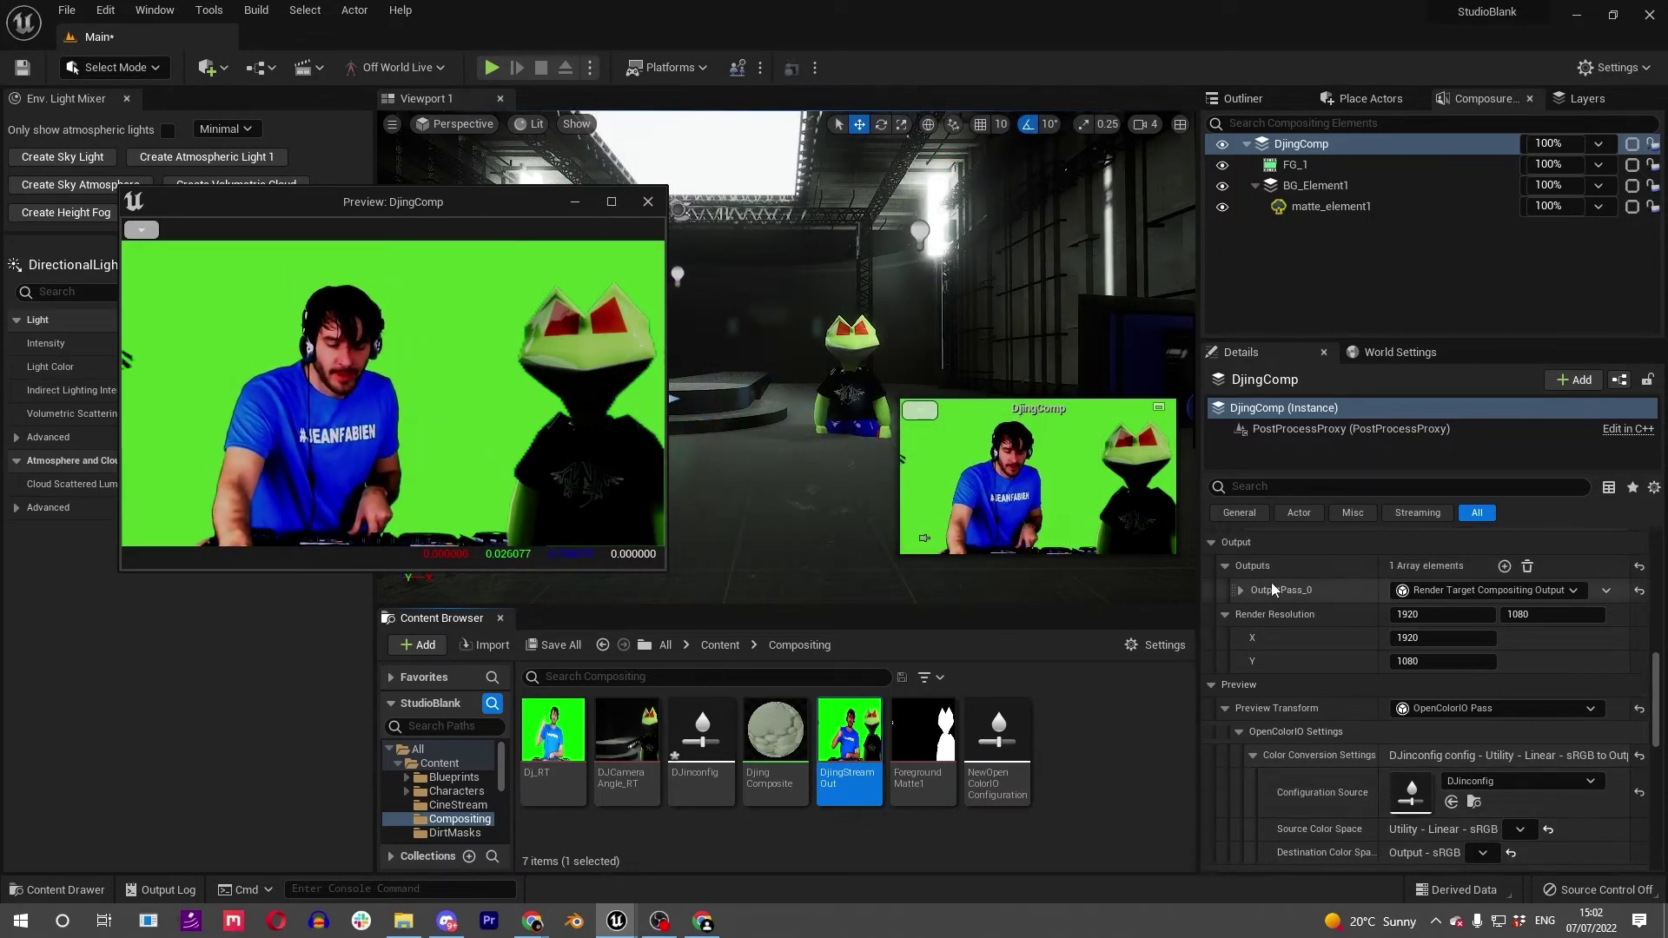
pyautogui.click(1239, 591)
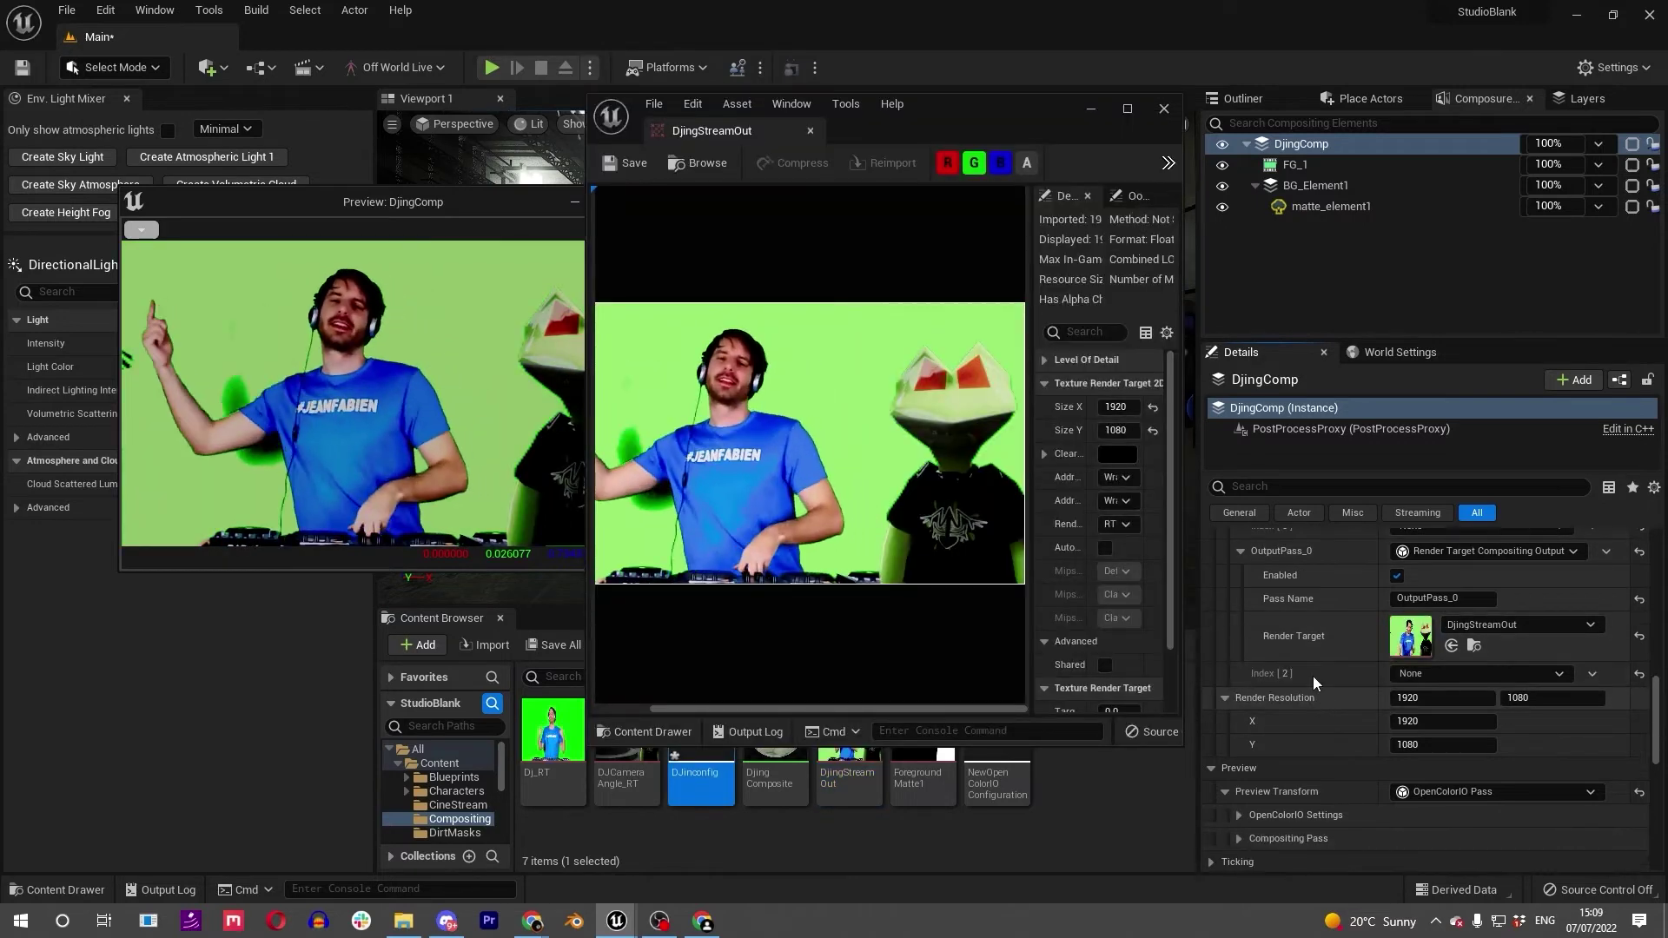
# Review the settings of FG_1, BG_Element1 and matte_element1.
pyautogui.click(1298, 167)
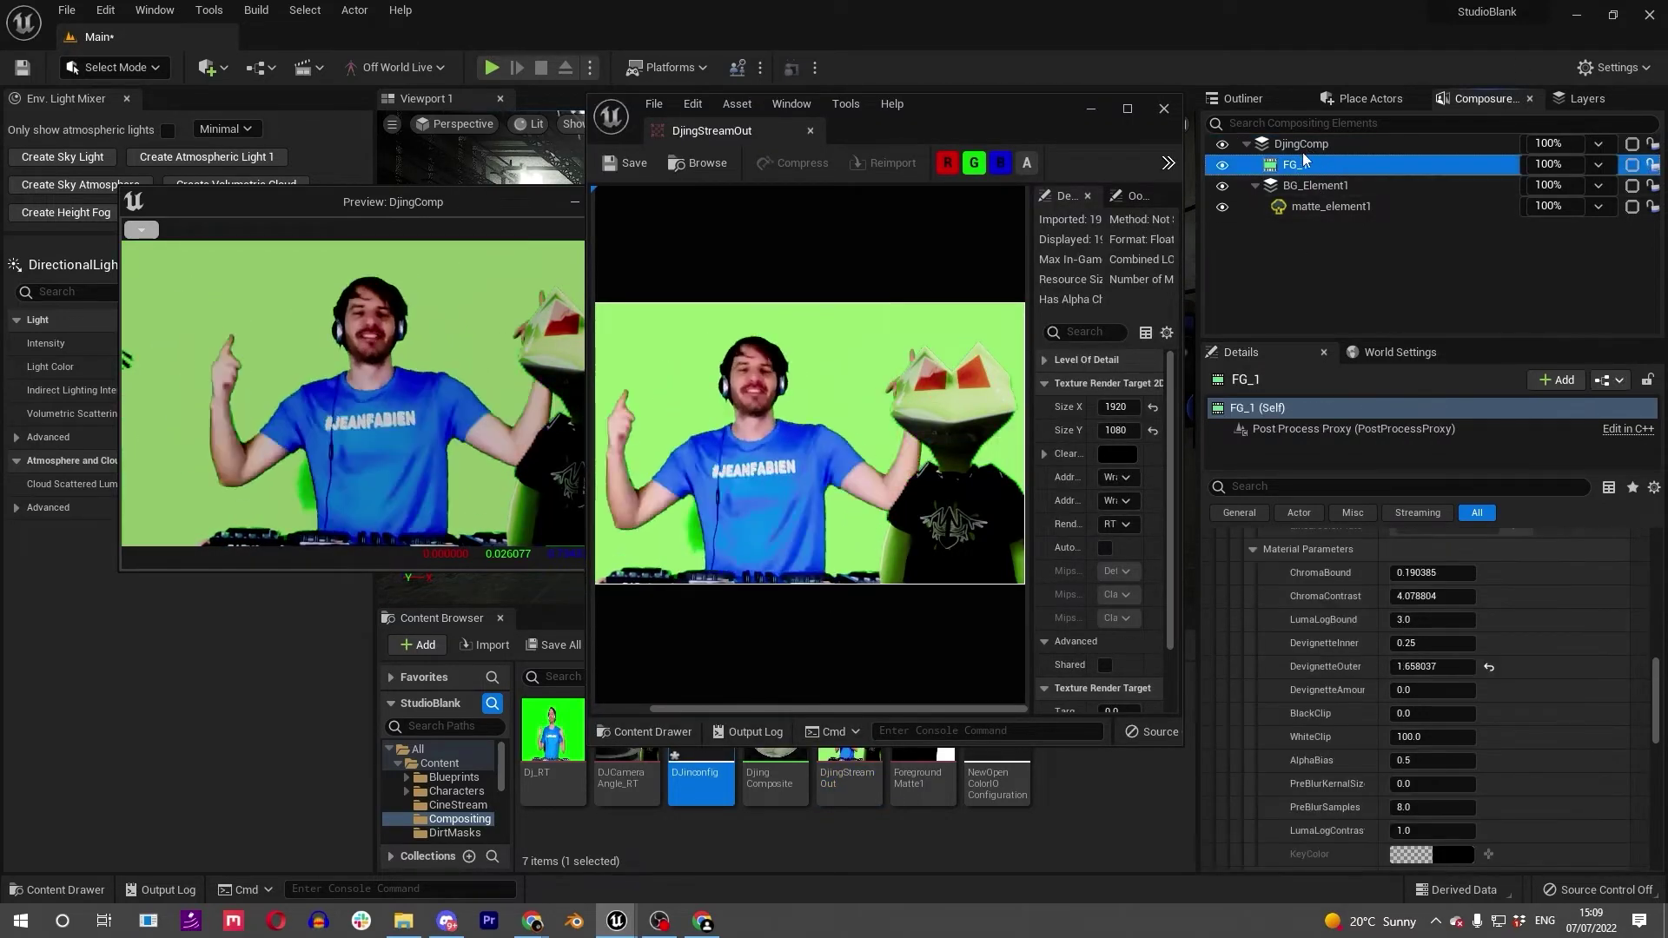
pyautogui.click(1310, 187)
pyautogui.click(1320, 208)
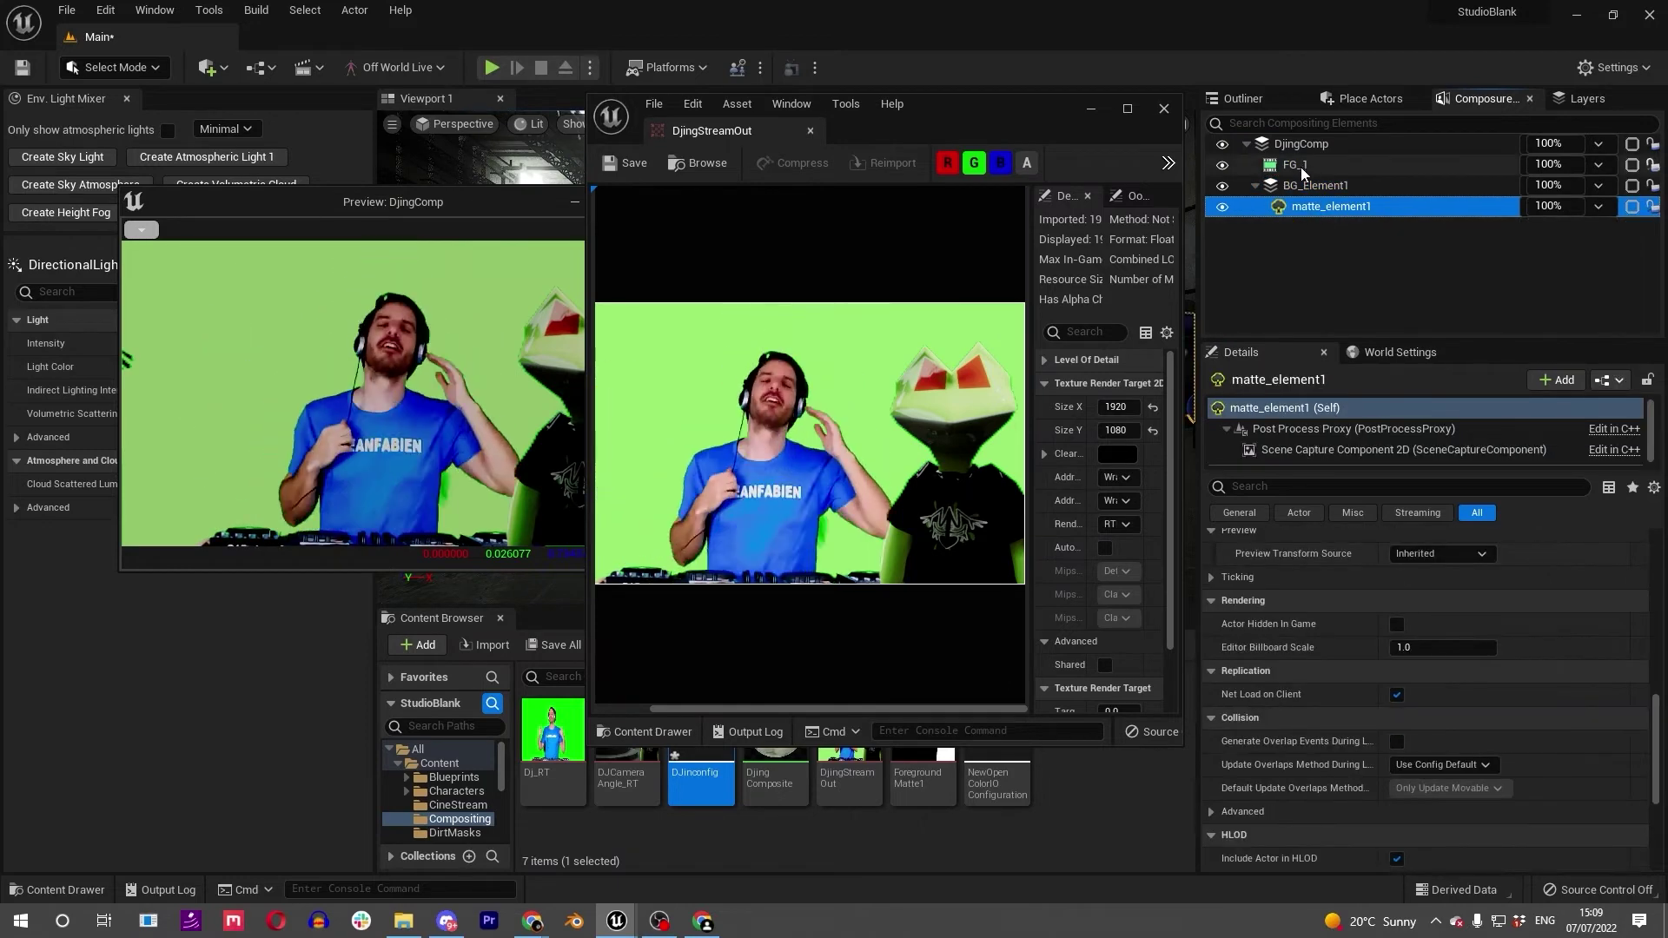
pyautogui.click(1298, 167)
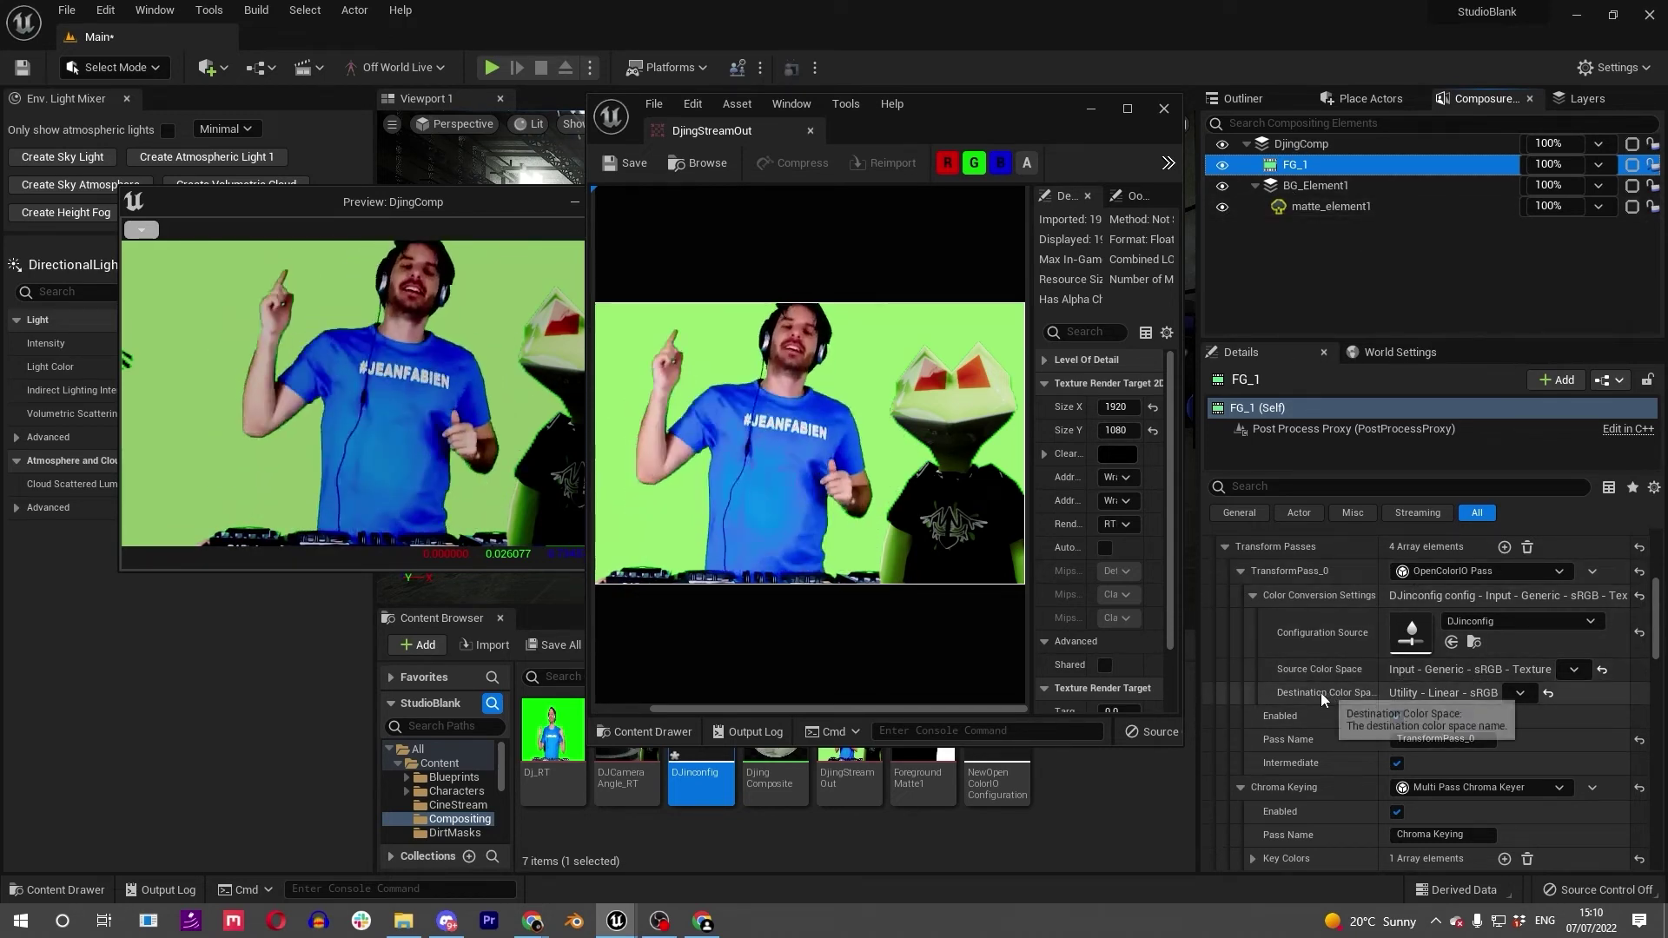
# Review DjingComp's preview transform OpenColorIO settings.
pyautogui.click(1298, 143)
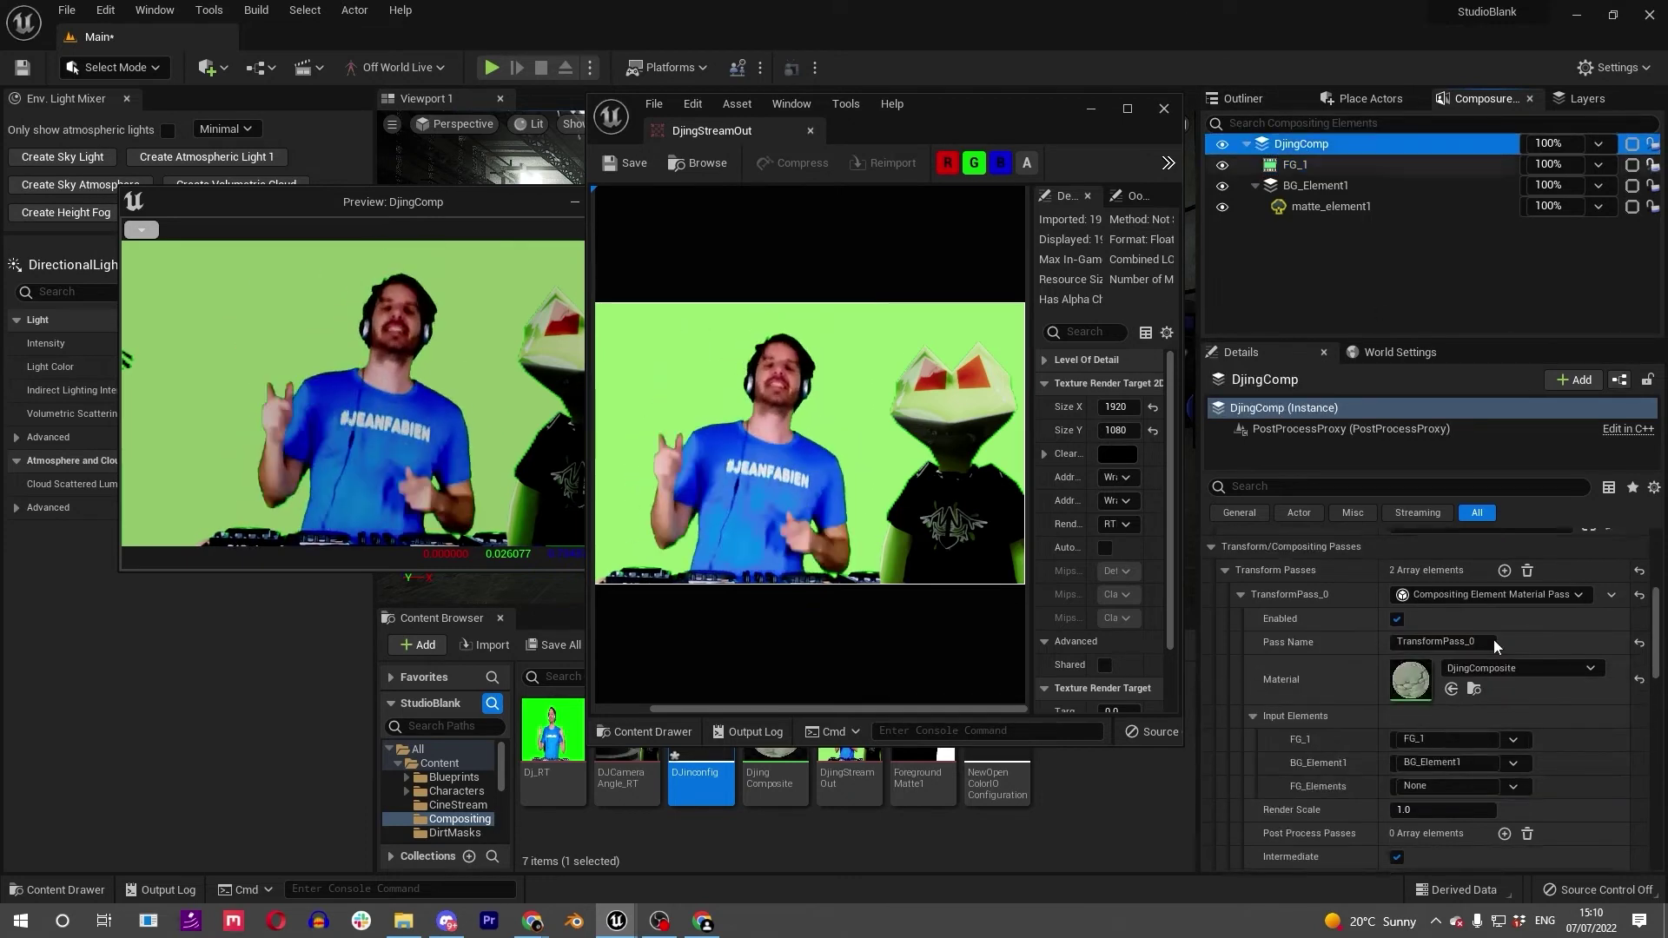
pyautogui.scroll(-10, 1351, 726)
pyautogui.scroll(-2, 1352, 726)
pyautogui.click(1239, 628)
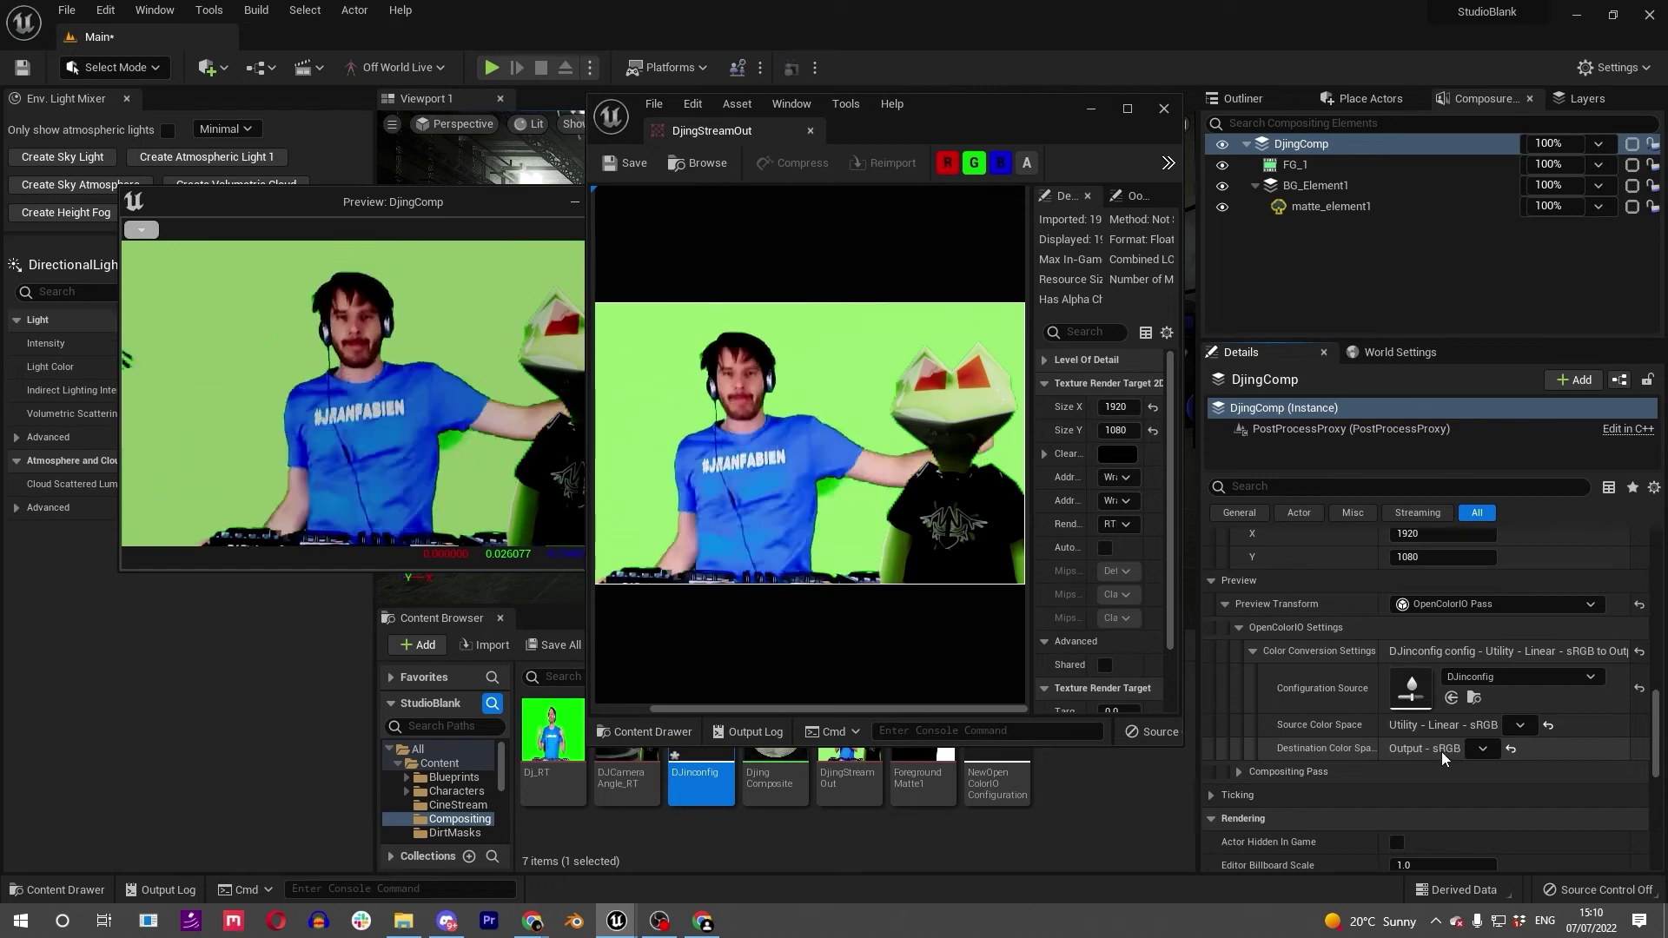
pyautogui.scroll(5, 1256, 644)
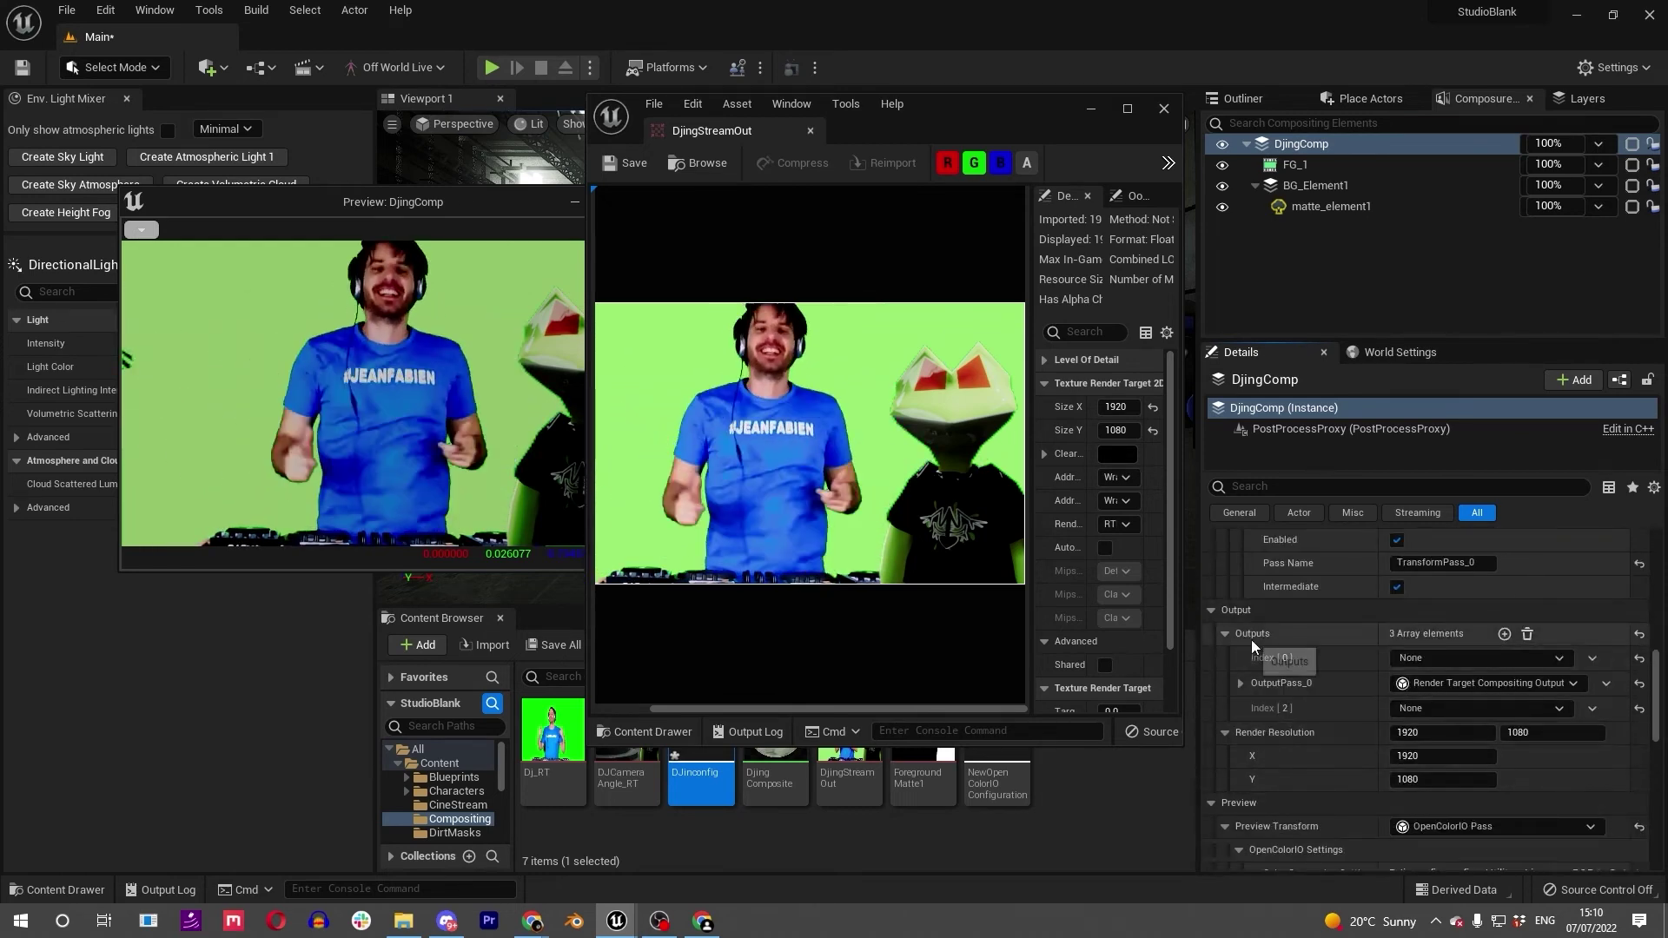
pyautogui.scroll(-1, 1425, 847)
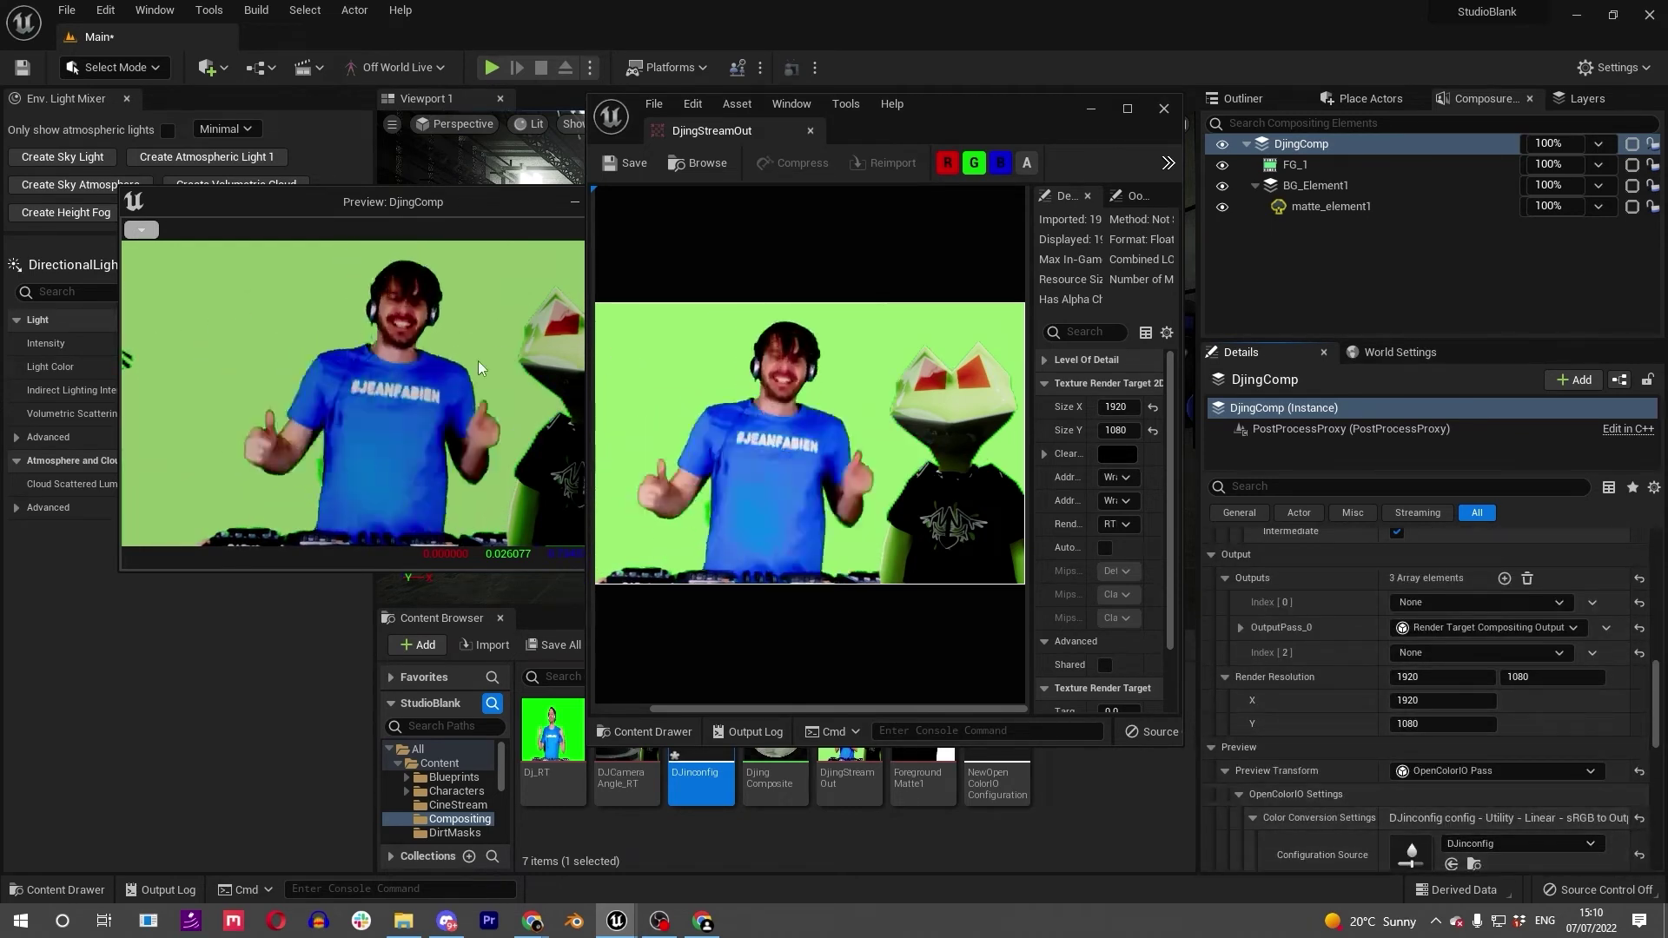
pyautogui.scroll(4, 1302, 792)
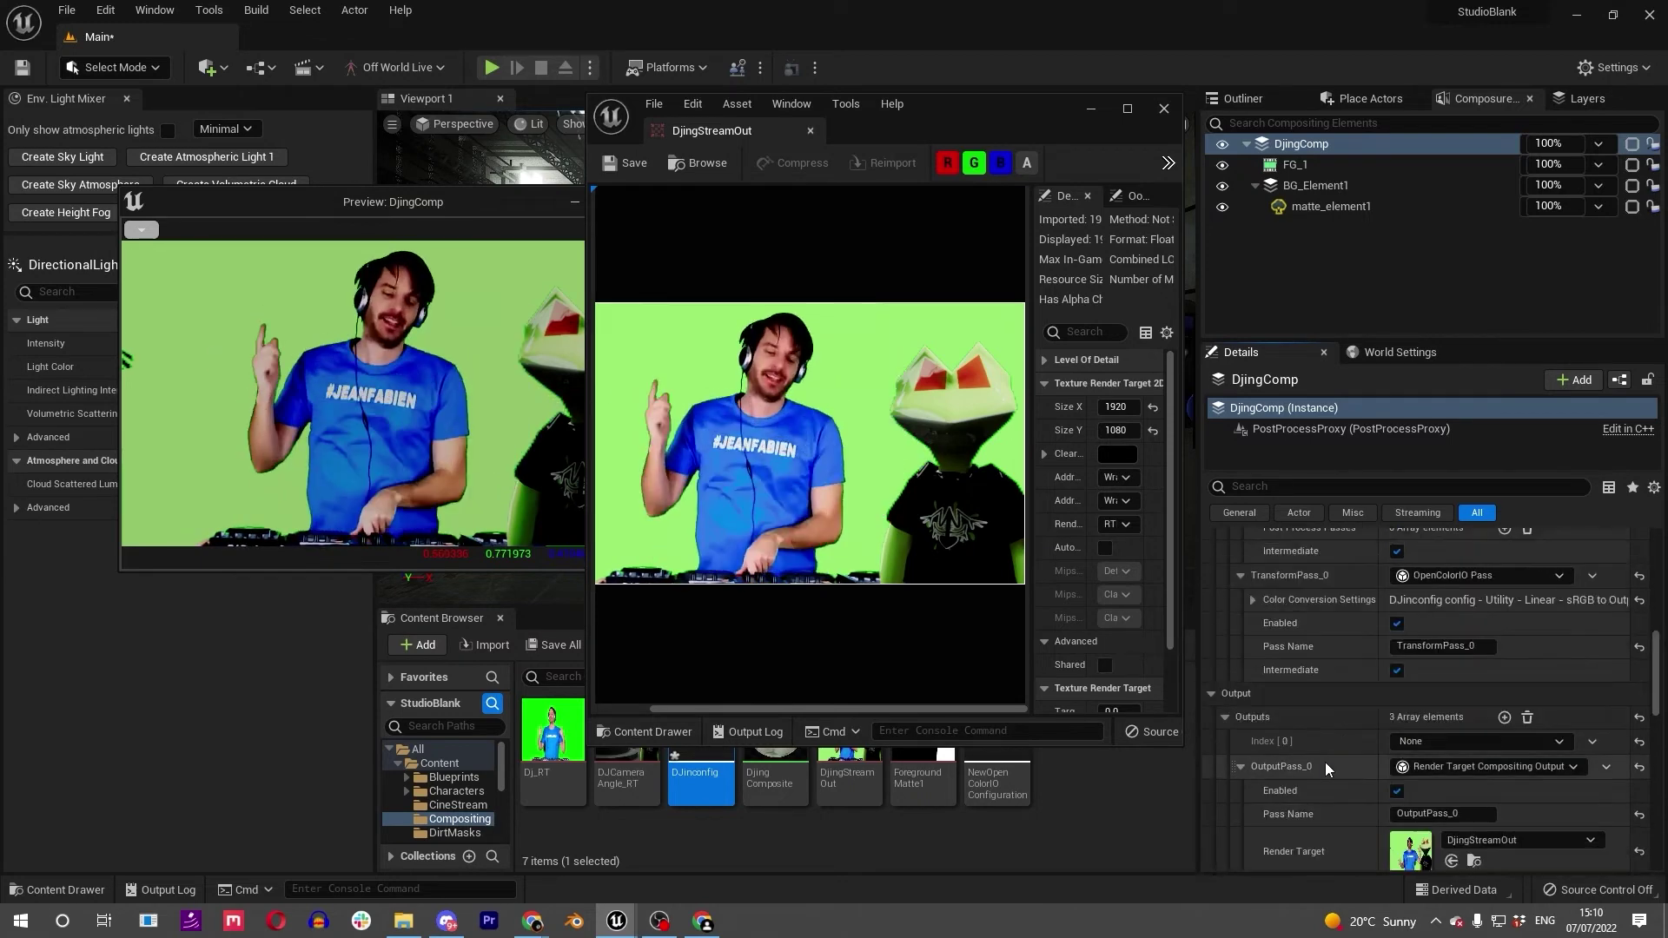
pyautogui.scroll(6, 1307, 799)
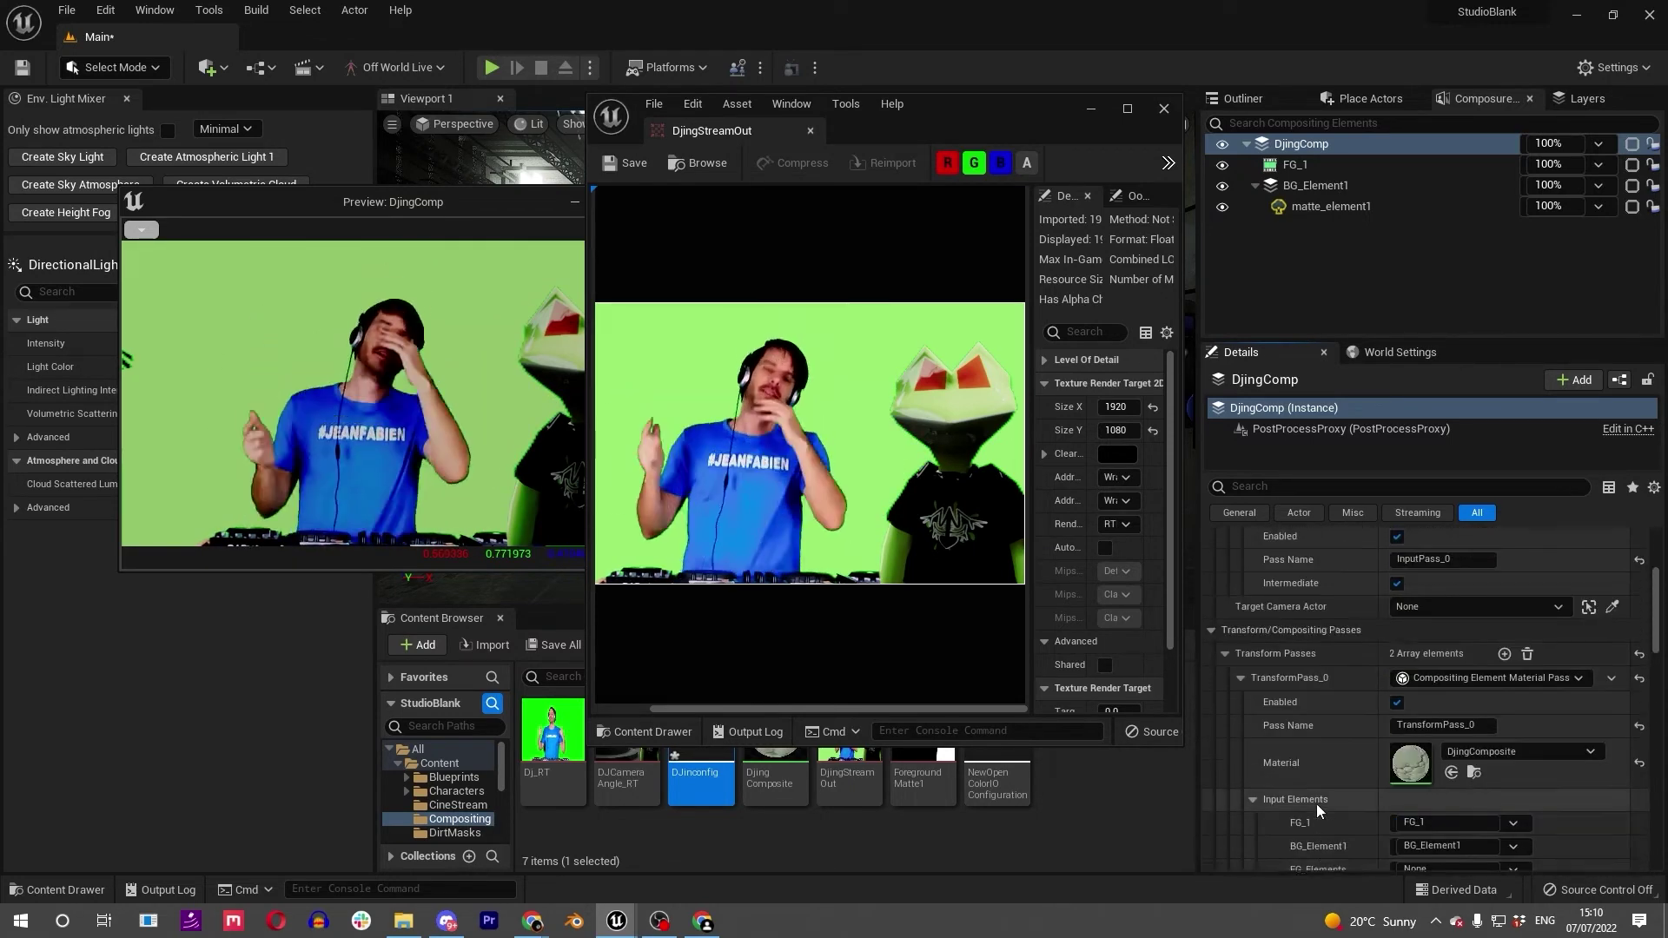
pyautogui.scroll(-5, 1317, 811)
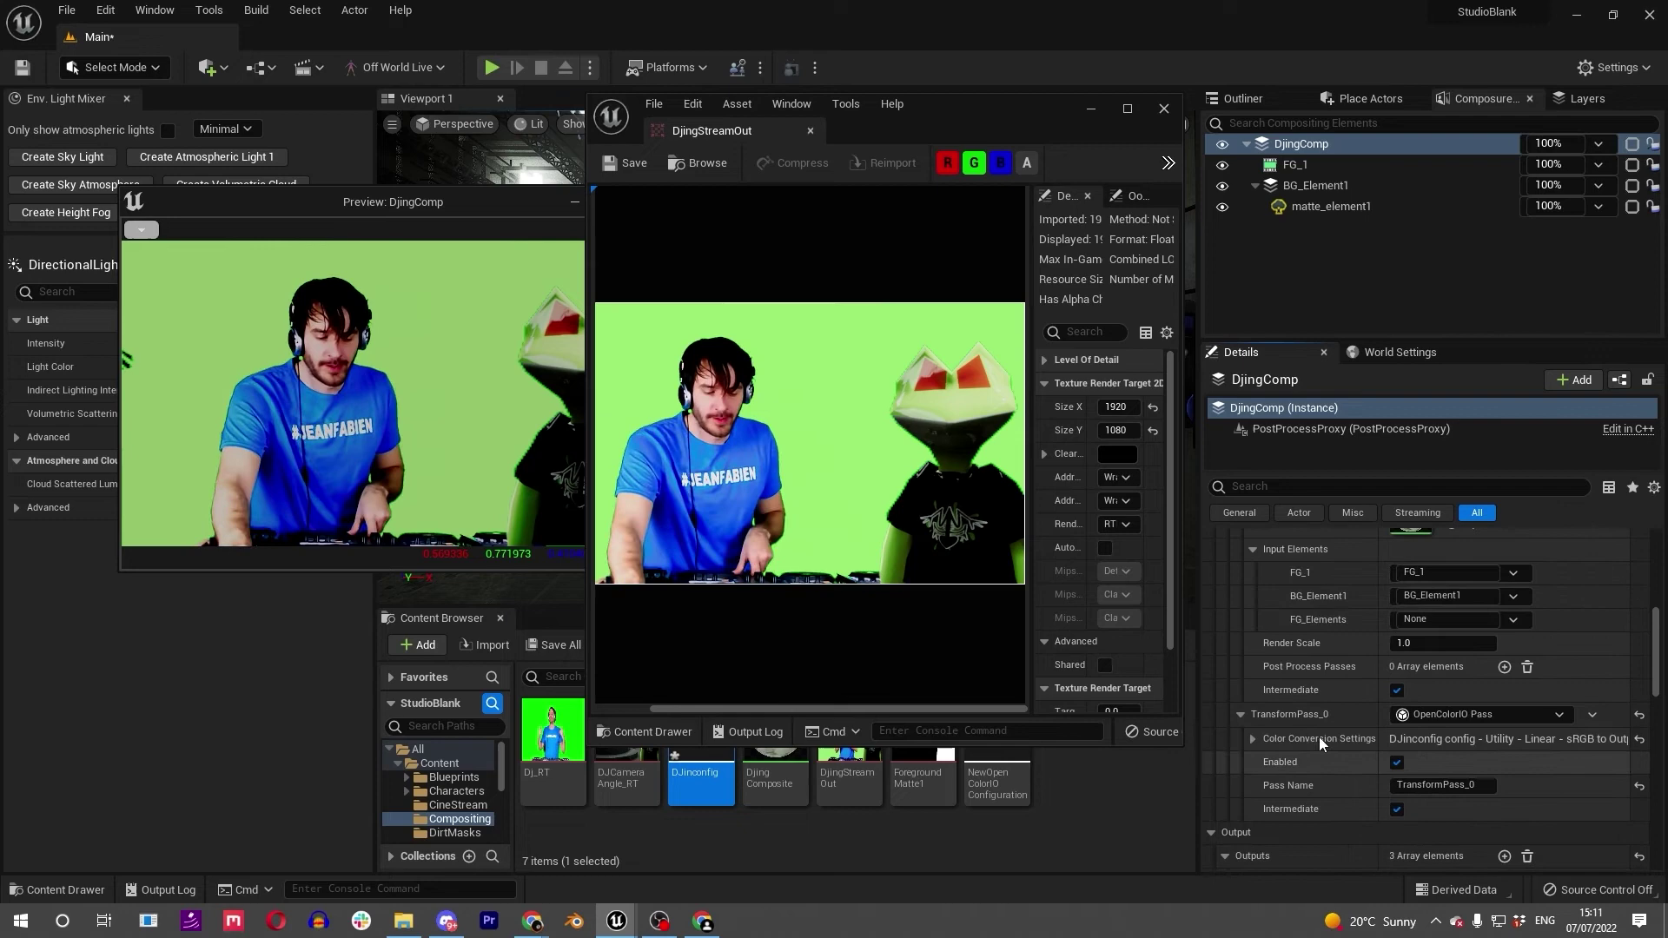
# Set DjingComp's OpenColorIO transform pass element to None.
pyautogui.click(1295, 165)
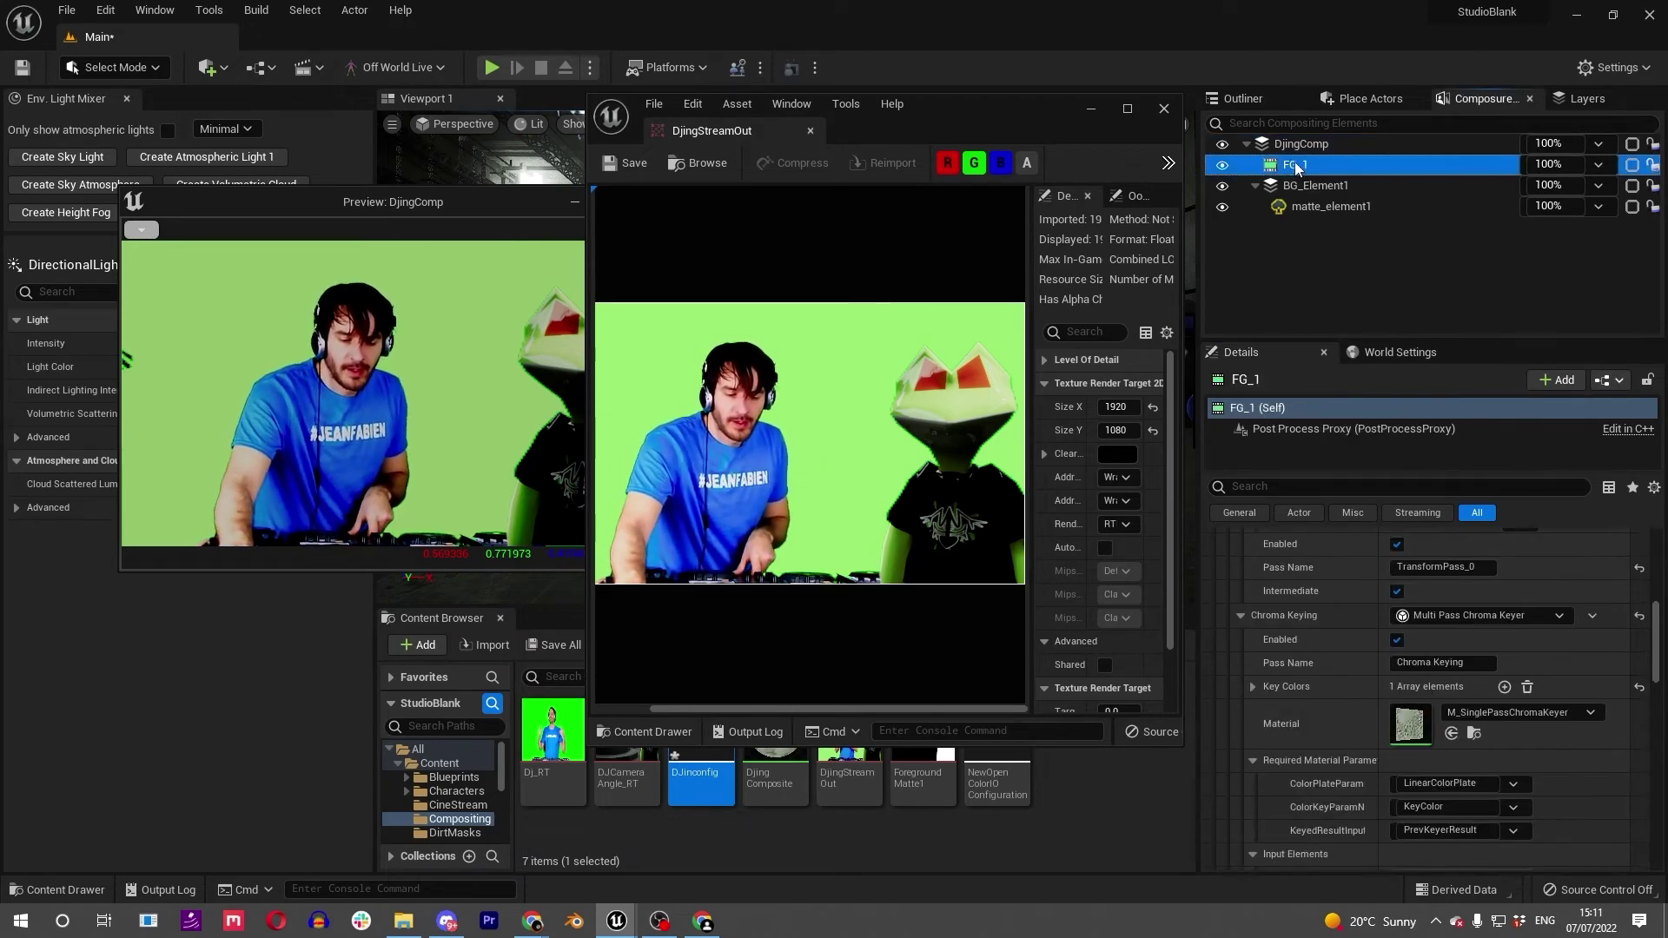
pyautogui.click(1301, 144)
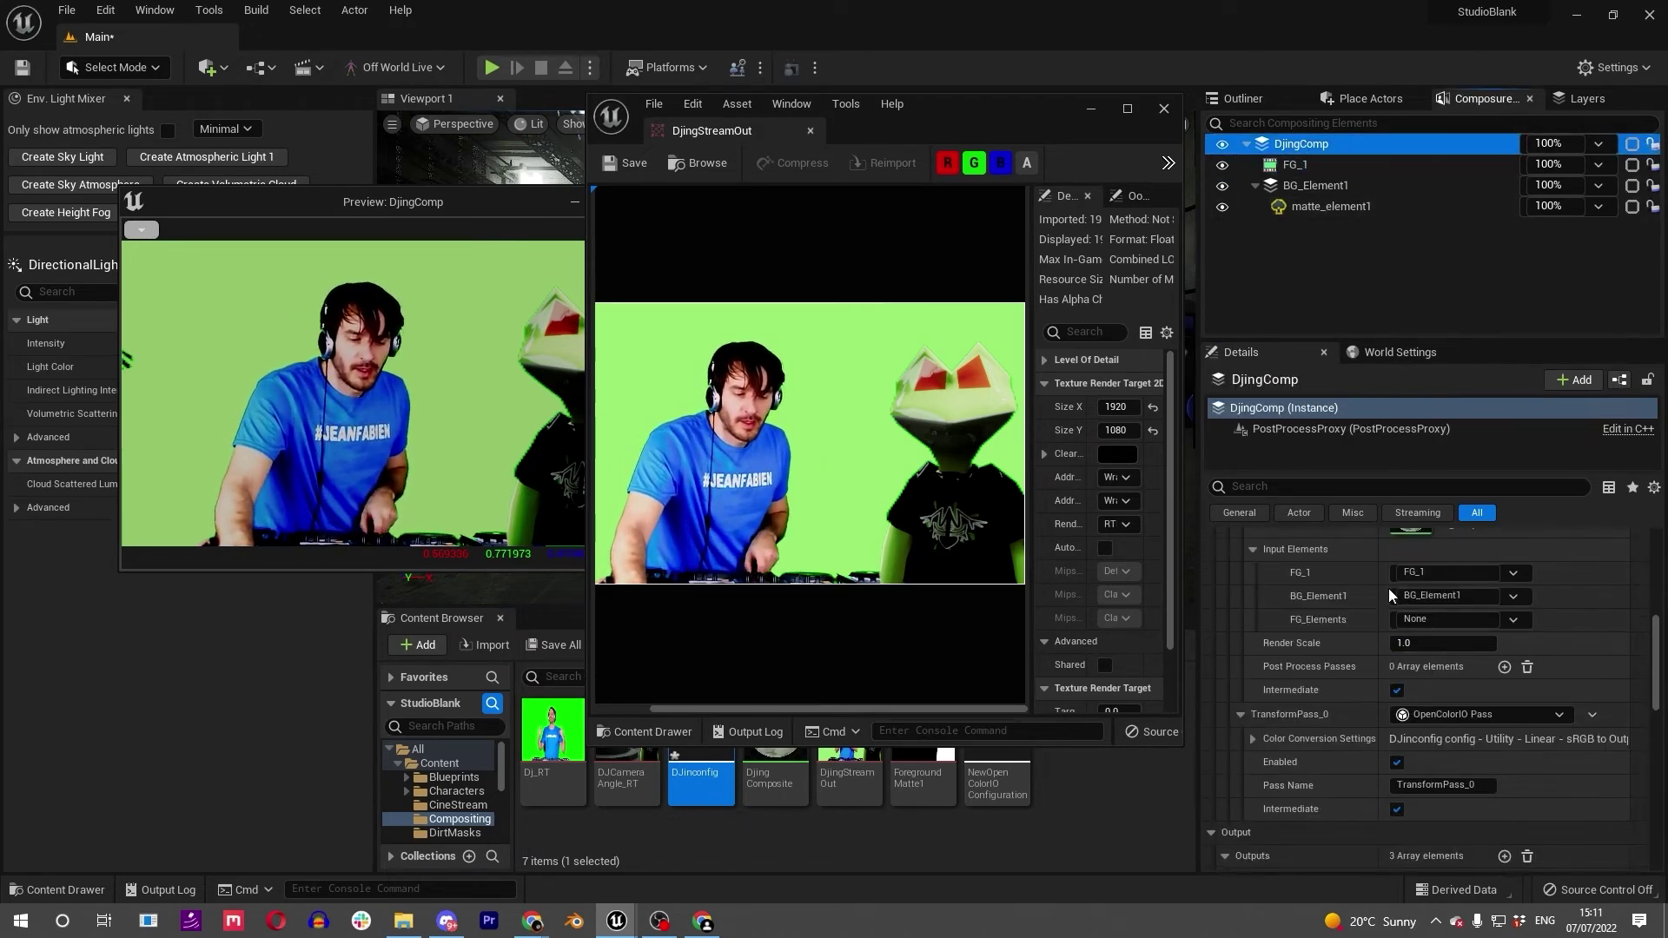
pyautogui.scroll(-2, 1648, 680)
pyautogui.click(1639, 659)
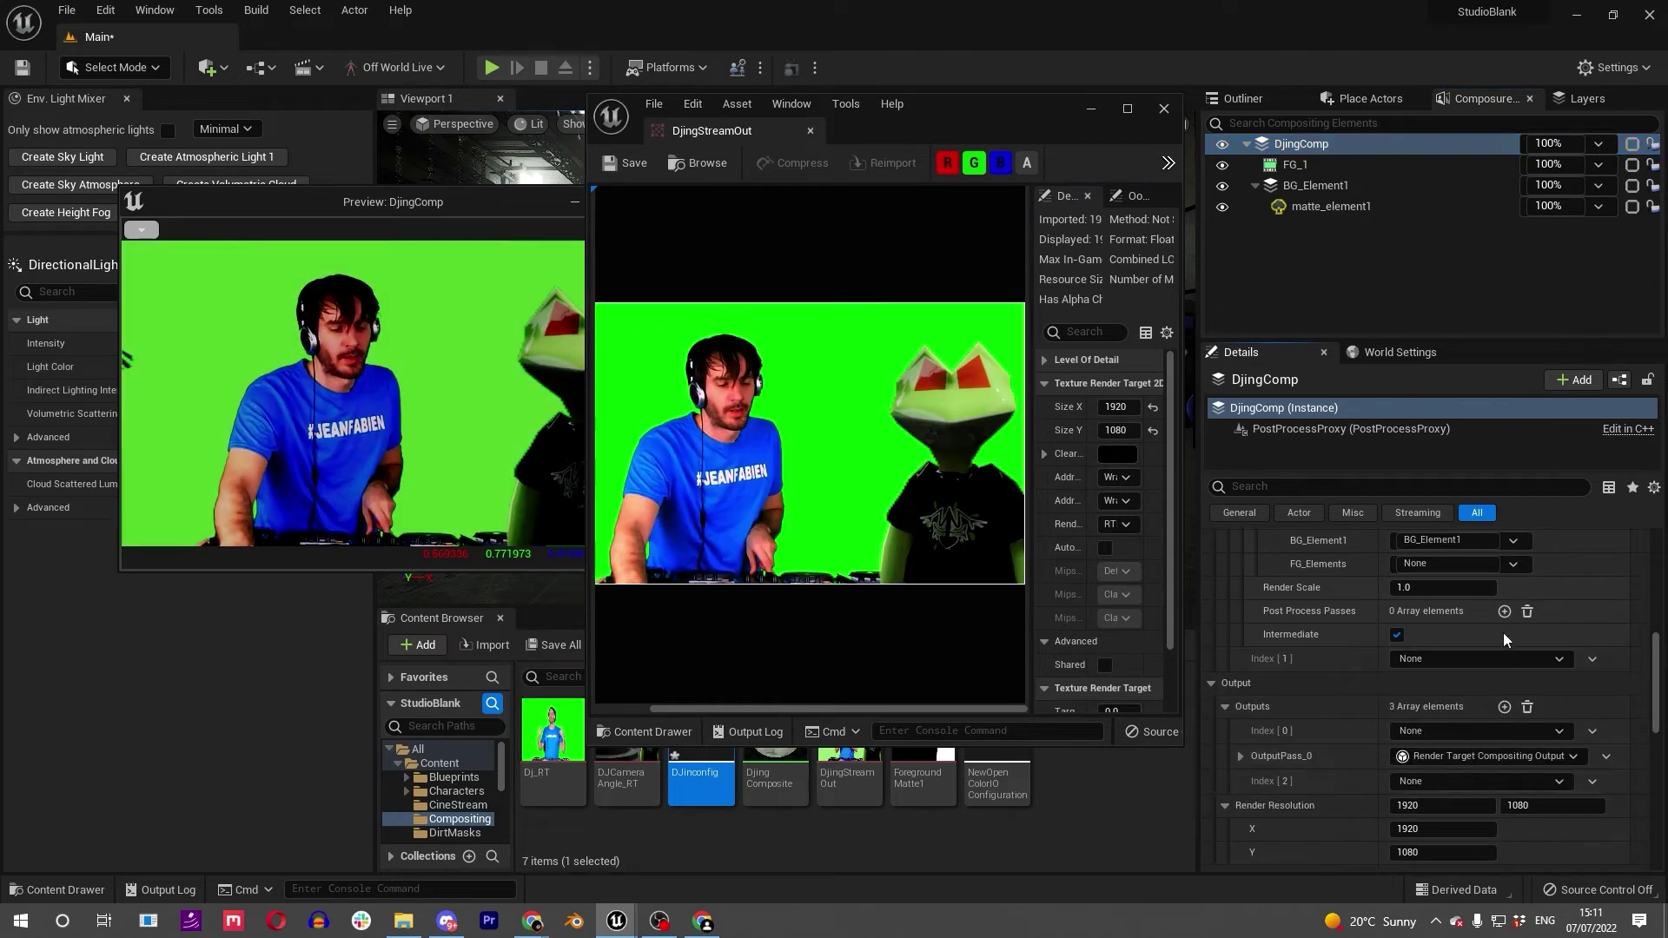
pyautogui.scroll(-1, 1329, 733)
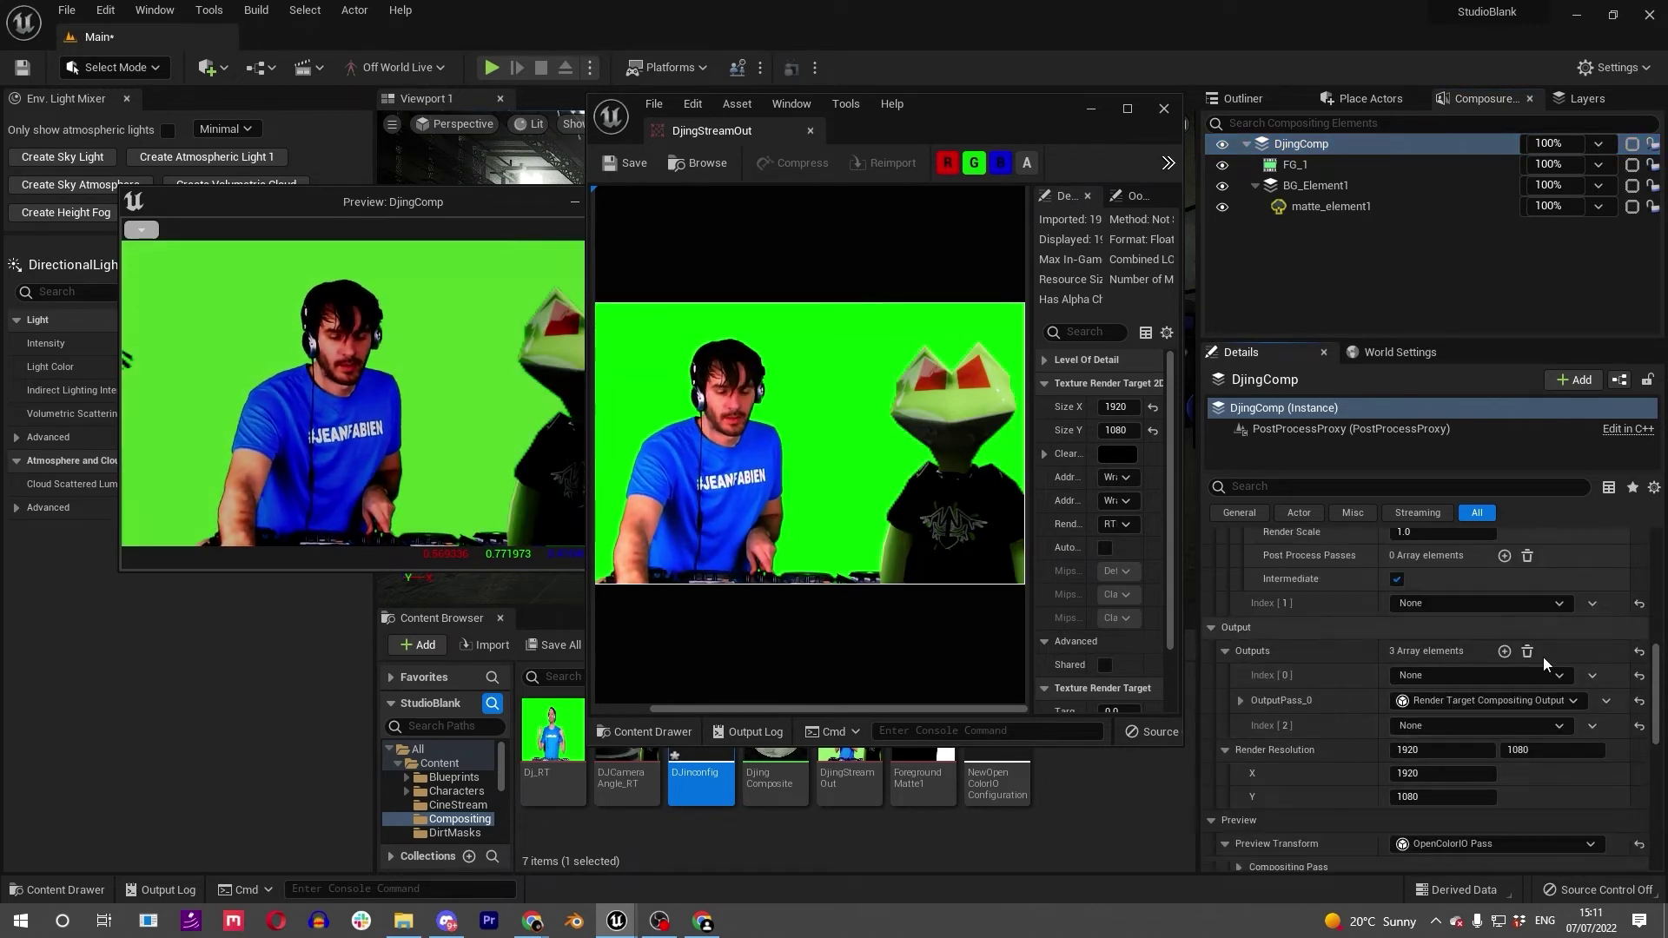
# Add a media capture output pass to DjingComp, leaving its capture settings unchanged.
pyautogui.click(1241, 752)
pyautogui.scroll(-3, 1247, 766)
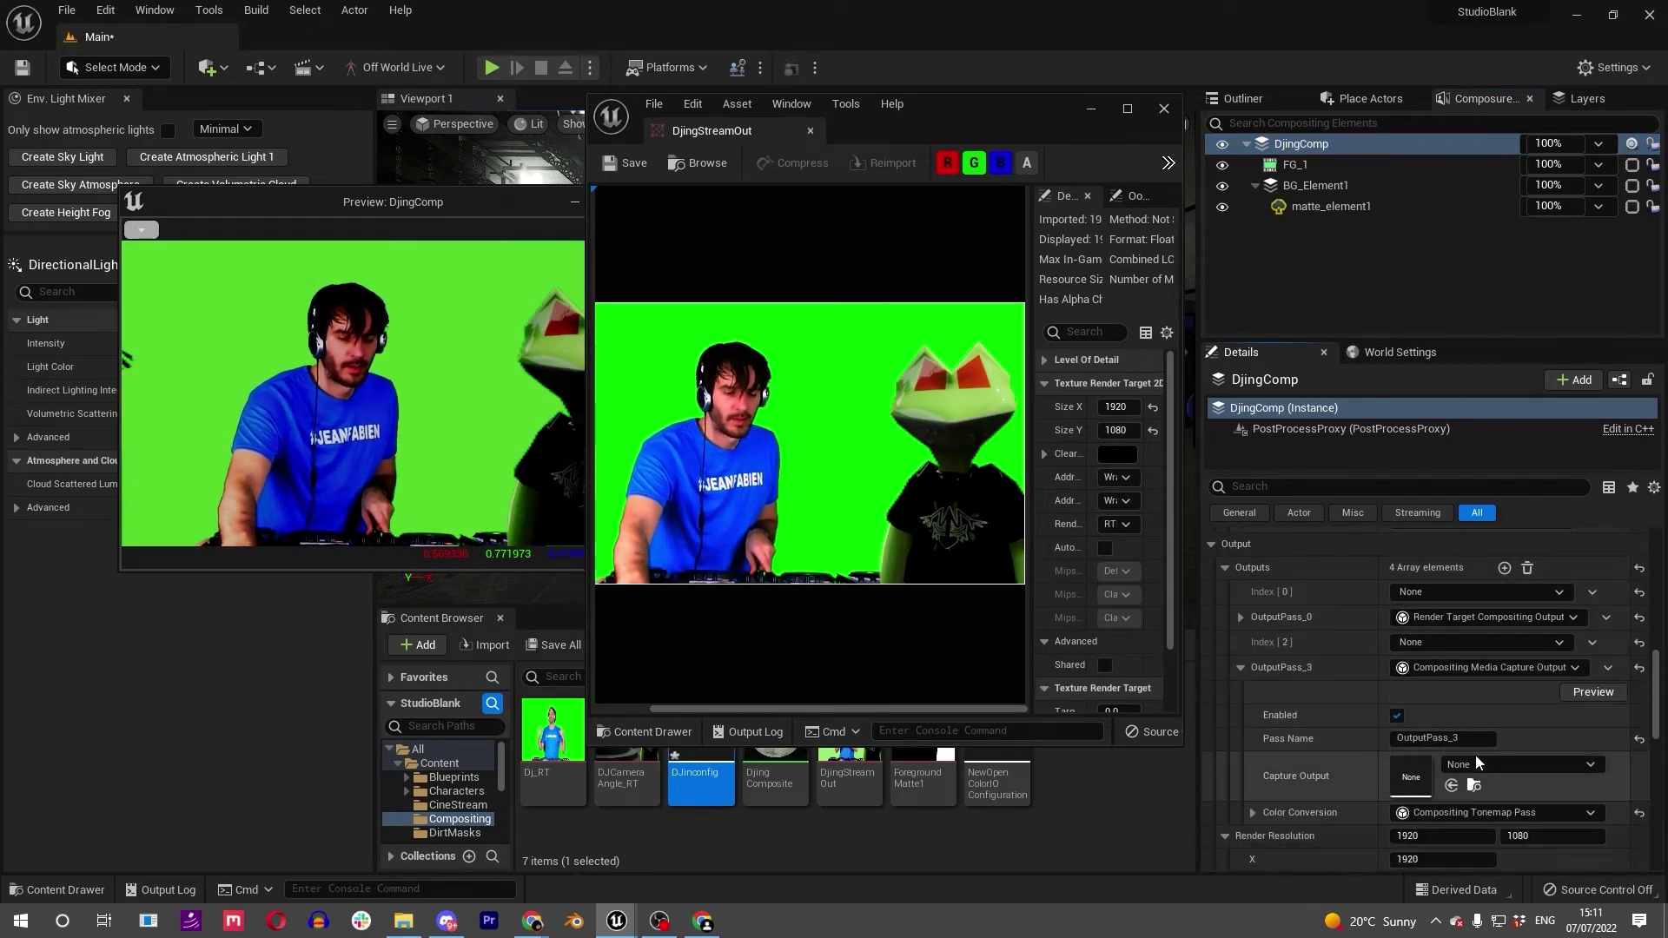
pyautogui.click(1488, 764)
pyautogui.click(1515, 782)
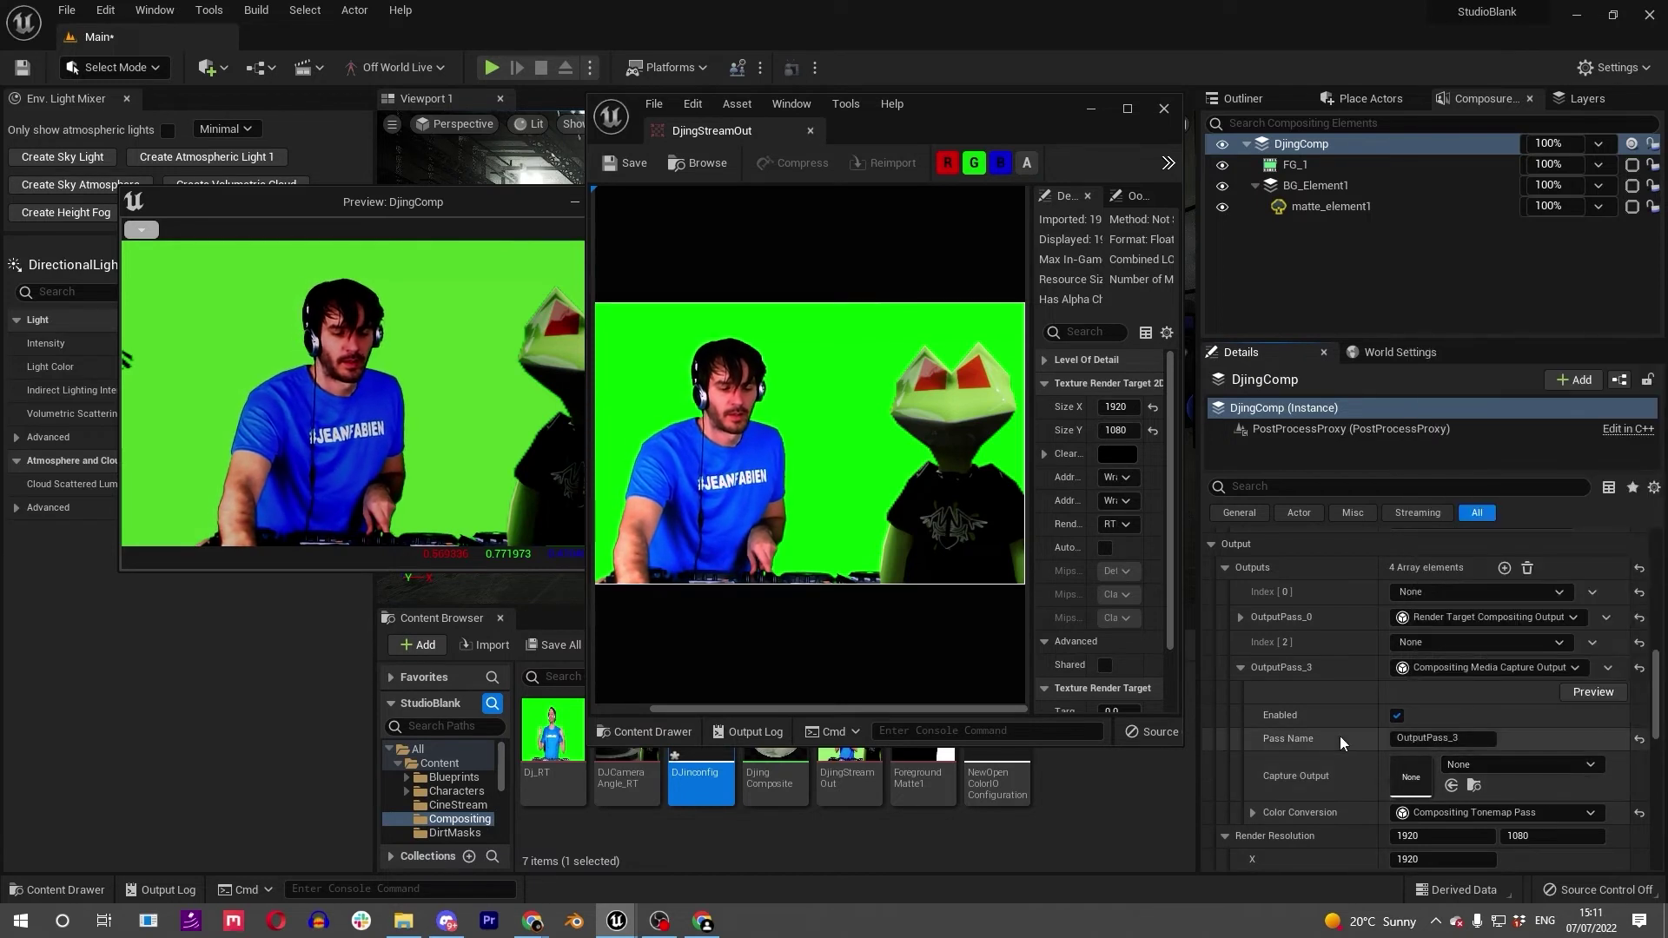
pyautogui.scroll(-1, 1326, 739)
pyautogui.scroll(-1, 1261, 768)
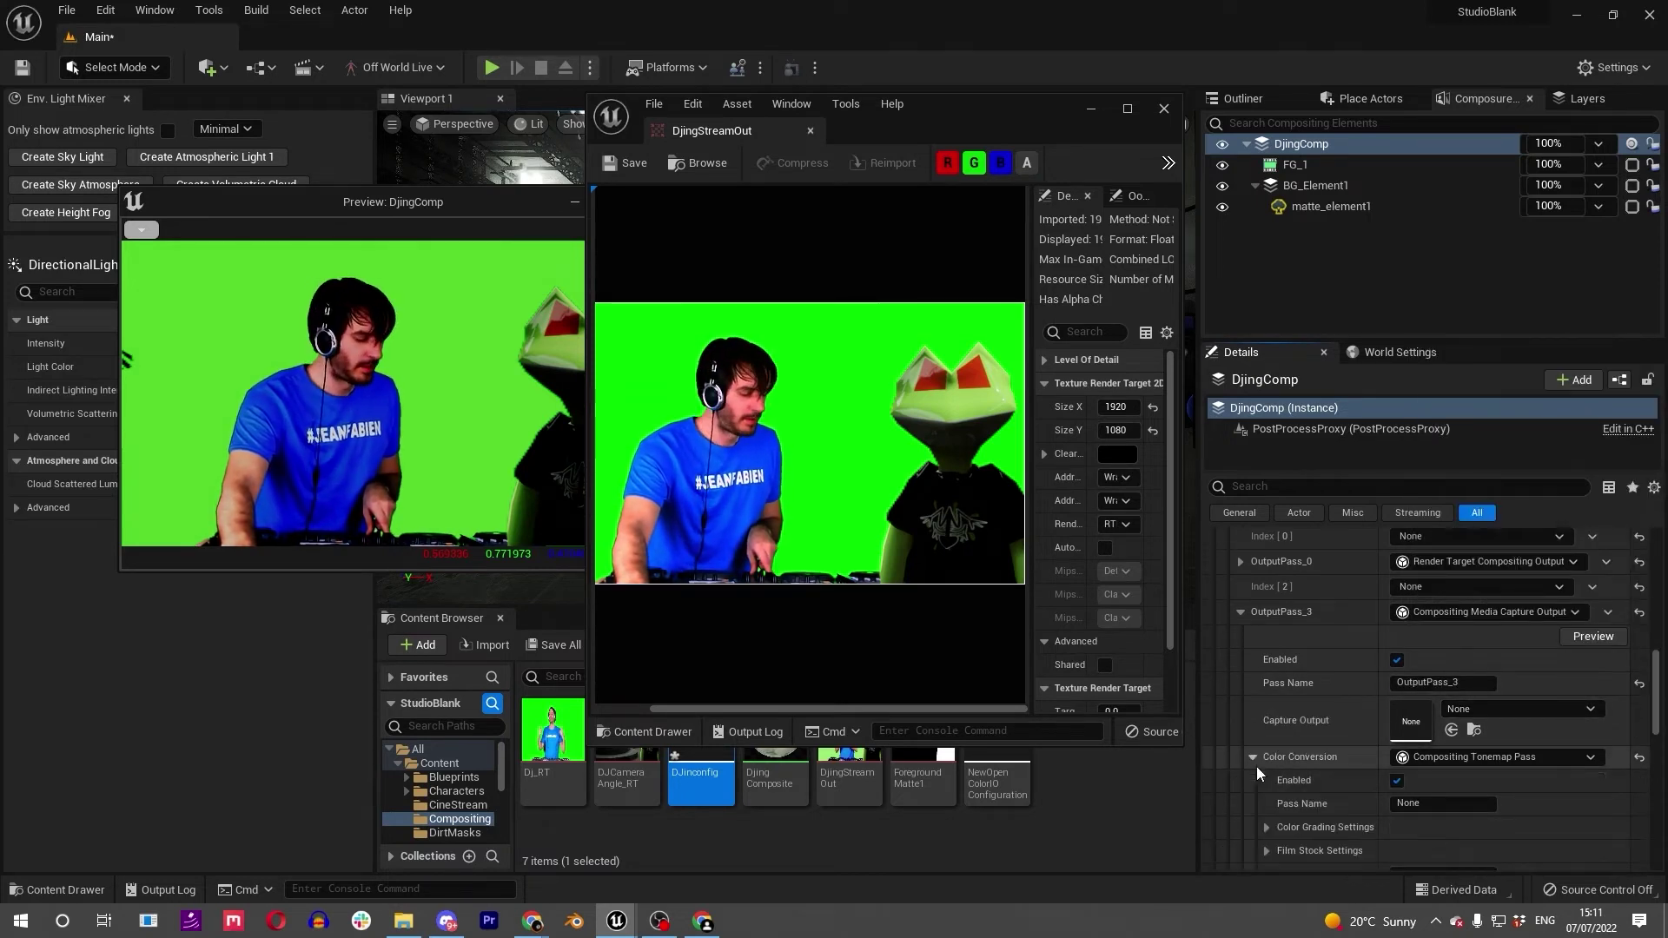
pyautogui.scroll(-1, 1259, 774)
pyautogui.scroll(-2, 1496, 733)
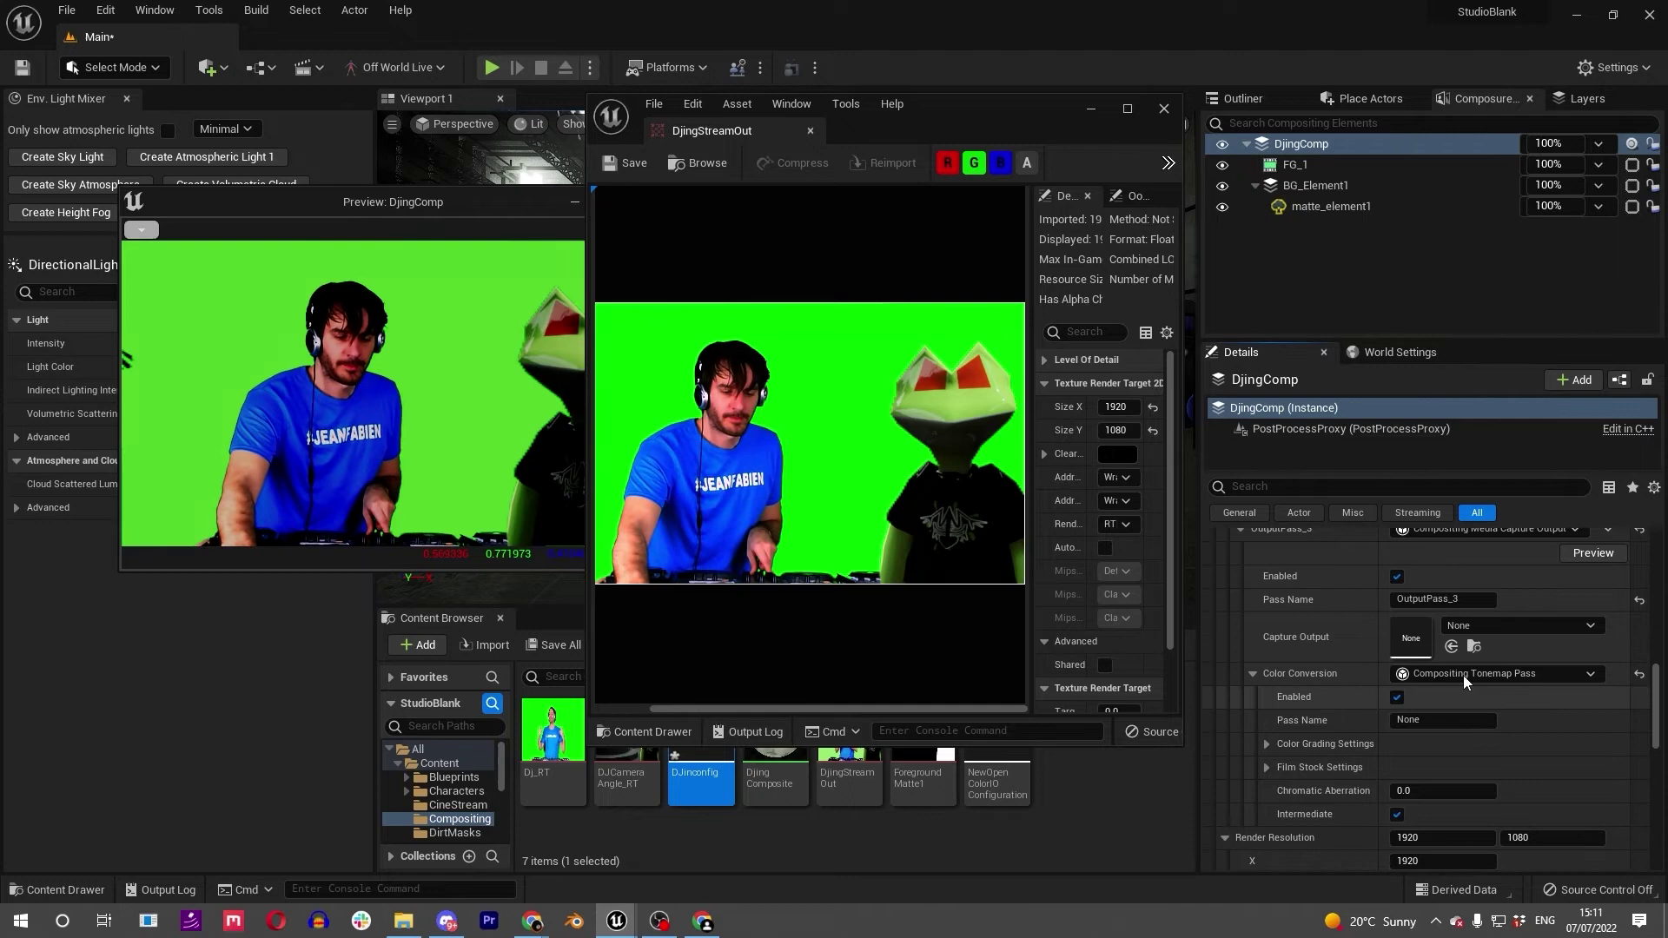
# Set the output pass's Color Conversion to an OpenColorIO Pass using DJinconfig.
pyautogui.click(1266, 743)
pyautogui.scroll(-2, 1282, 721)
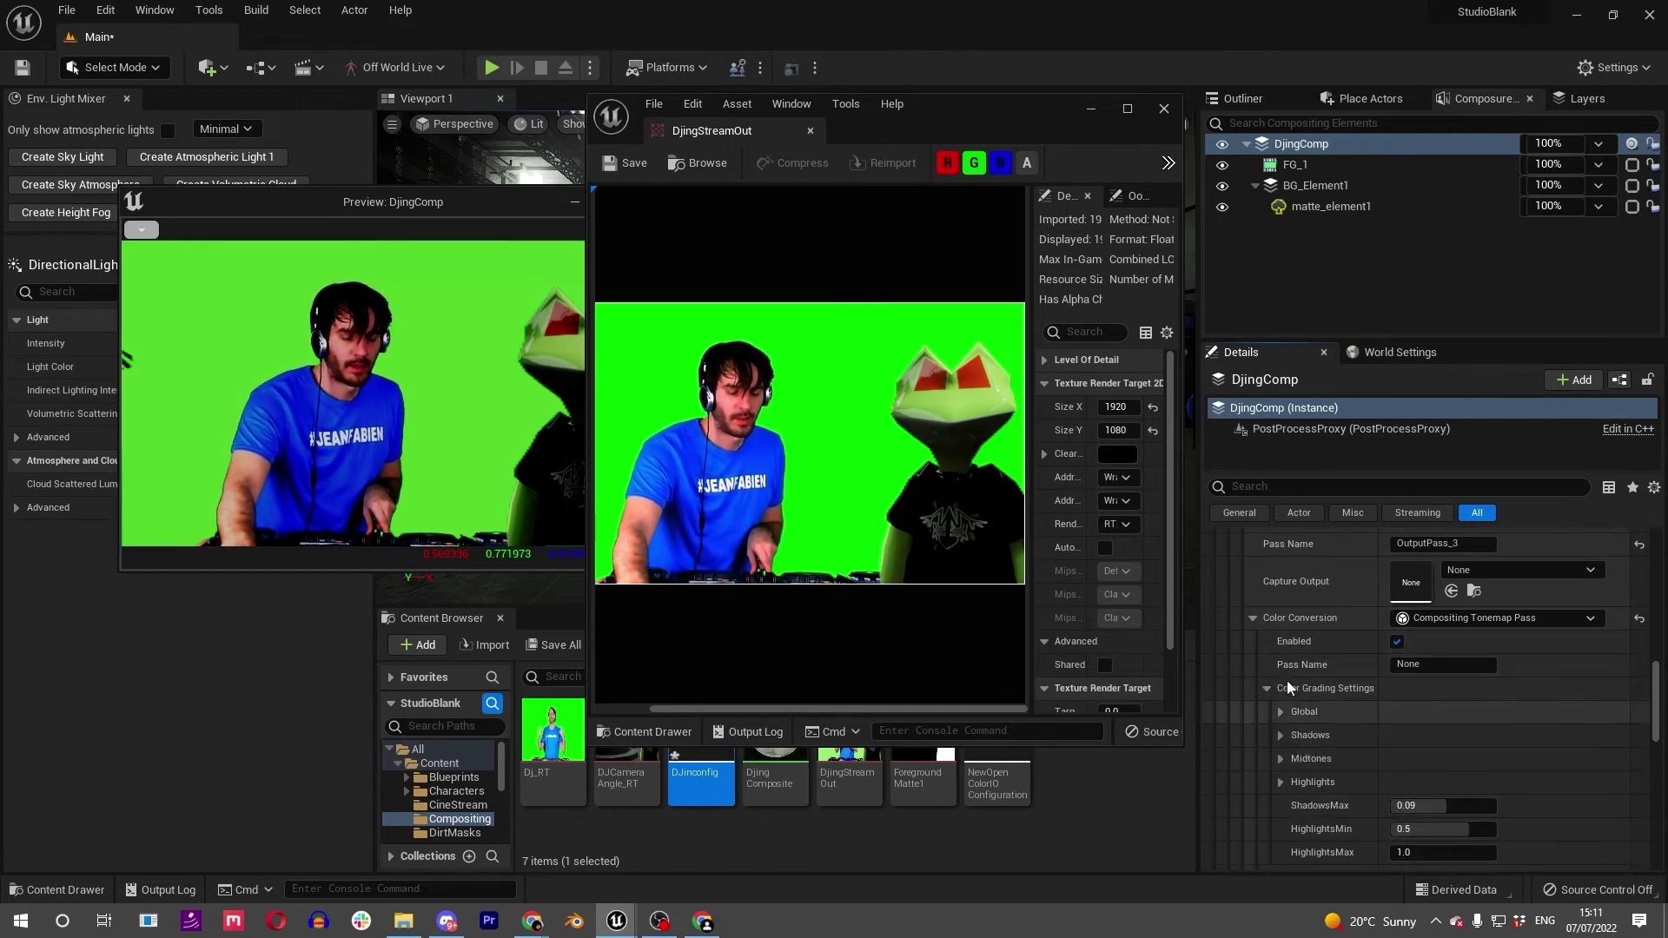
pyautogui.click(1494, 618)
pyautogui.click(1459, 763)
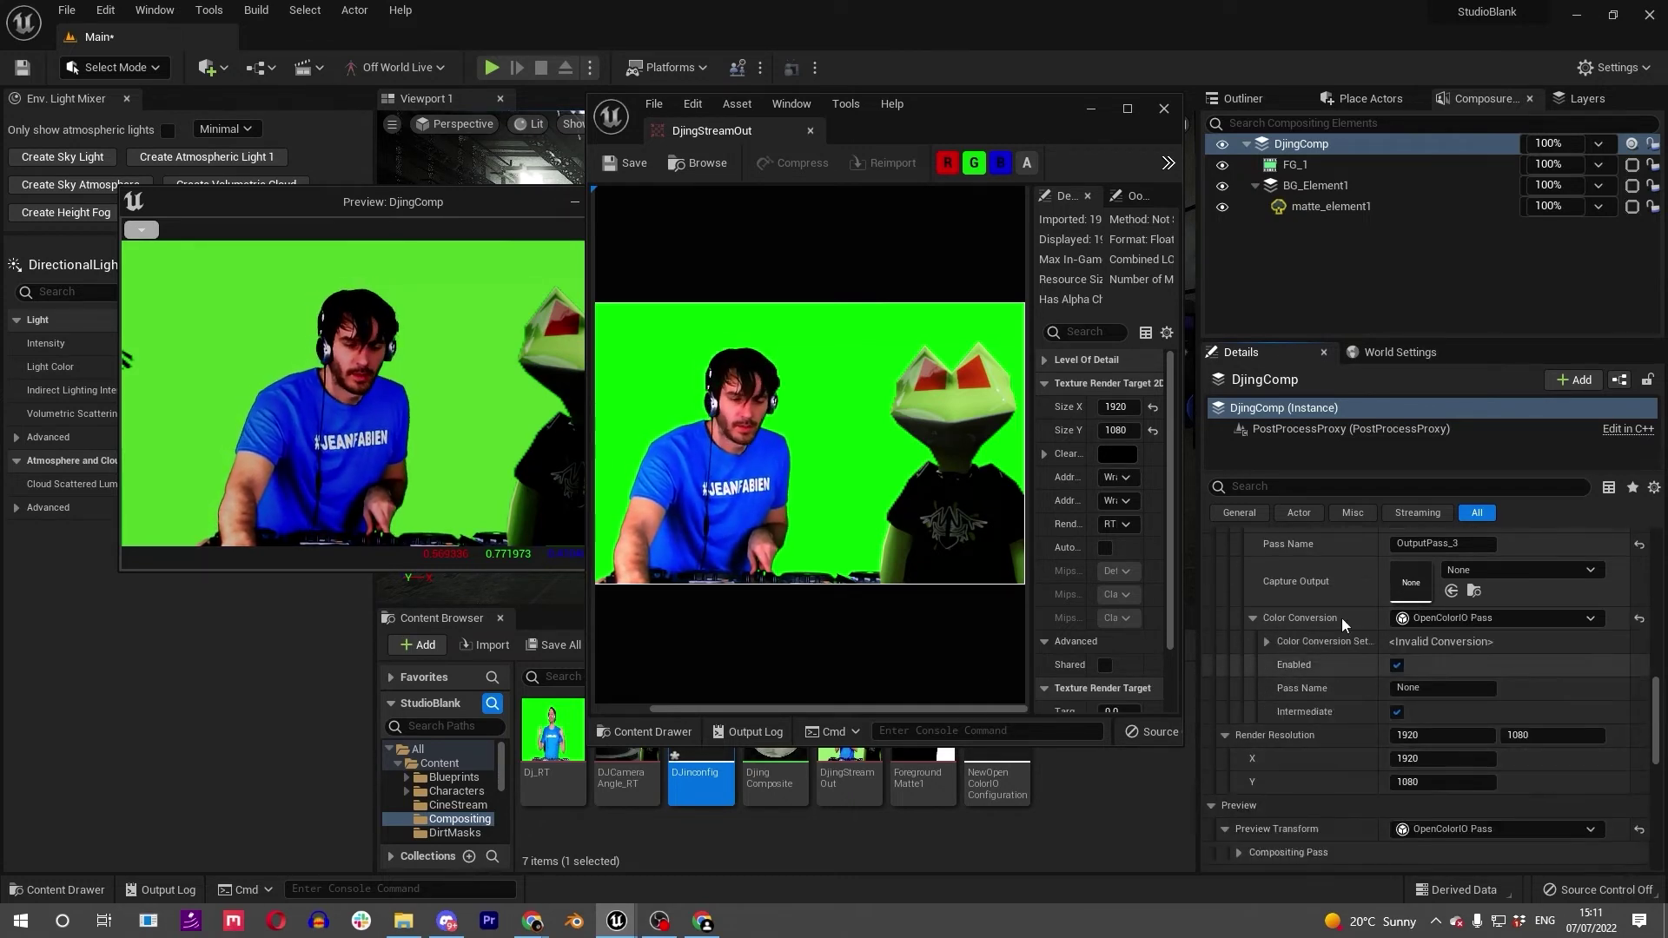
pyautogui.click(1266, 641)
pyautogui.scroll(-1, 1389, 660)
pyautogui.click(1599, 643)
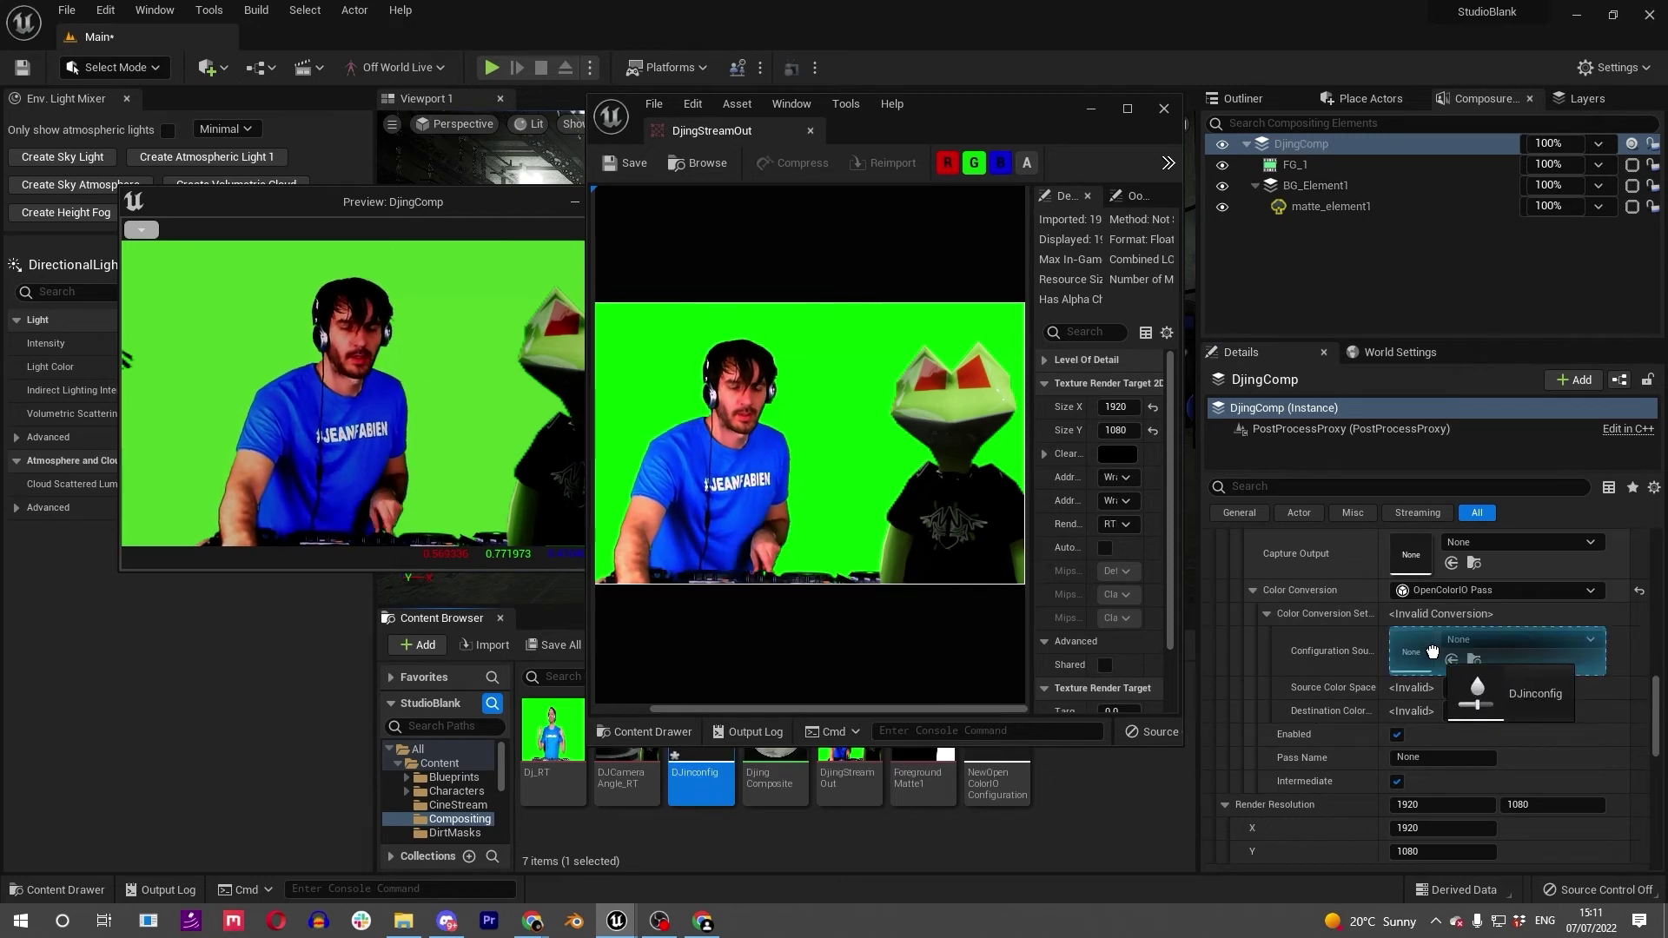
pyautogui.click(1442, 682)
# Convert Utility - Linear - sRGB to Output - sRGB, then reset the output pass to None.
pyautogui.scroll(-1, 1460, 678)
pyautogui.click(1459, 661)
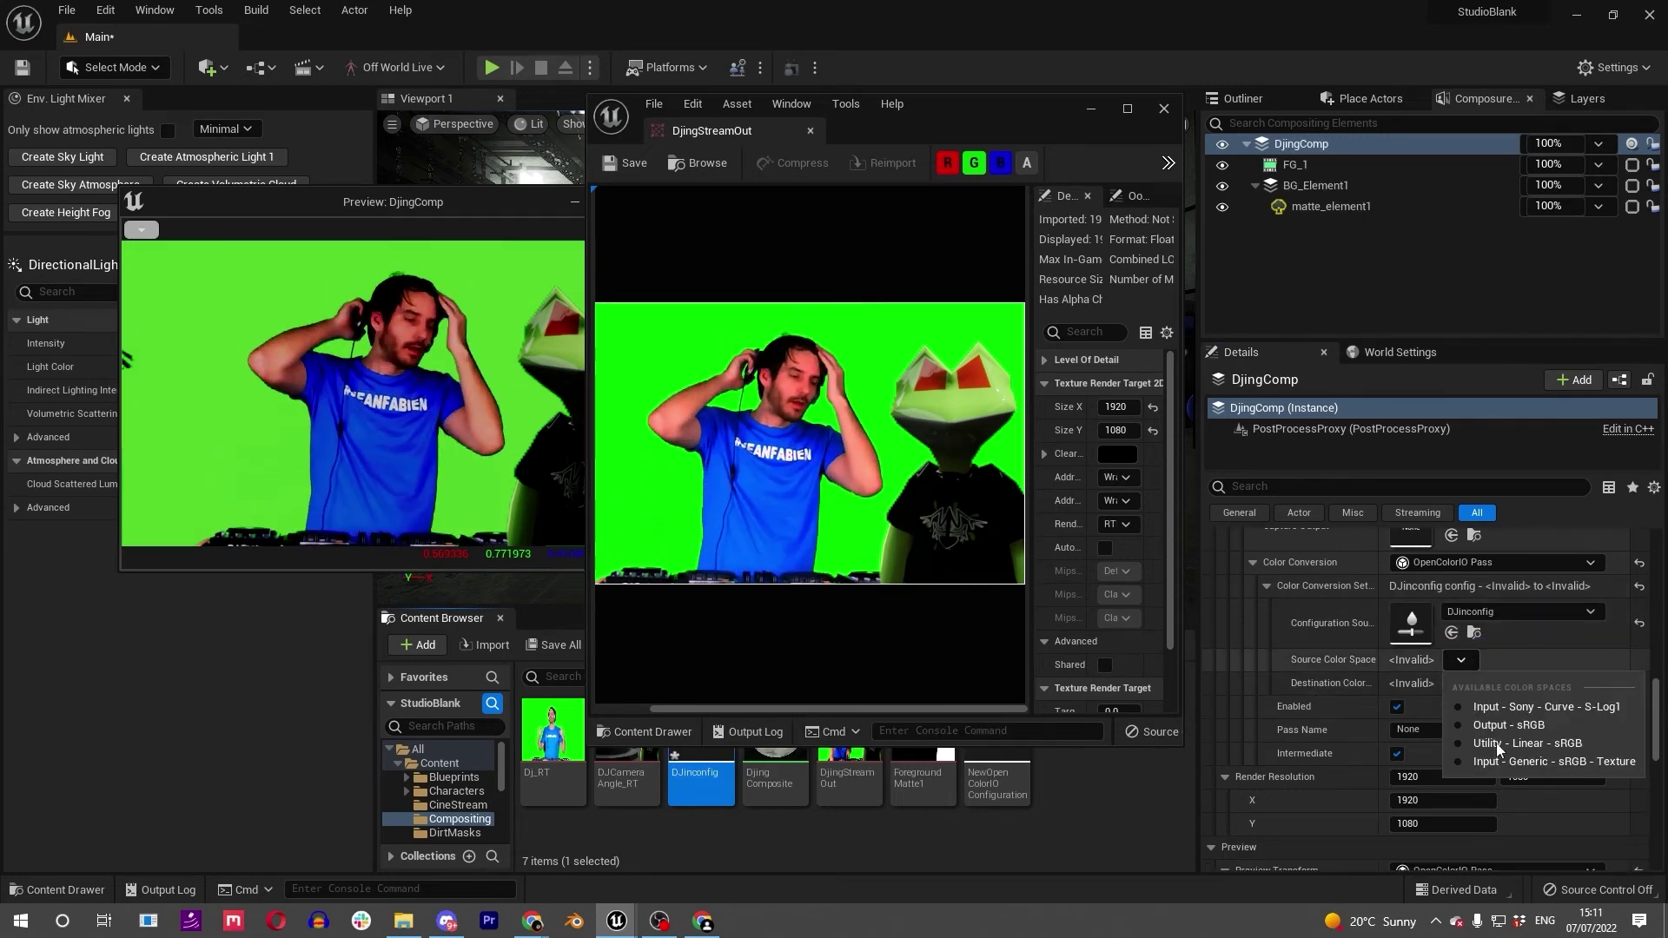
pyautogui.click(1526, 743)
pyautogui.click(1460, 683)
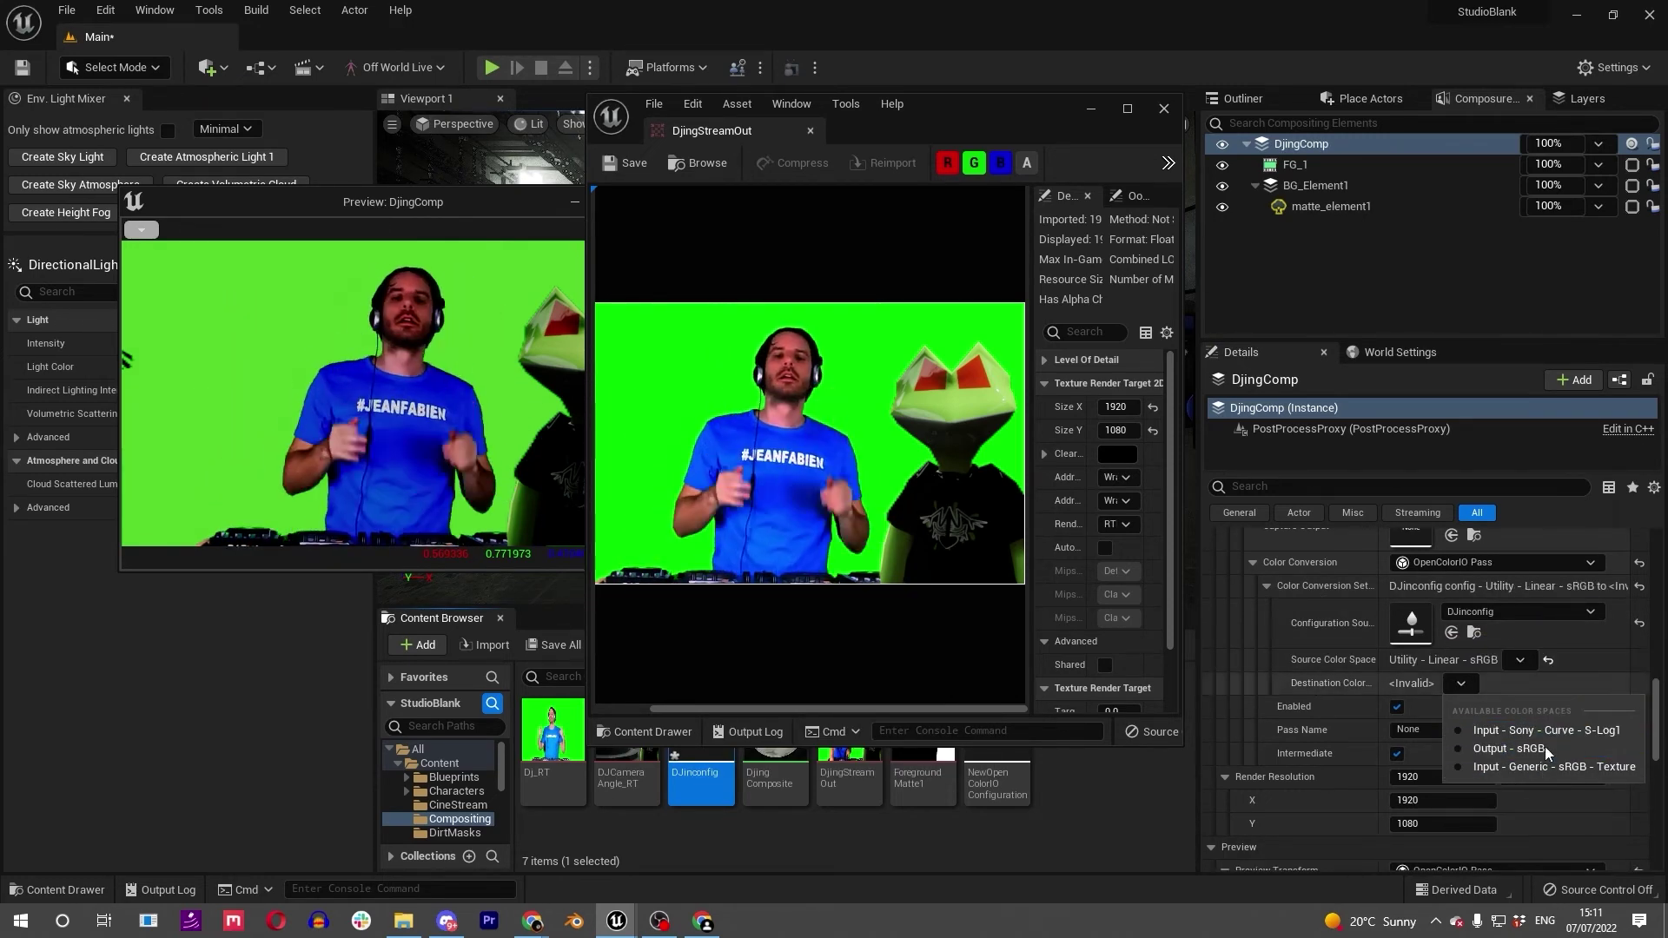
pyautogui.click(1537, 748)
pyautogui.scroll(3, 1381, 749)
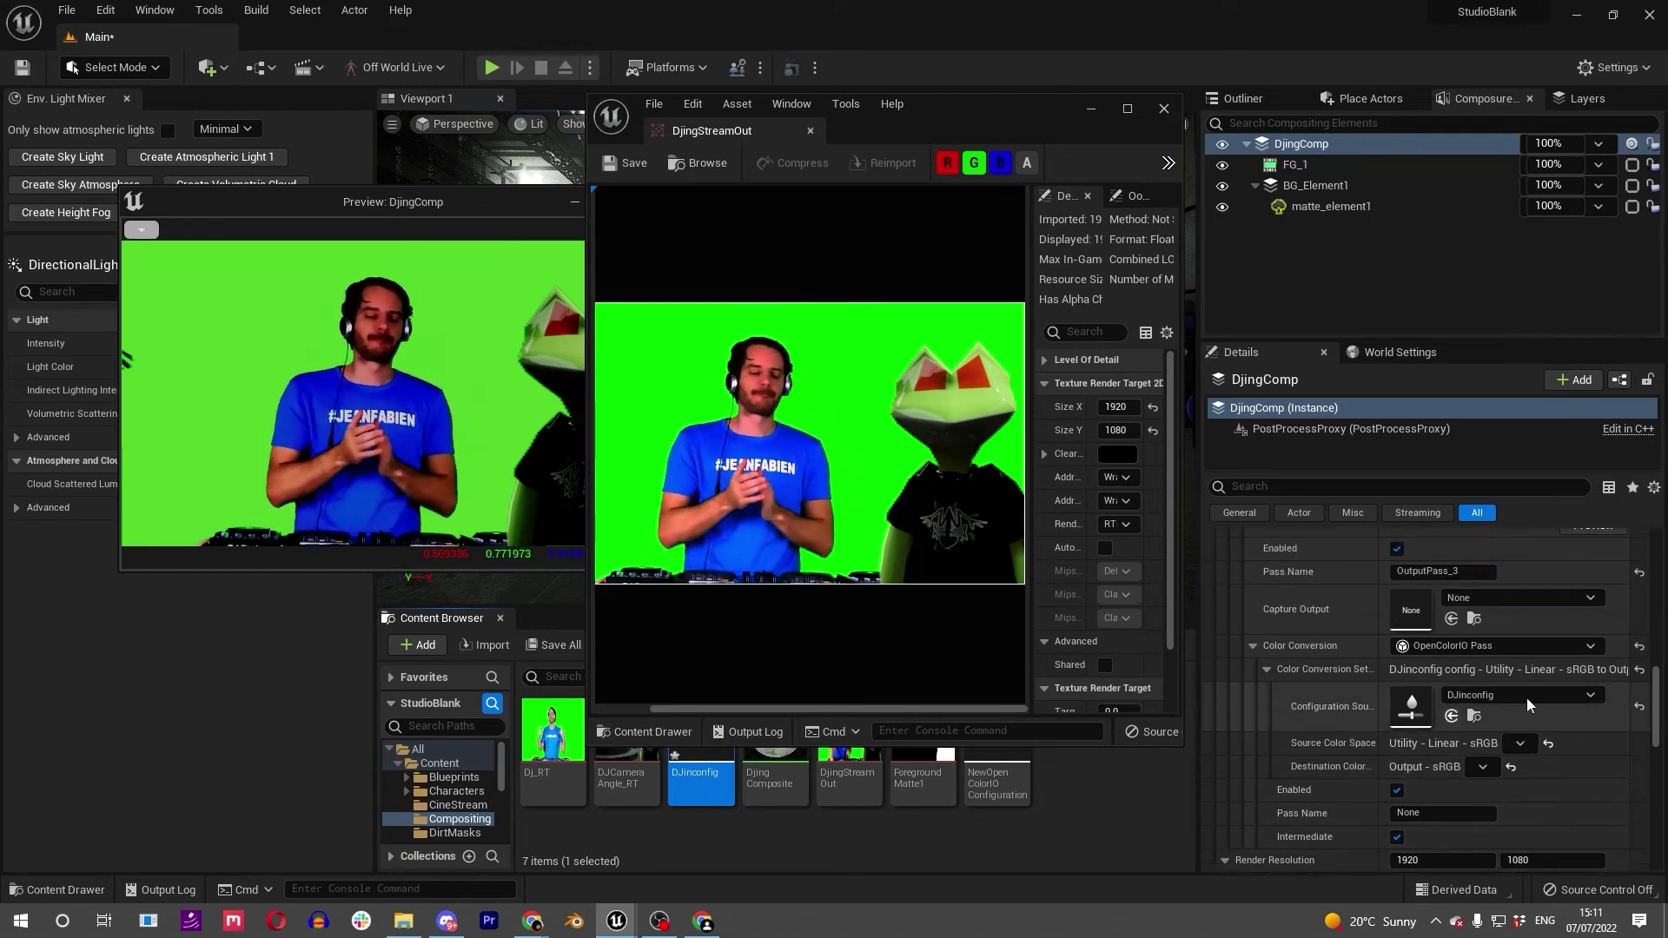
pyautogui.scroll(-2, 1360, 764)
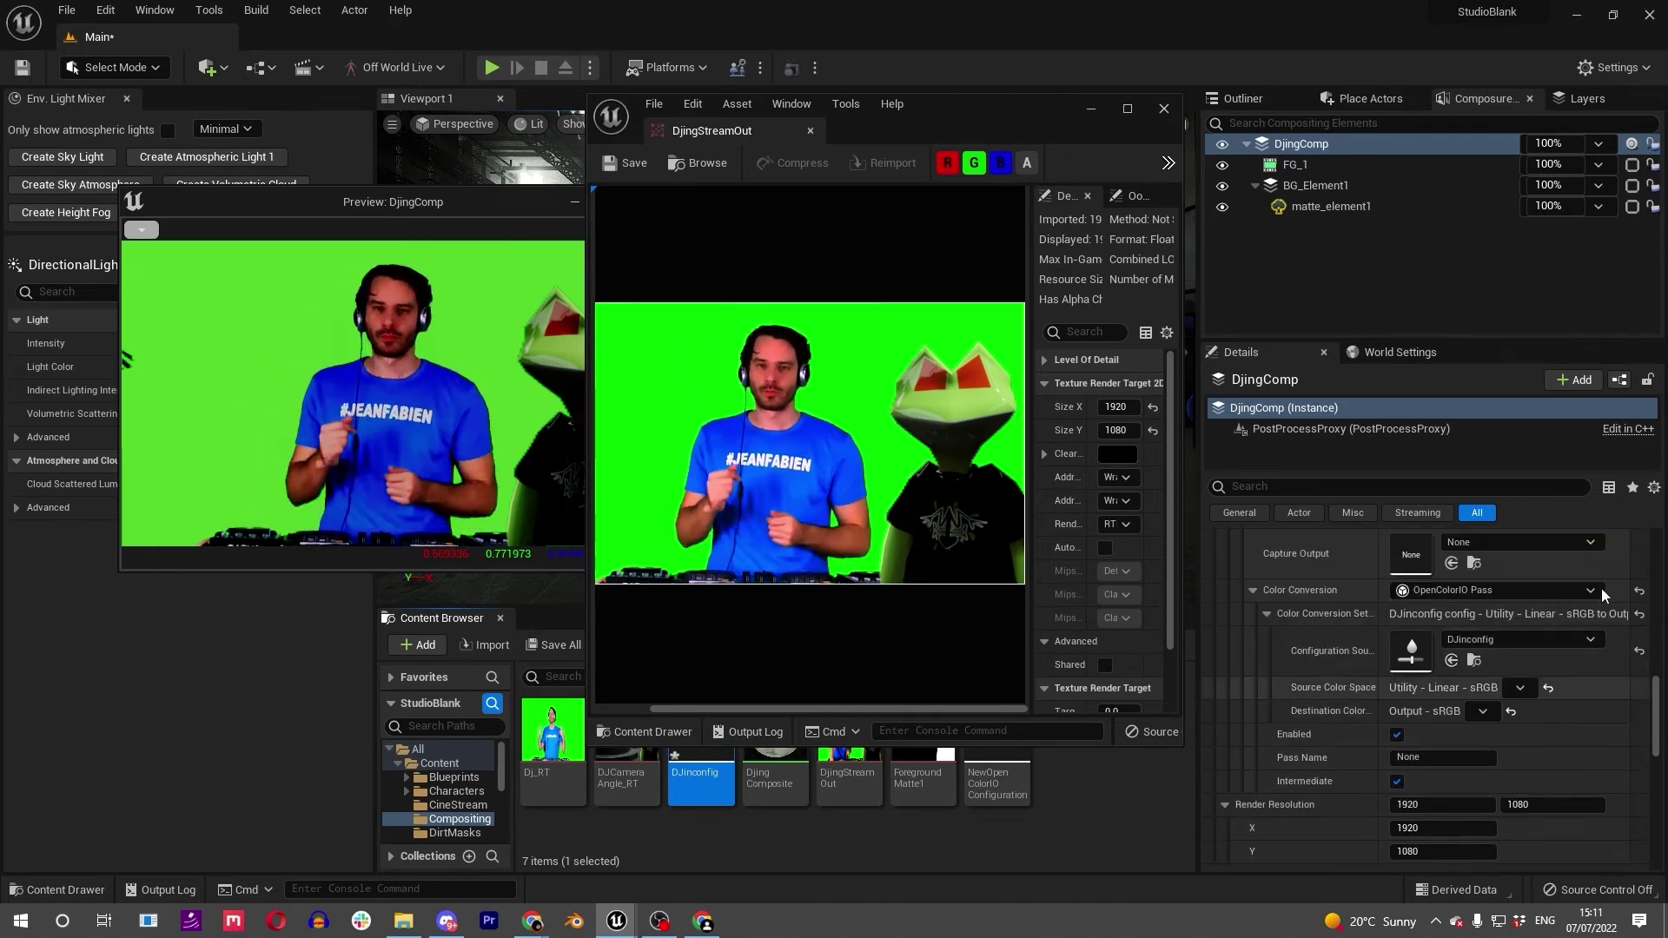
pyautogui.scroll(3, 1375, 767)
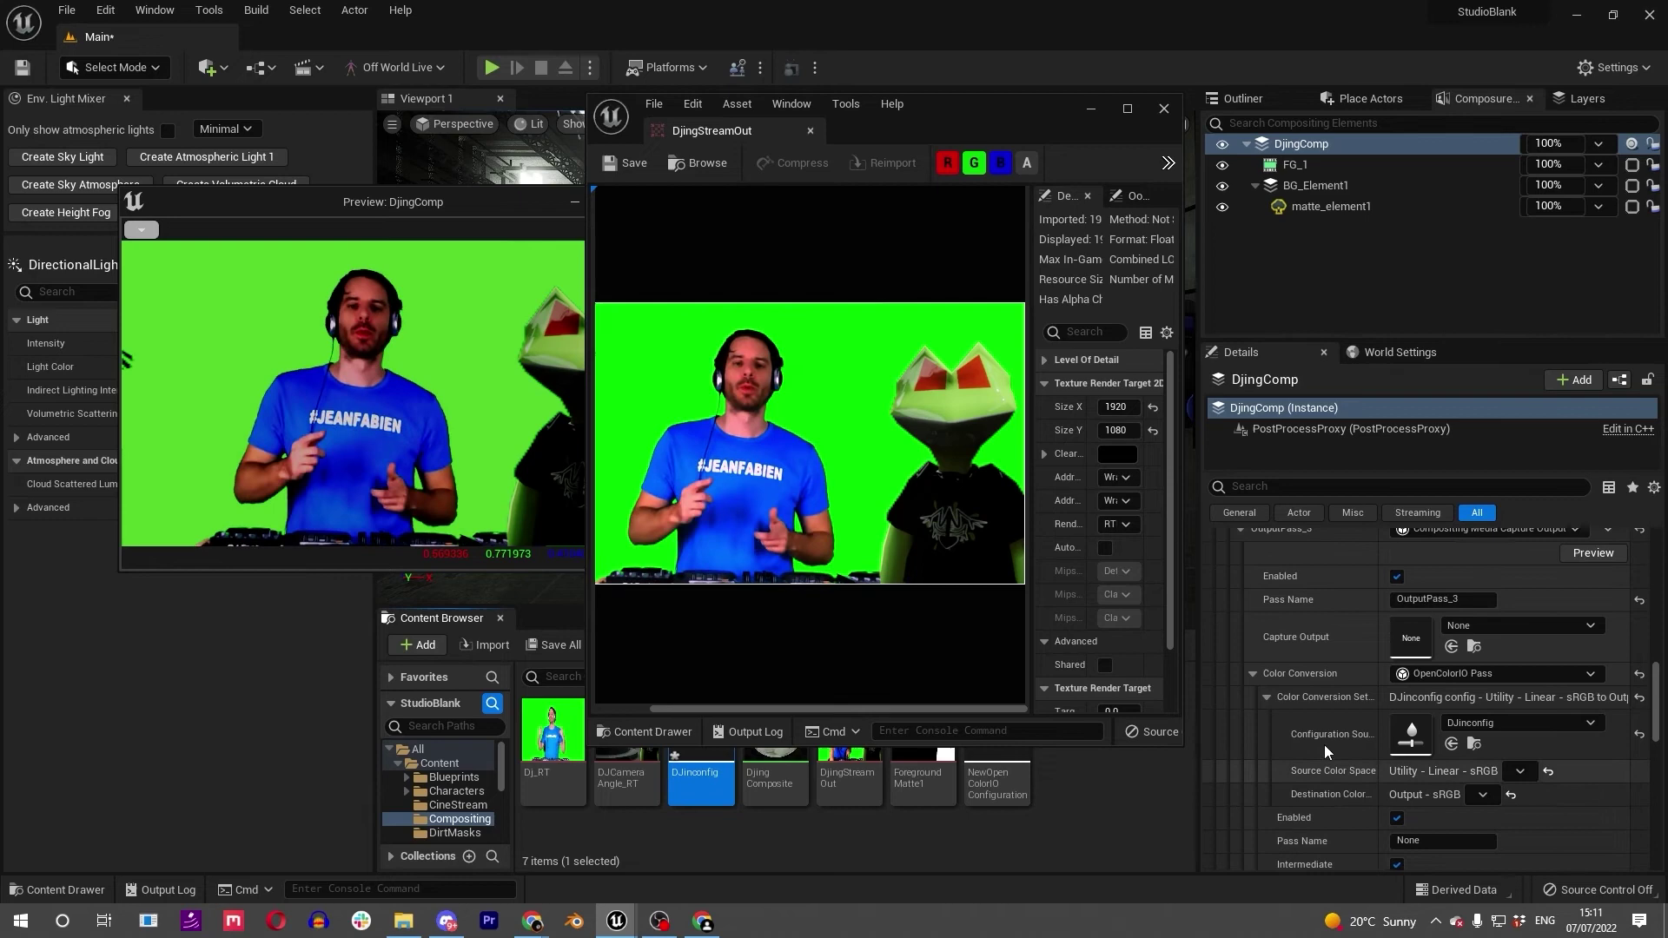
pyautogui.click(1639, 593)
# Scroll to DjingComp's Preview Transform, then select FG_1 to view its Multi Pass Chroma Keyer pass.
pyautogui.scroll(15, 1273, 740)
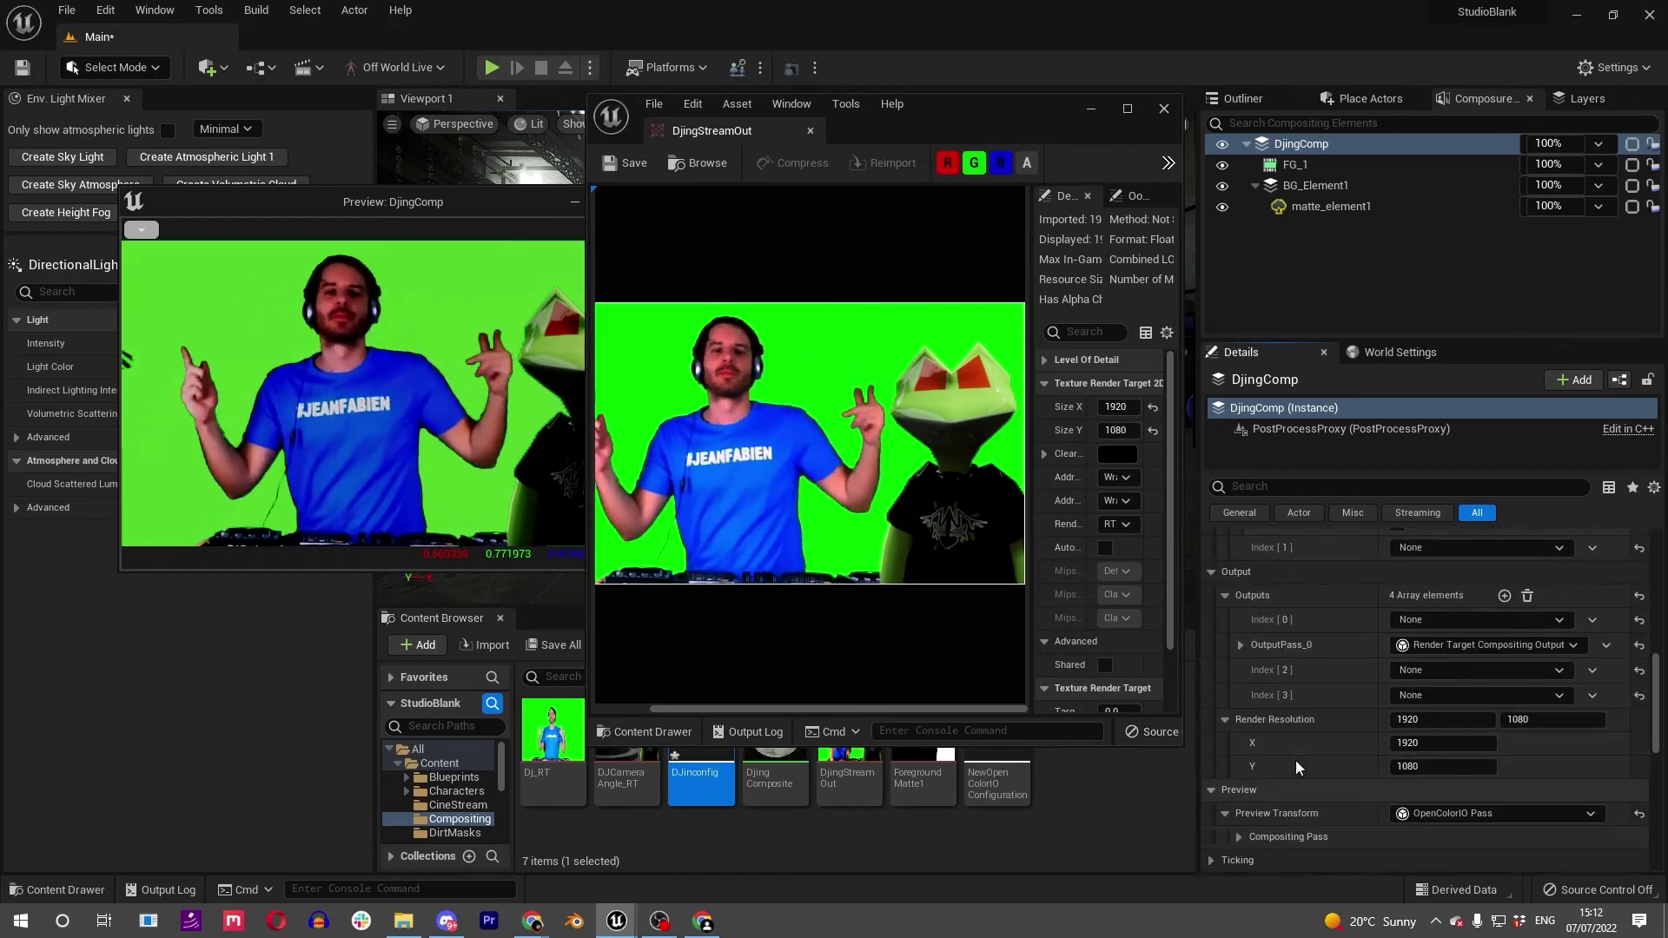
pyautogui.scroll(10, 1302, 790)
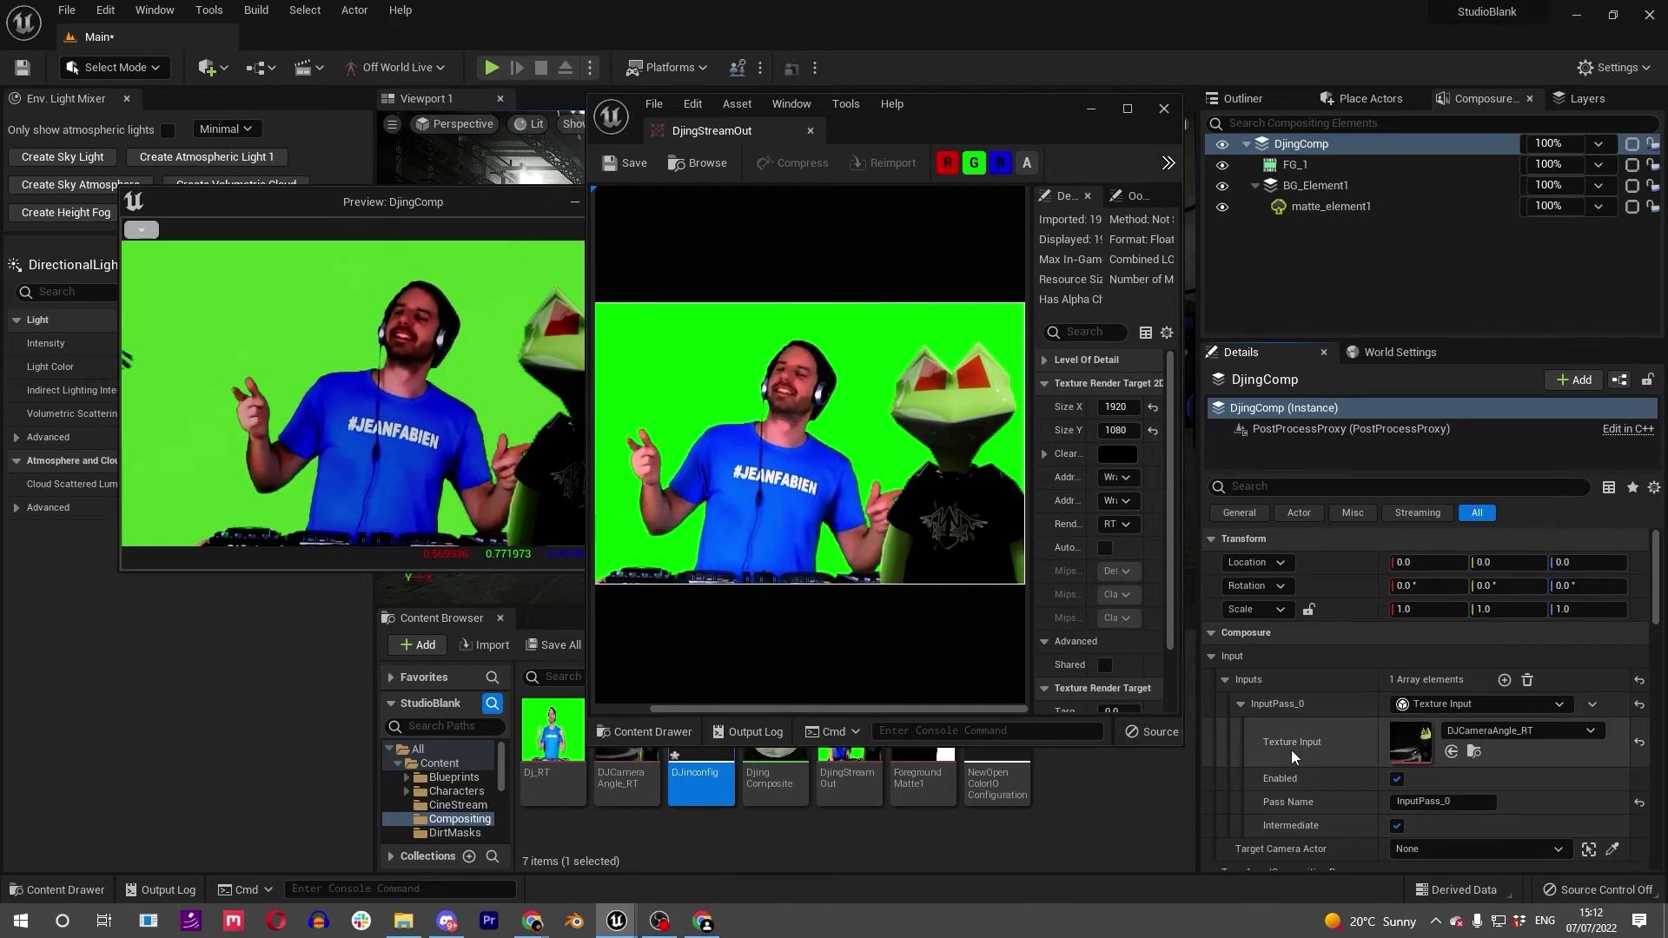
pyautogui.scroll(-2, 1315, 726)
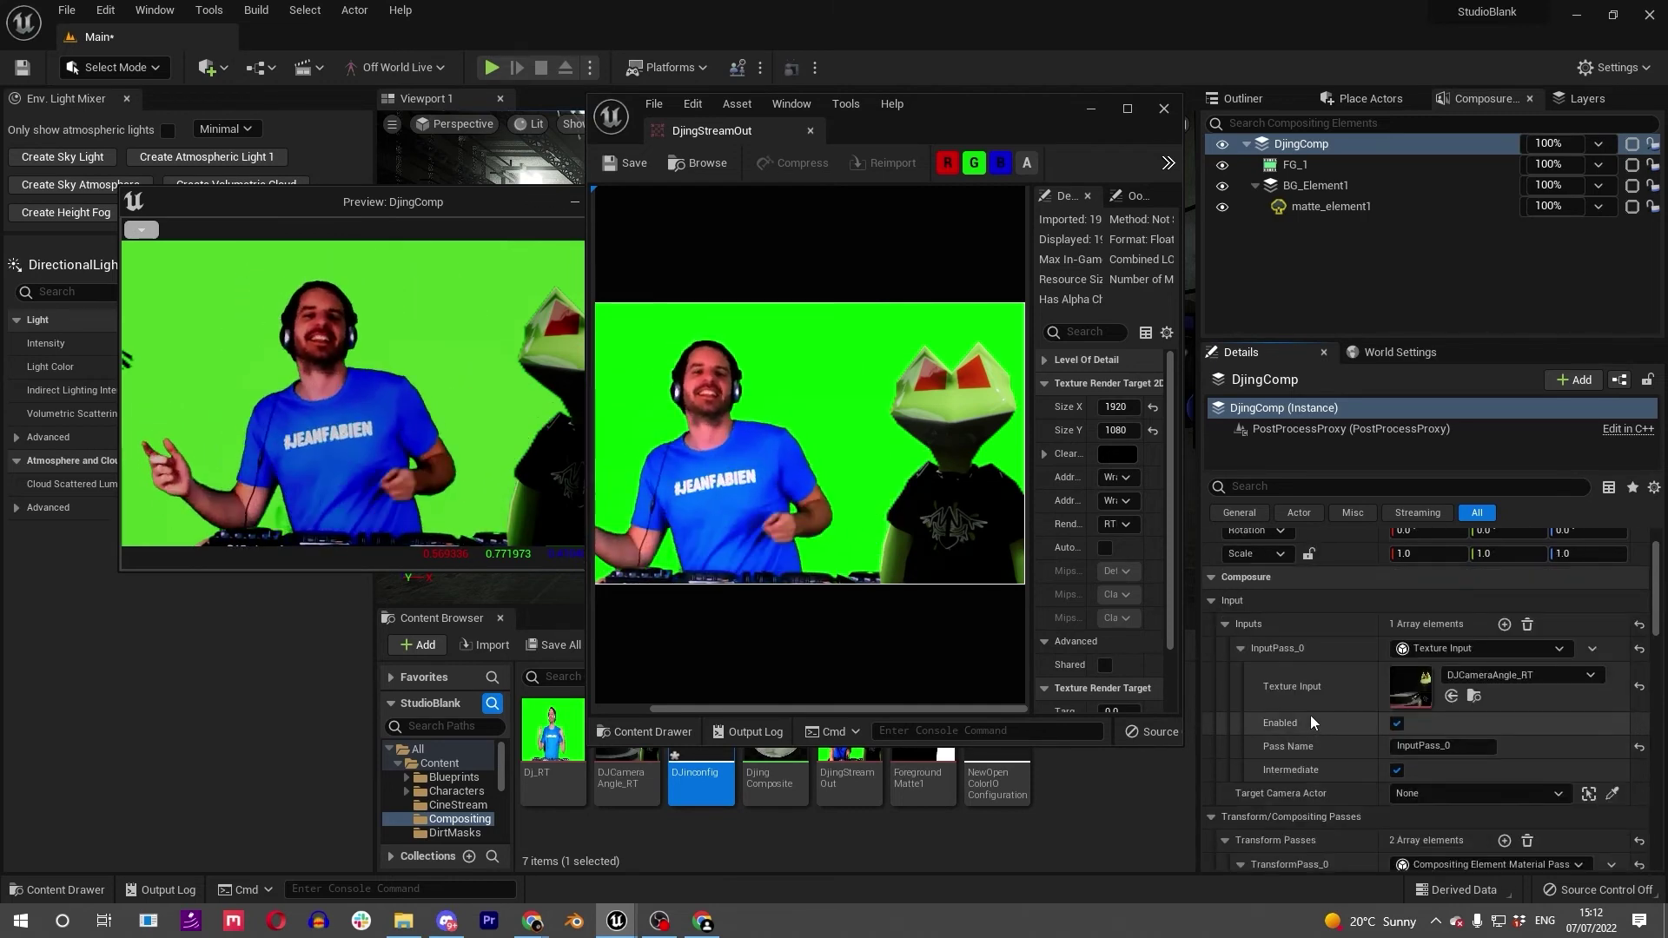
pyautogui.scroll(-9, 1307, 734)
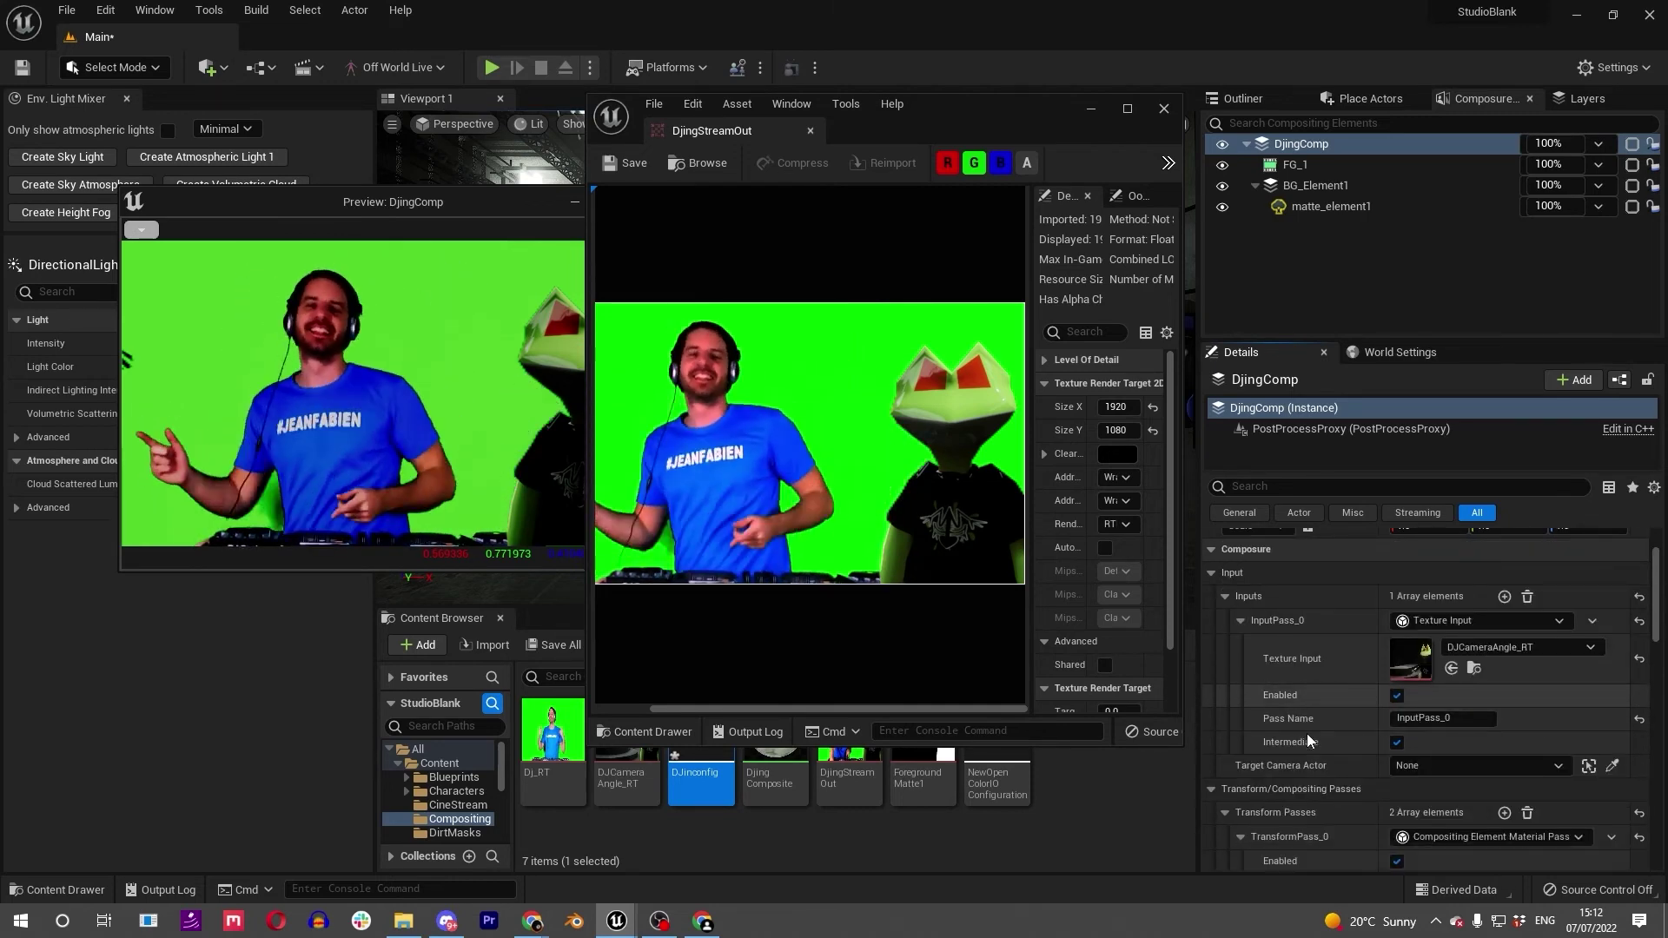
pyautogui.scroll(-2, 1292, 790)
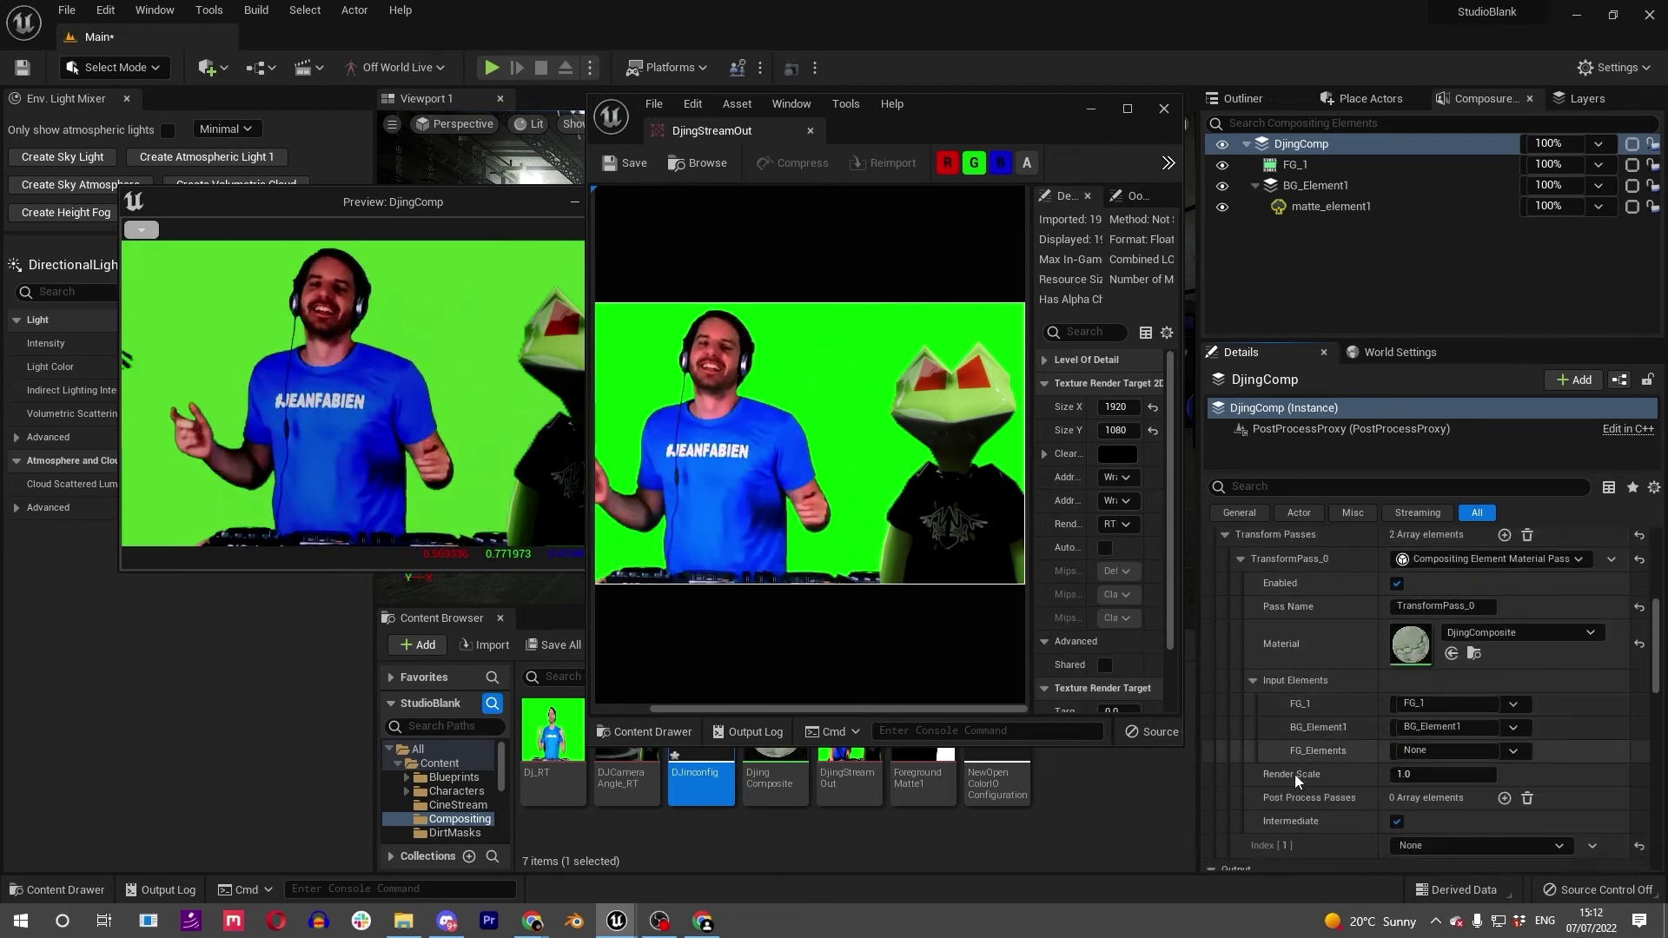
pyautogui.scroll(-14, 1300, 773)
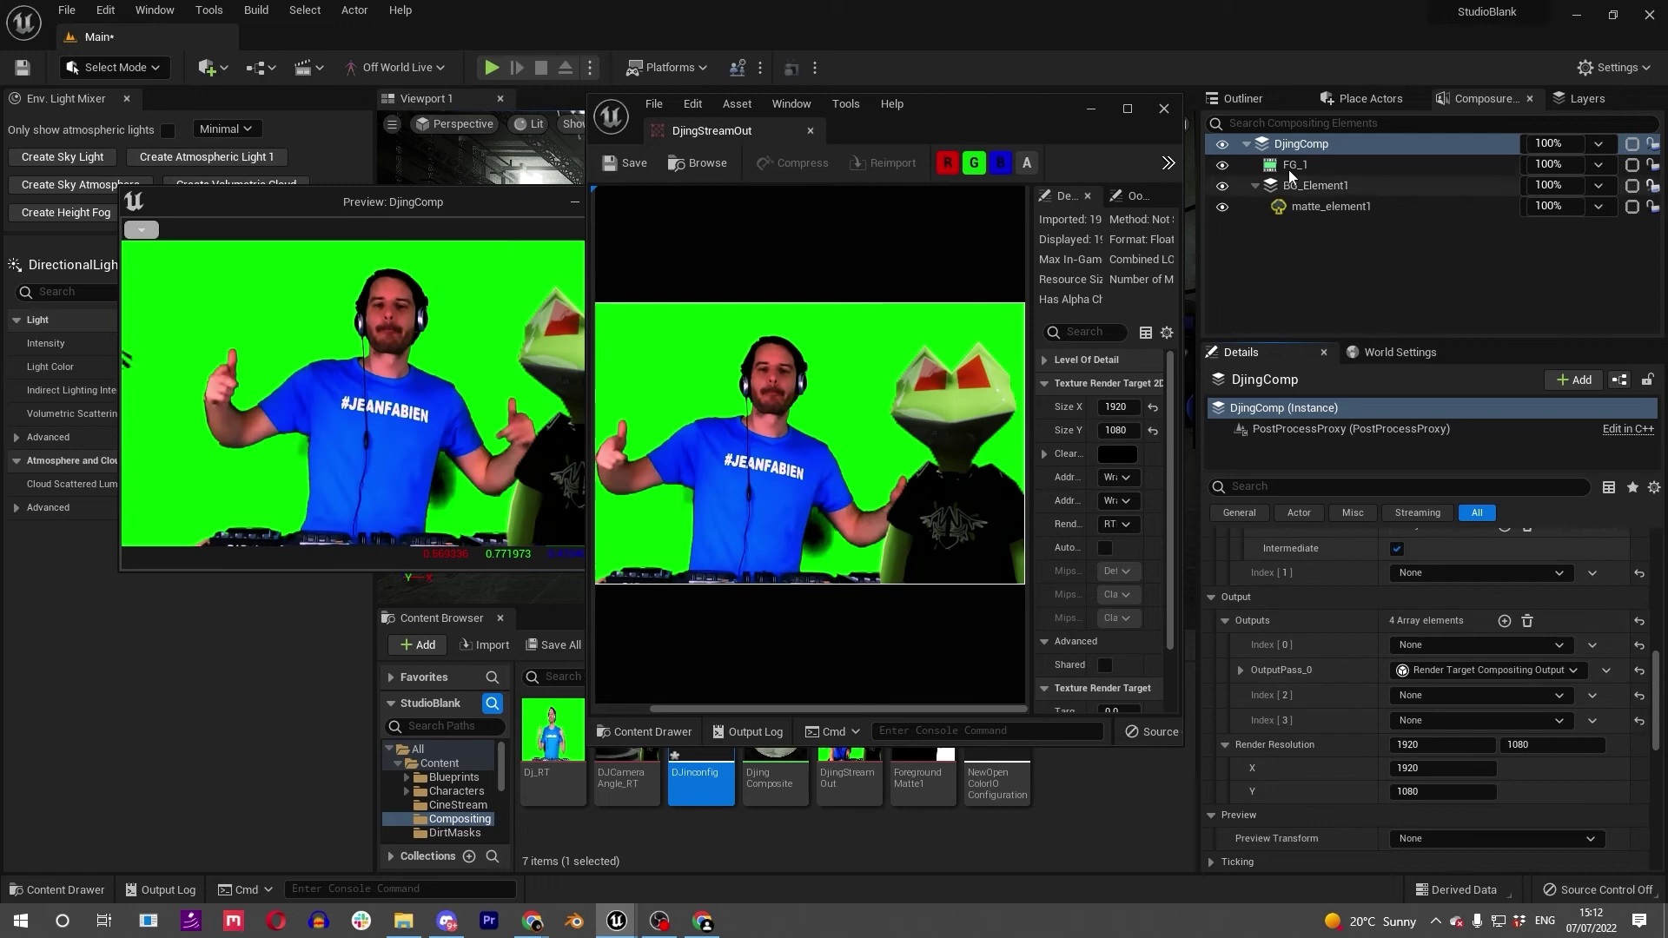
pyautogui.press('Down')
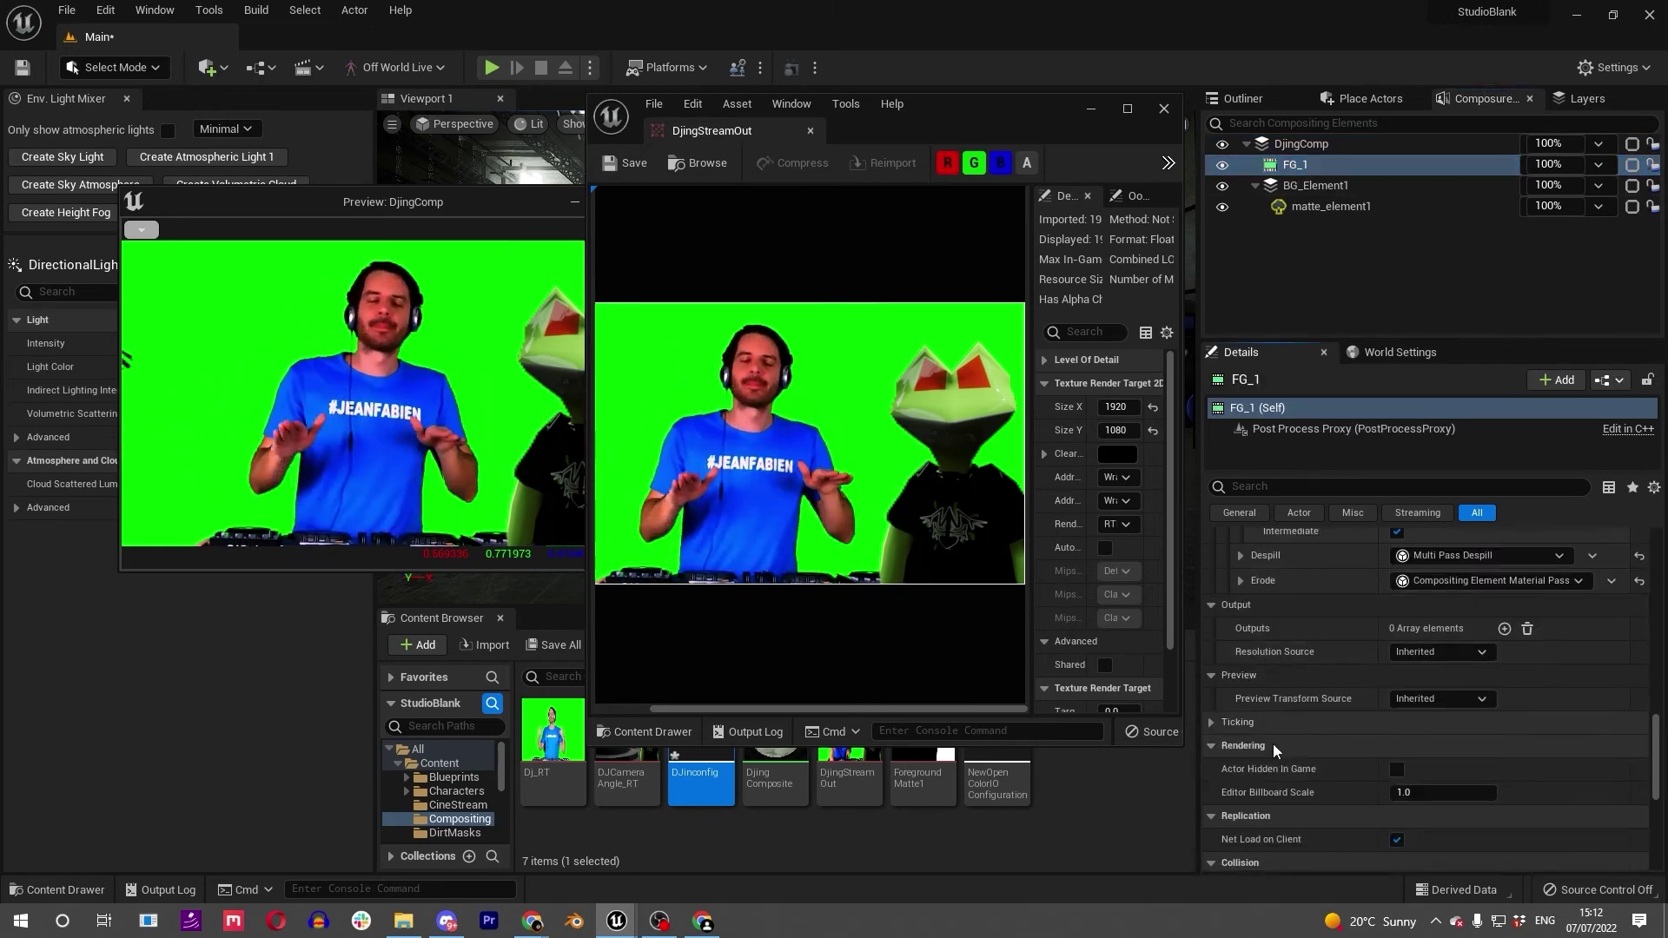
pyautogui.scroll(-10, 1274, 744)
pyautogui.scroll(10, 1274, 744)
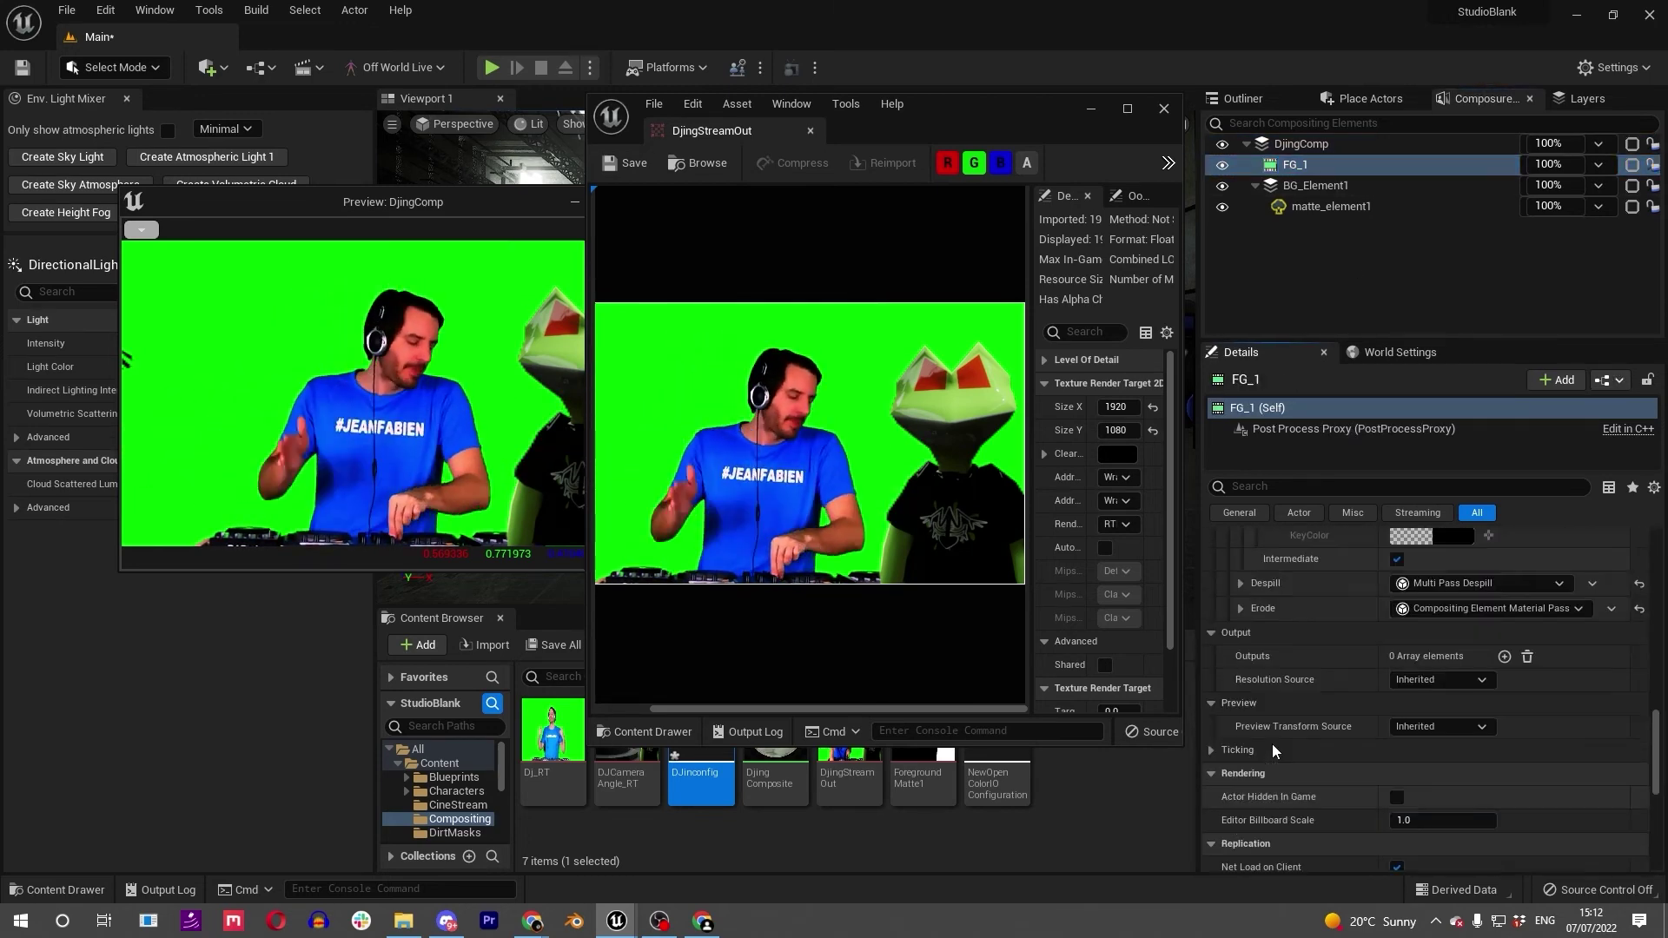
pyautogui.scroll(3, 1274, 771)
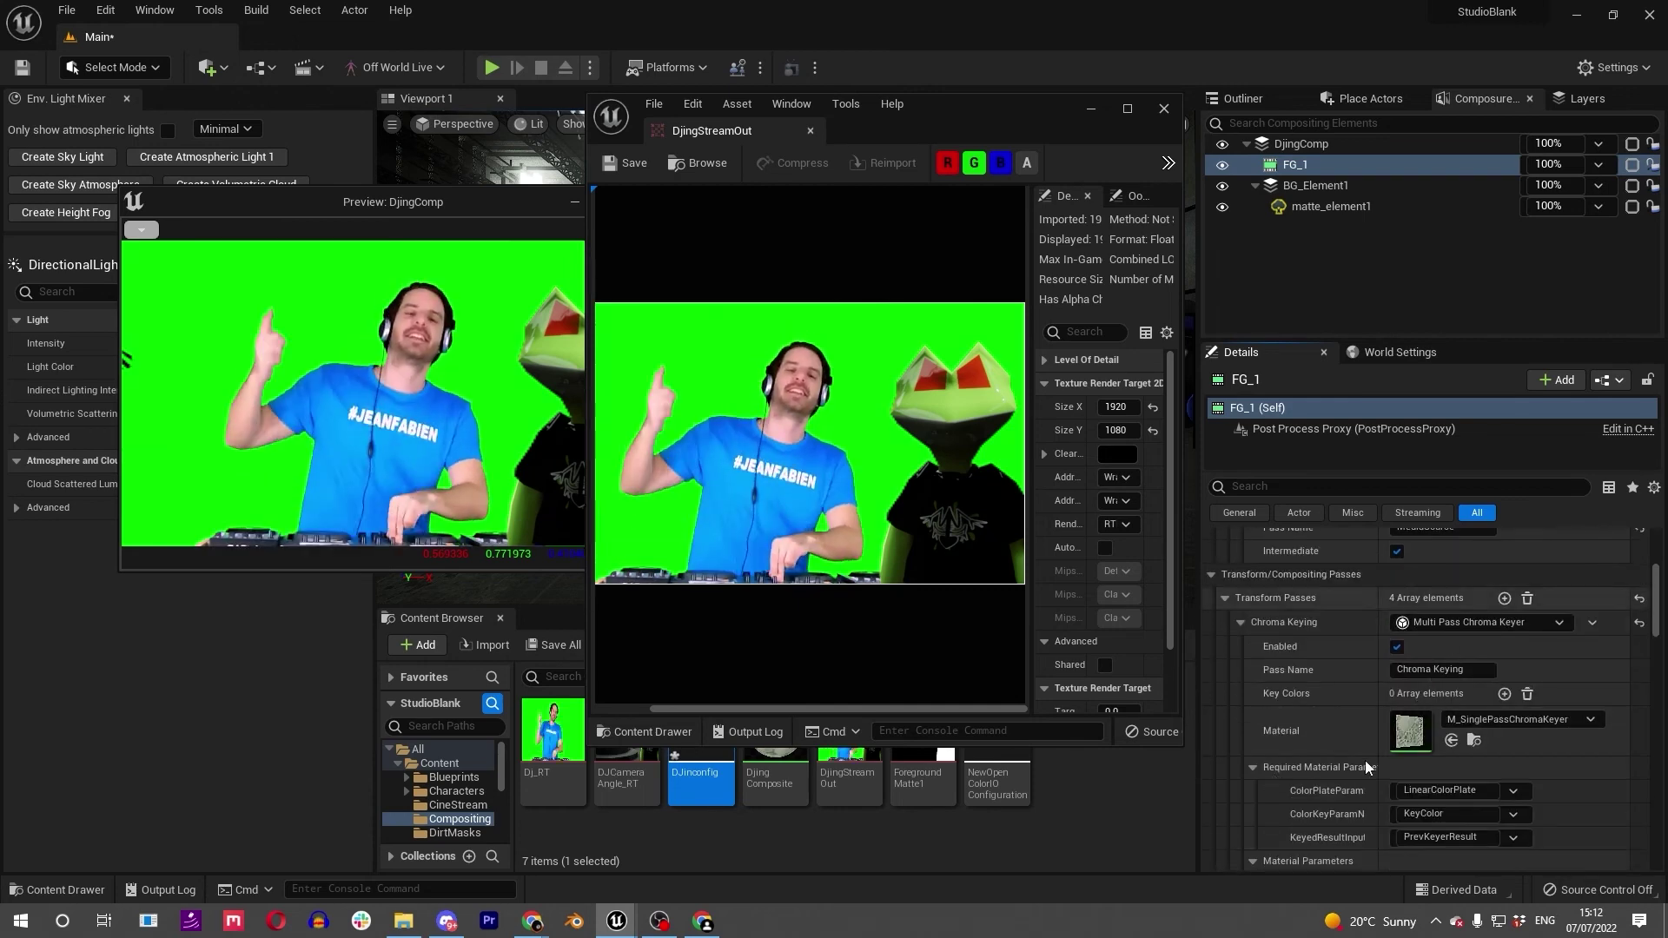
pyautogui.click(416, 926)
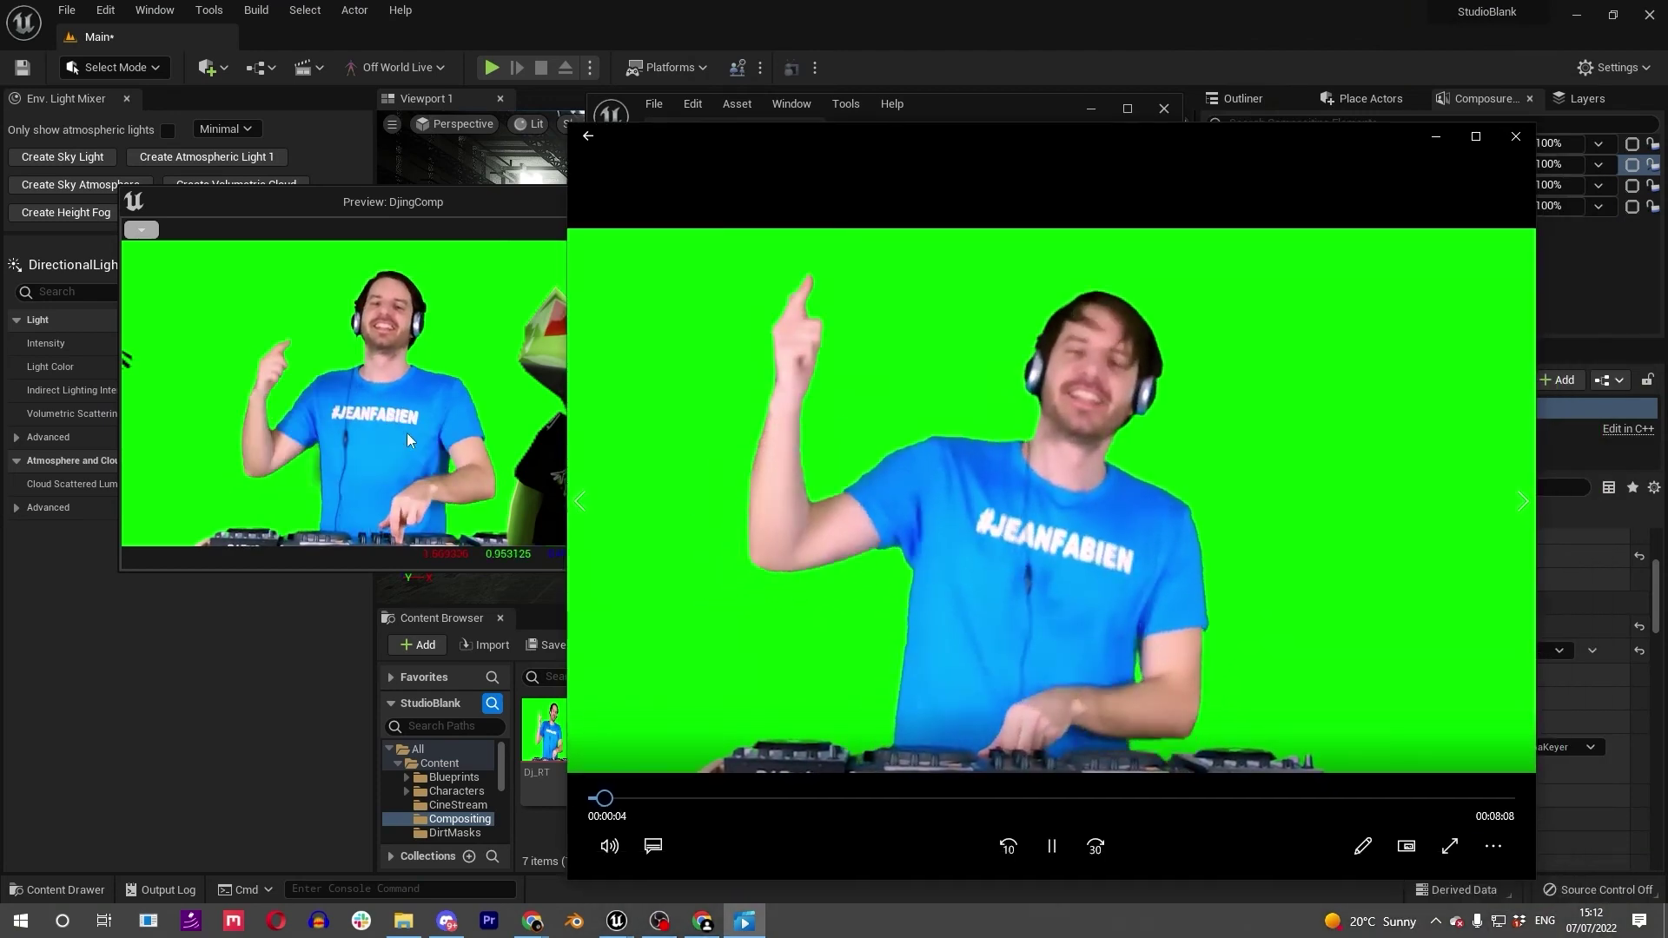
pyautogui.click(1520, 137)
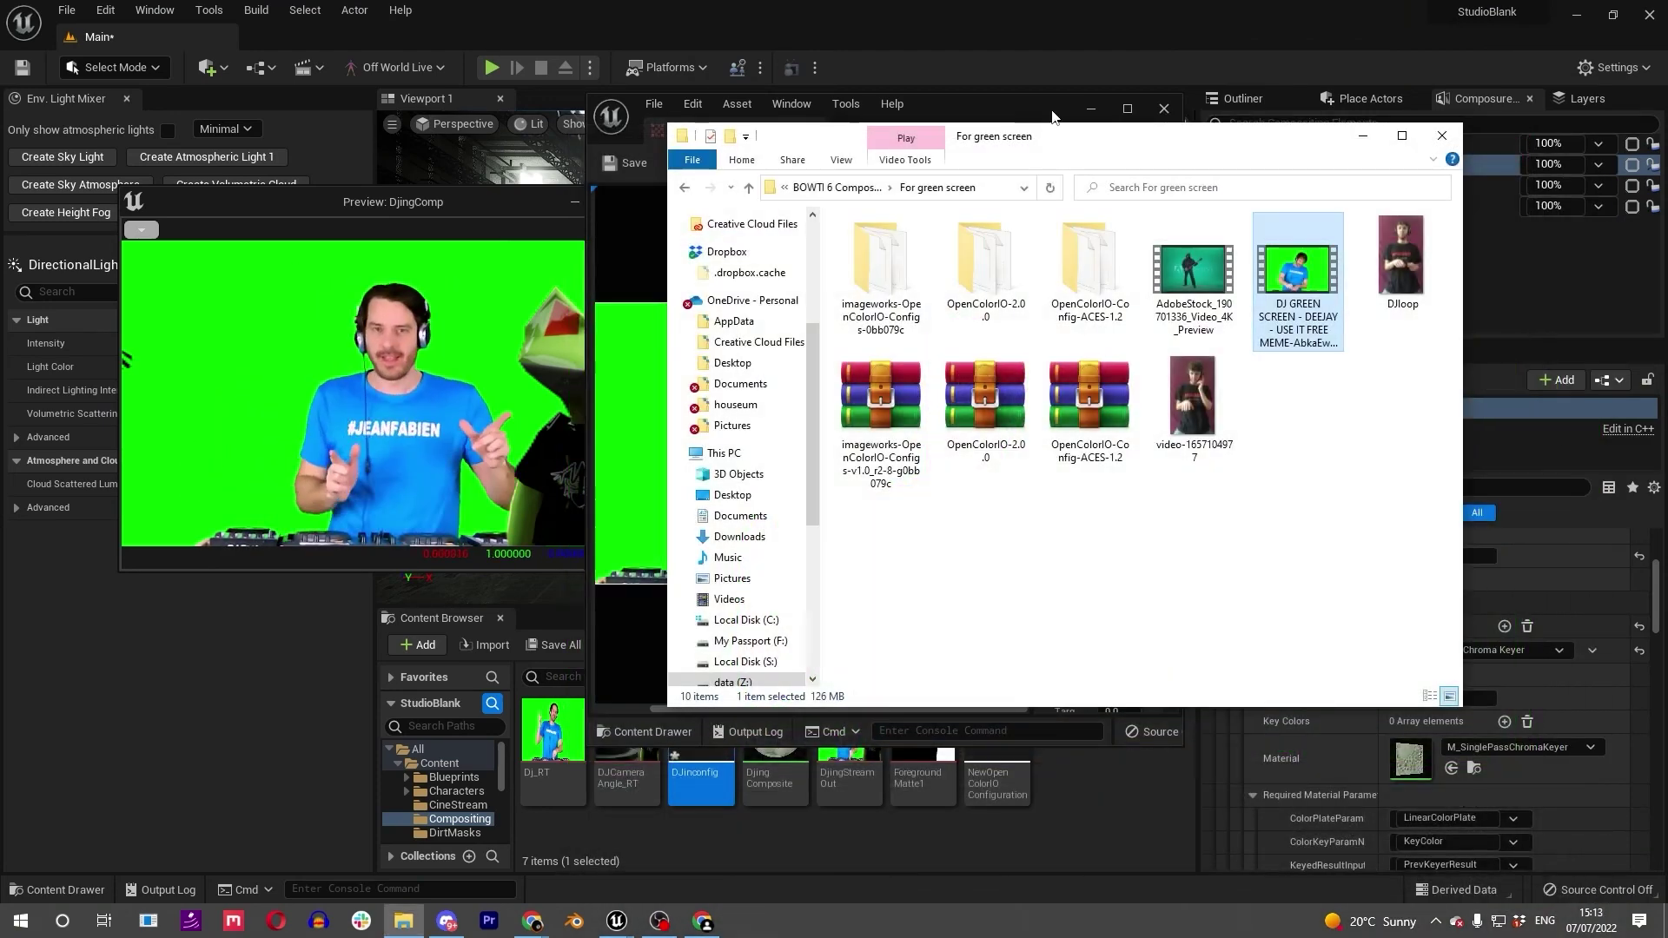
pyautogui.click(1428, 139)
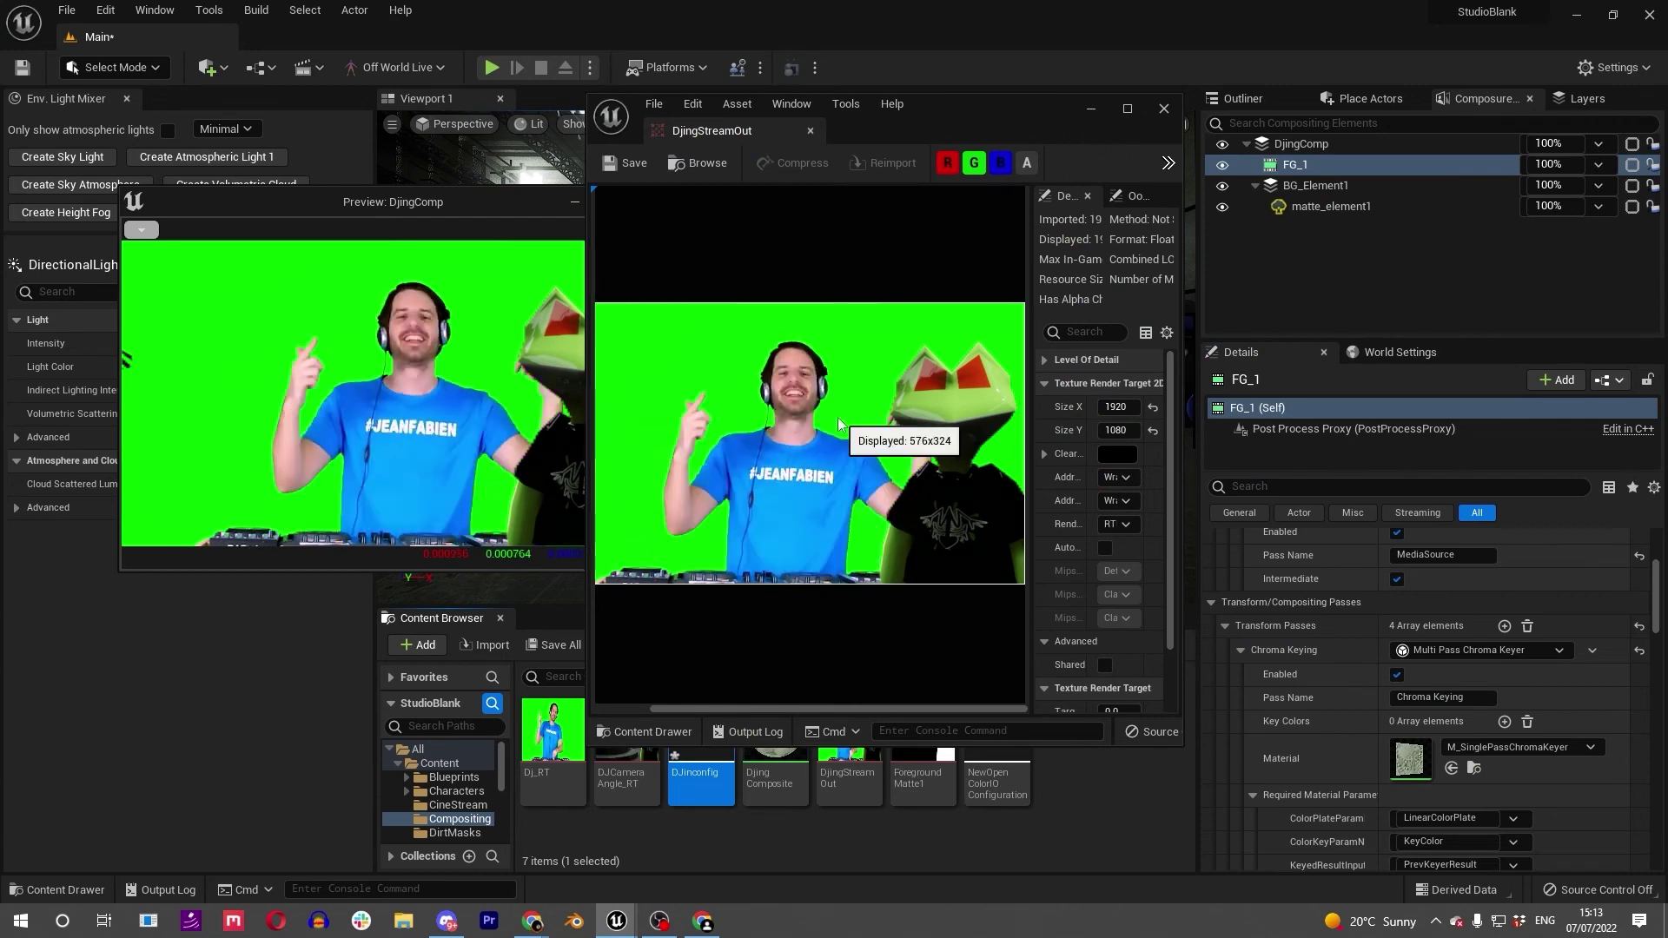
# Close the DjingComp preview, move and shrink the DjingStreamOut view leftward, and set FG_1 opacity to 22%.
pyautogui.click(490, 226)
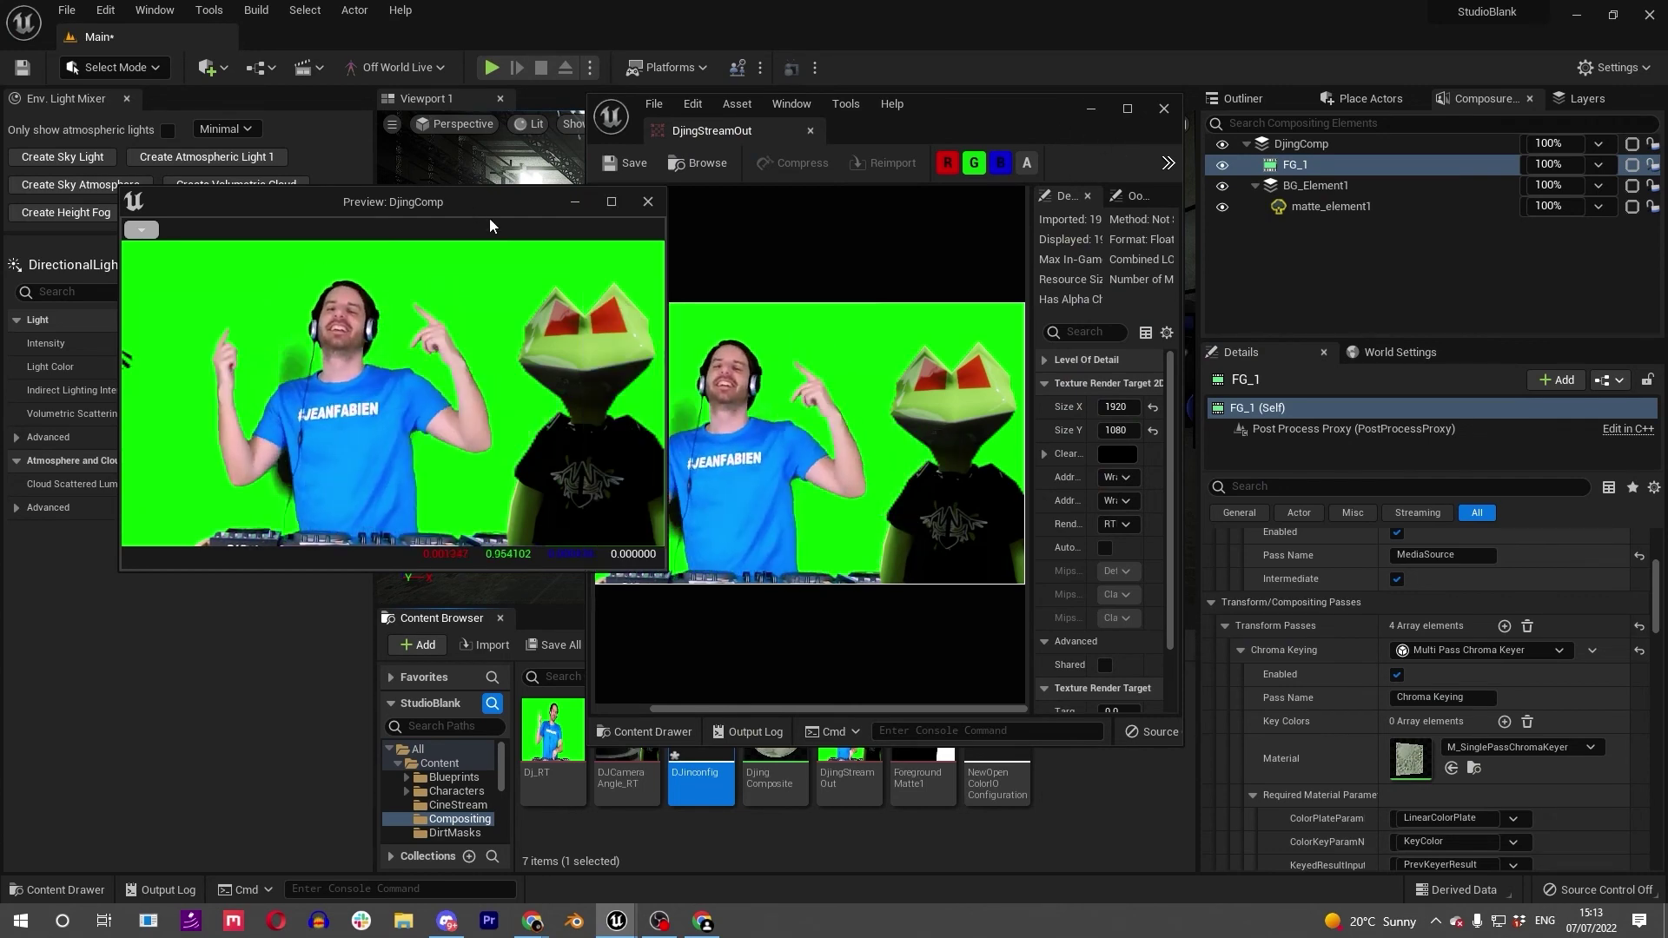
pyautogui.click(647, 201)
pyautogui.moveTo(978, 114); pyautogui.dragTo(394, 223)
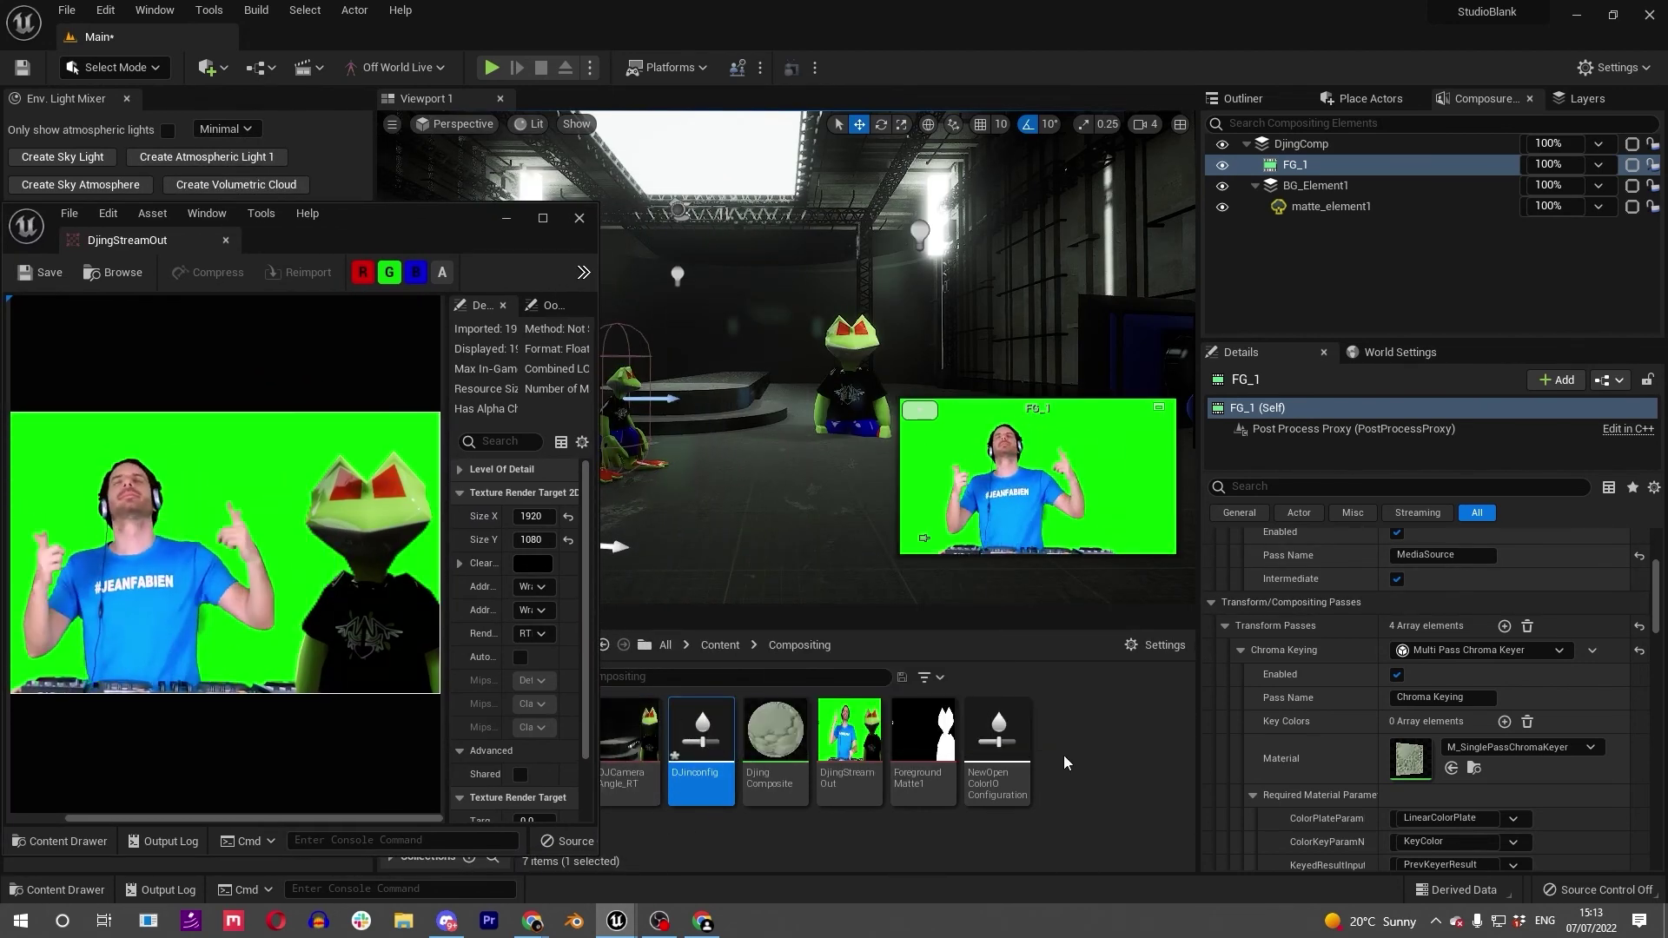
pyautogui.moveTo(598, 202); pyautogui.dragTo(535, 250)
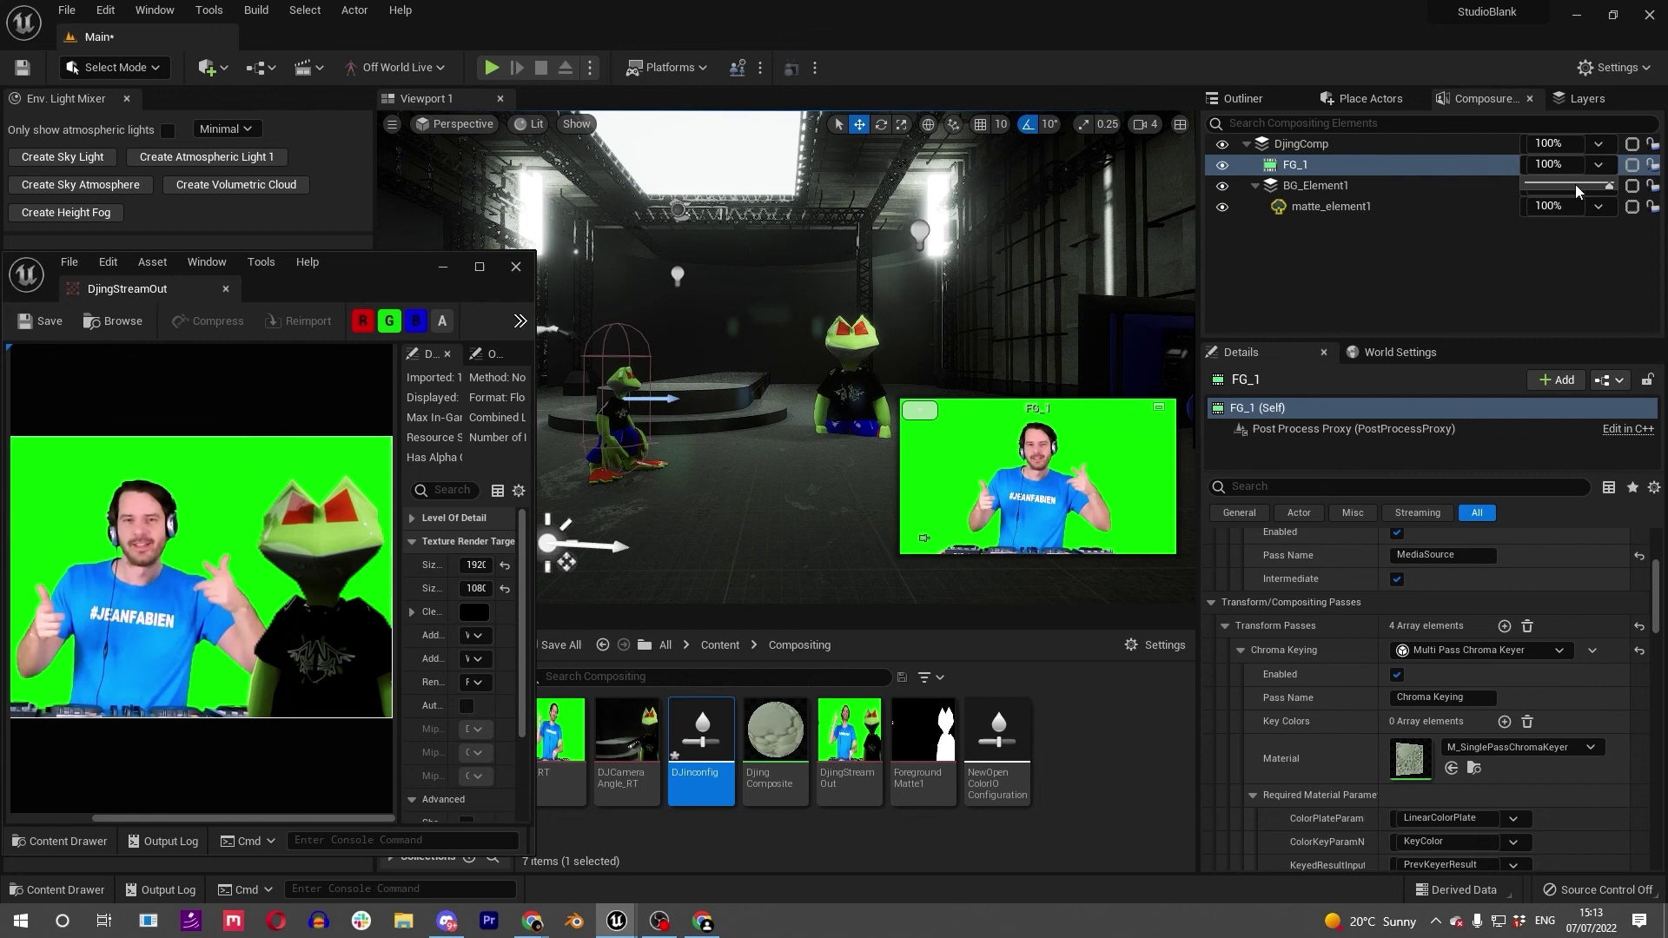
pyautogui.moveTo(1563, 189); pyautogui.dragTo(1553, 189)
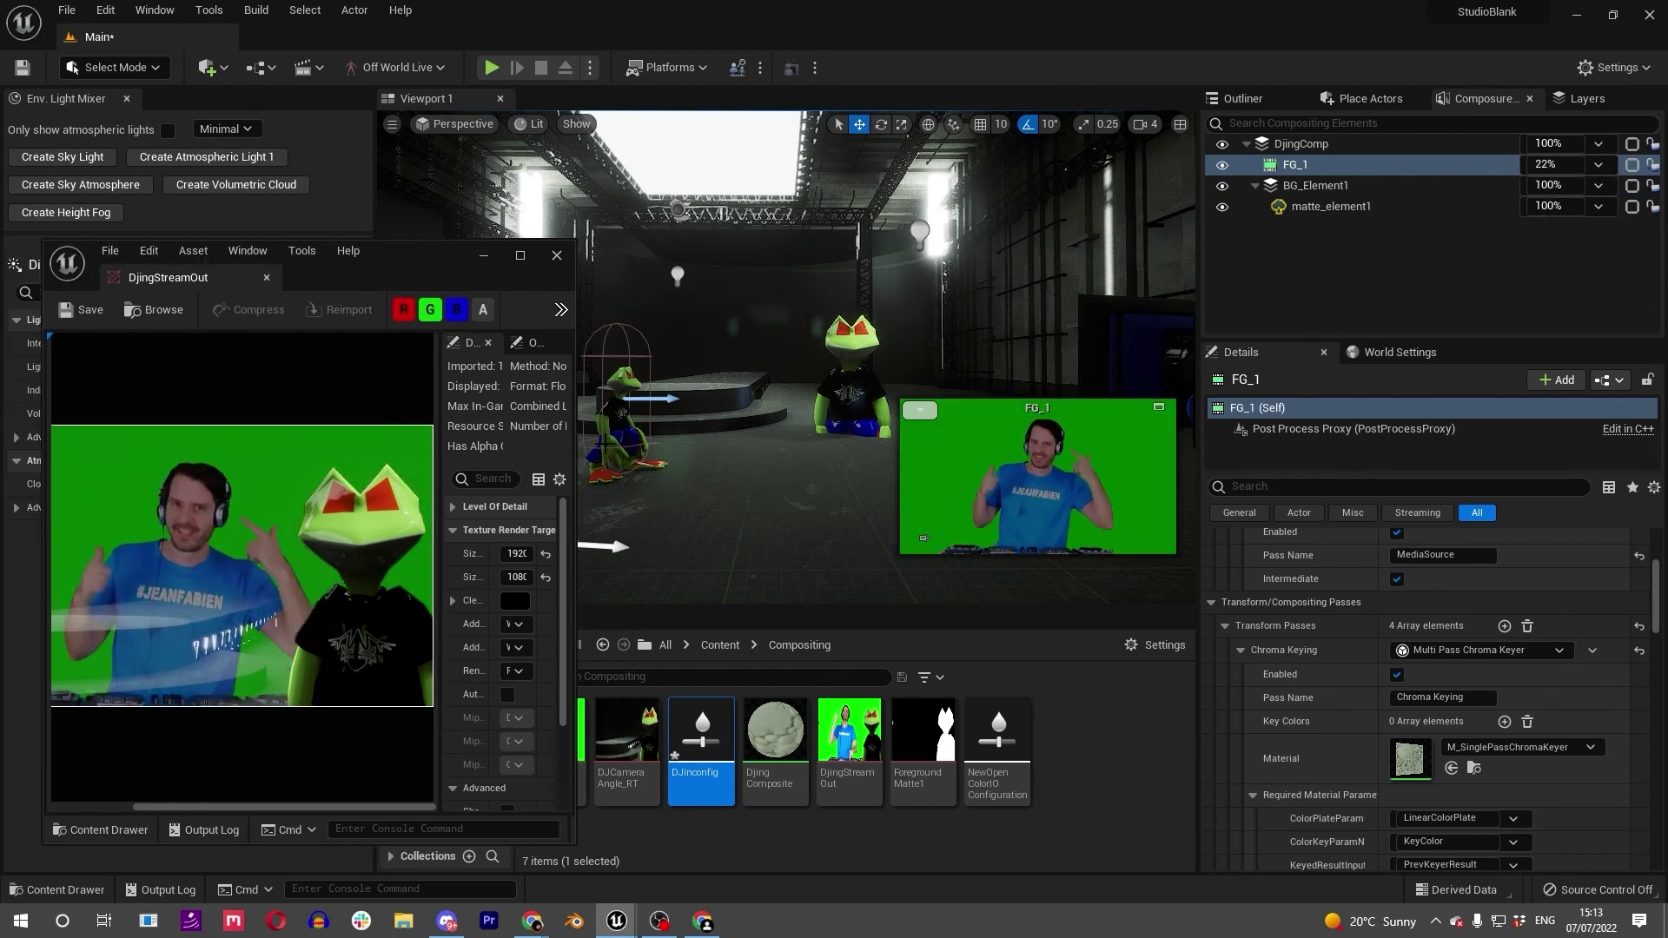